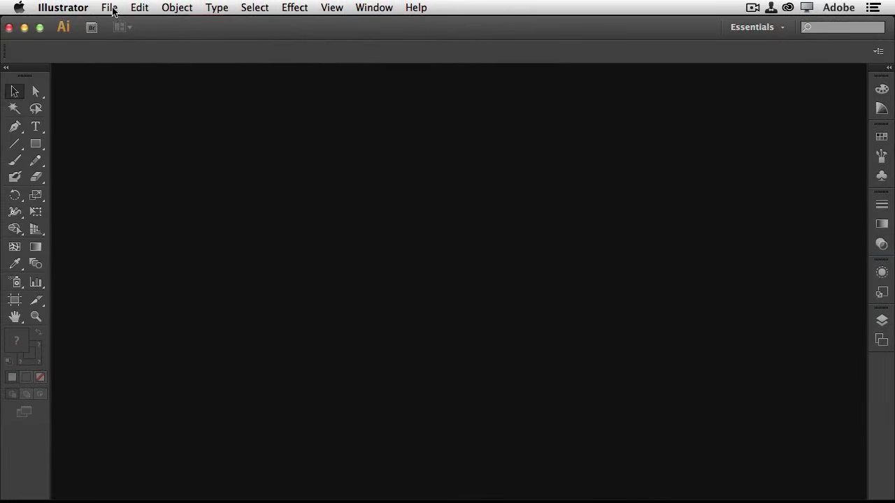
# - Begin setting up a new document and move its settings dialog to a convenient spot
pyautogui.click(109, 8)
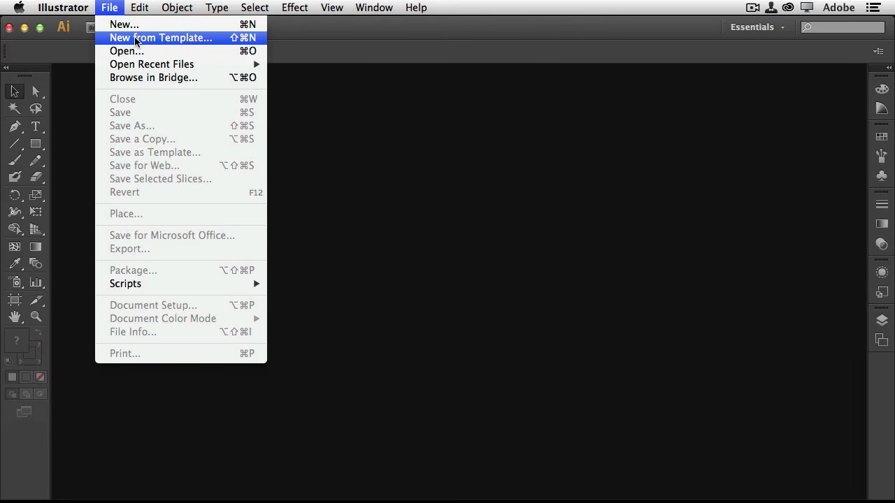
pyautogui.click(120, 24)
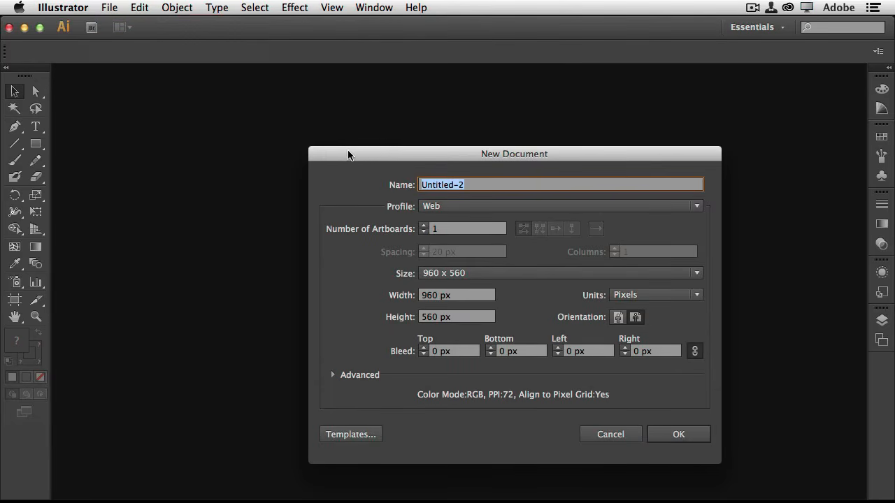
pyautogui.moveTo(413, 153); pyautogui.dragTo(311, 98)
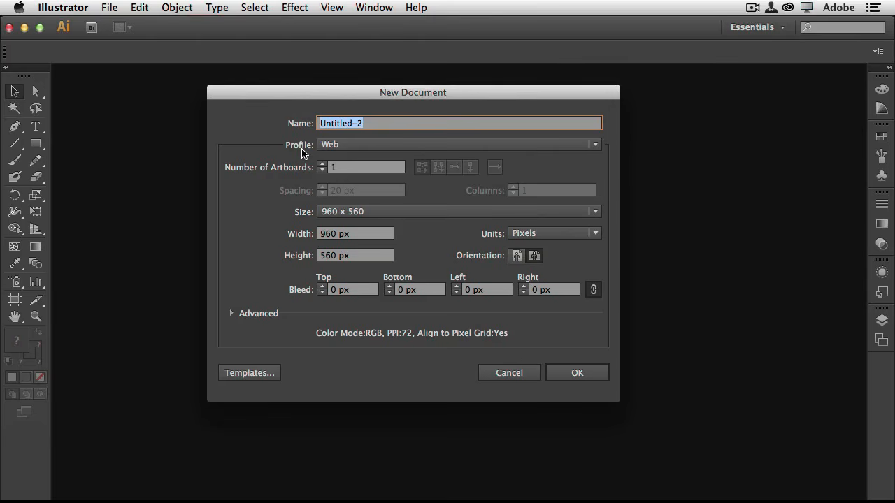
# - Compare the default settings and page size presets of the Print and Web document profiles
pyautogui.click(358, 148)
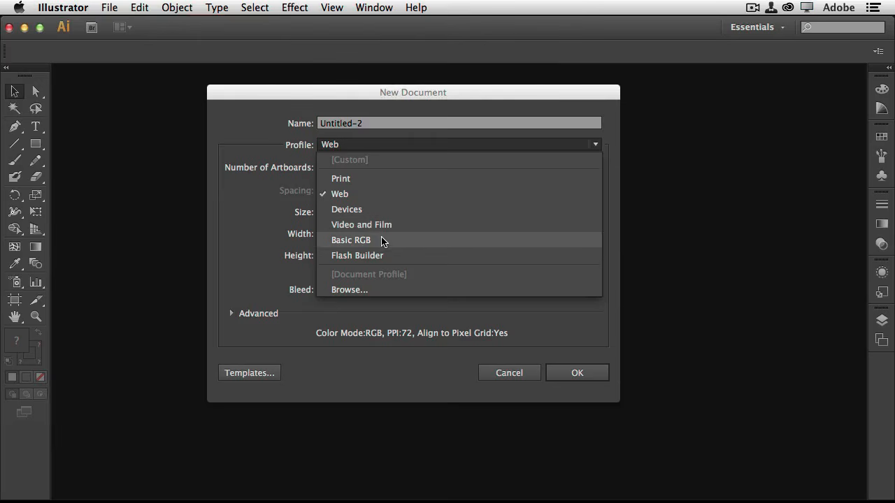
pyautogui.click(394, 179)
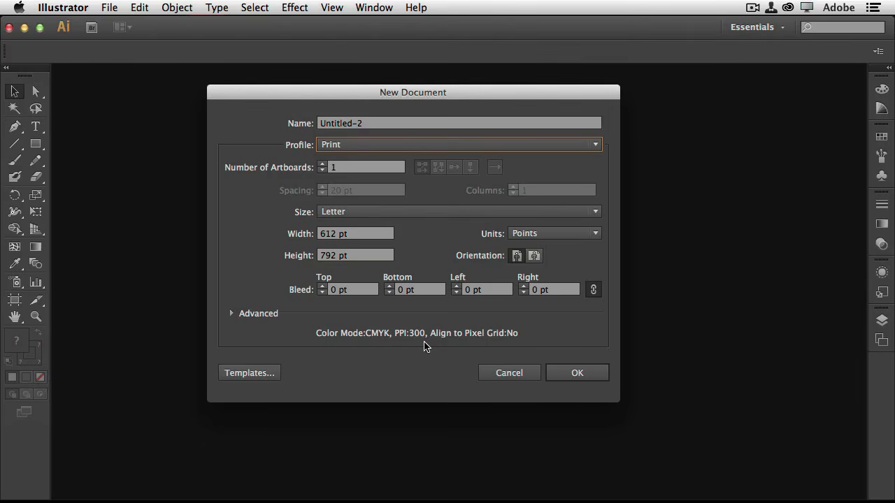
pyautogui.click(363, 149)
pyautogui.click(361, 191)
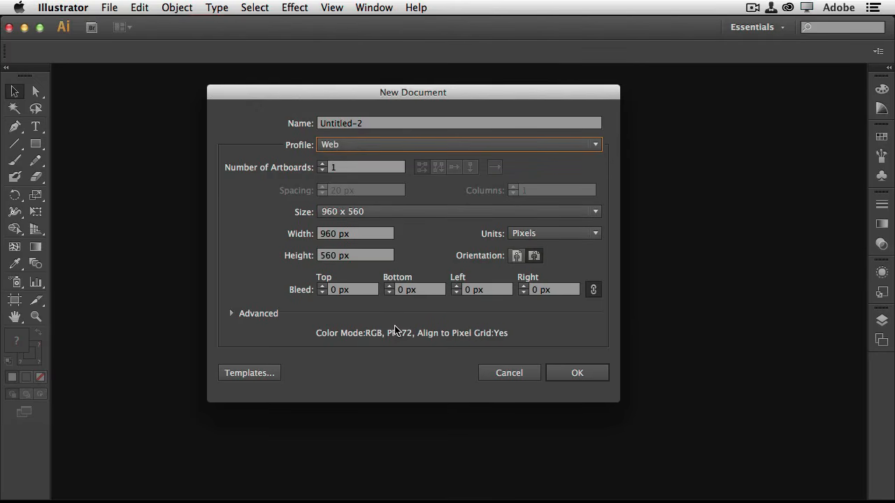
pyautogui.click(345, 212)
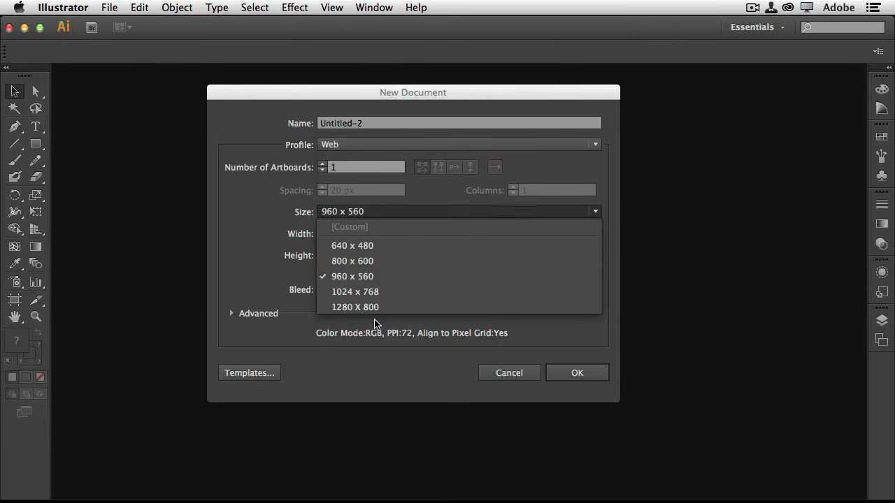
pyautogui.click(351, 145)
pyautogui.click(349, 179)
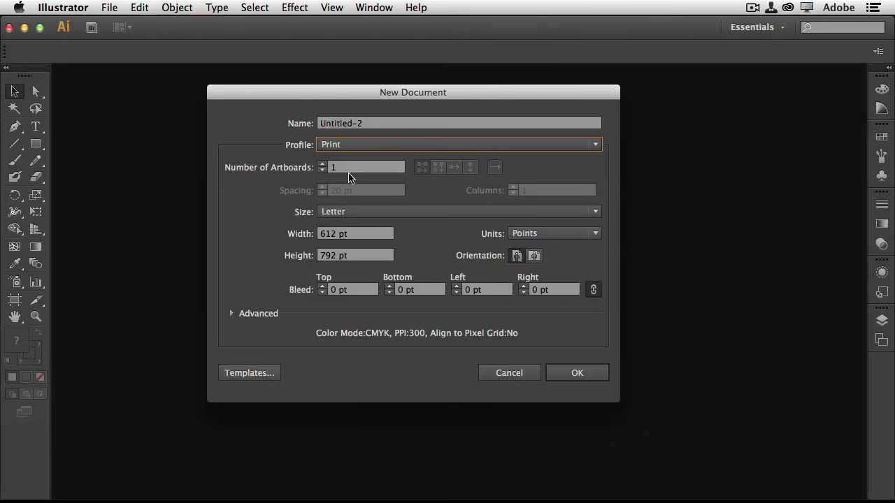
pyautogui.click(361, 209)
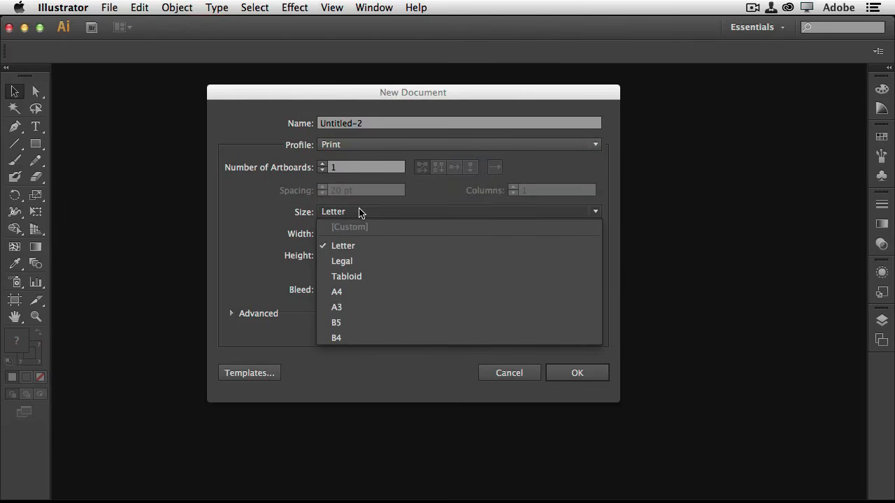
pyautogui.click(392, 355)
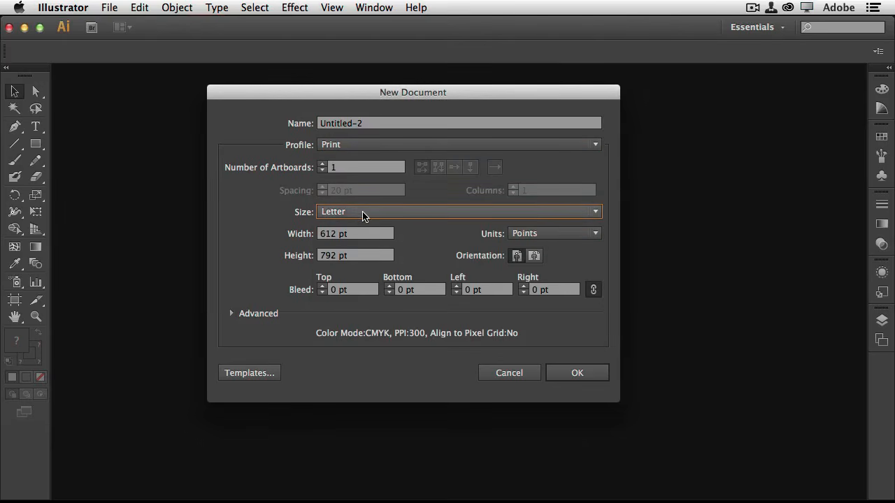
pyautogui.click(356, 146)
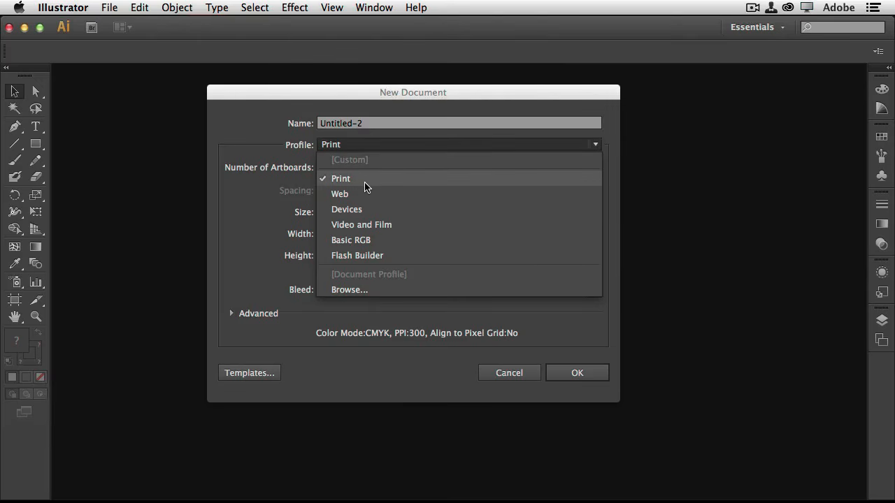
pyautogui.click(306, 165)
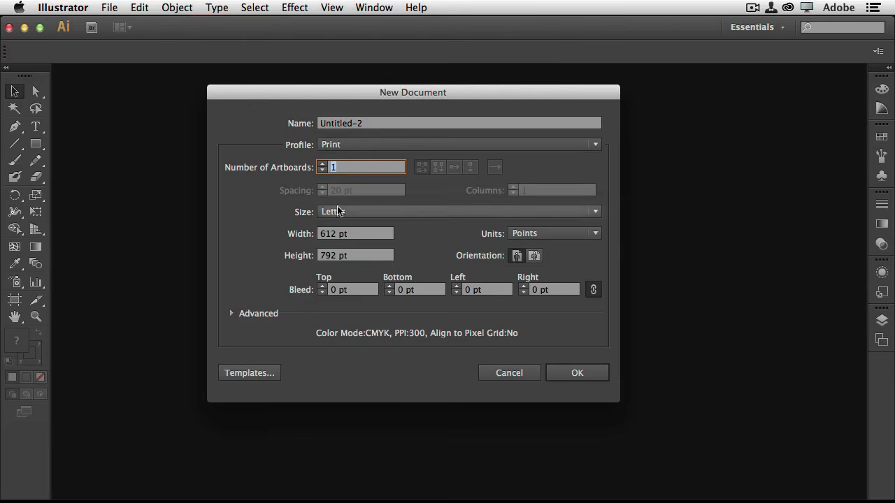
pyautogui.click(354, 213)
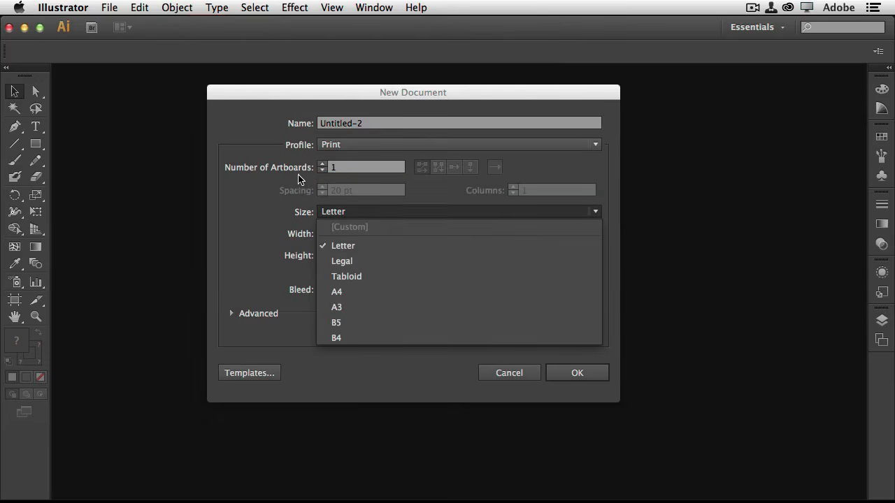
# - Create the new document with the Web profile at 960 x 560 px
pyautogui.click(335, 146)
pyautogui.click(341, 195)
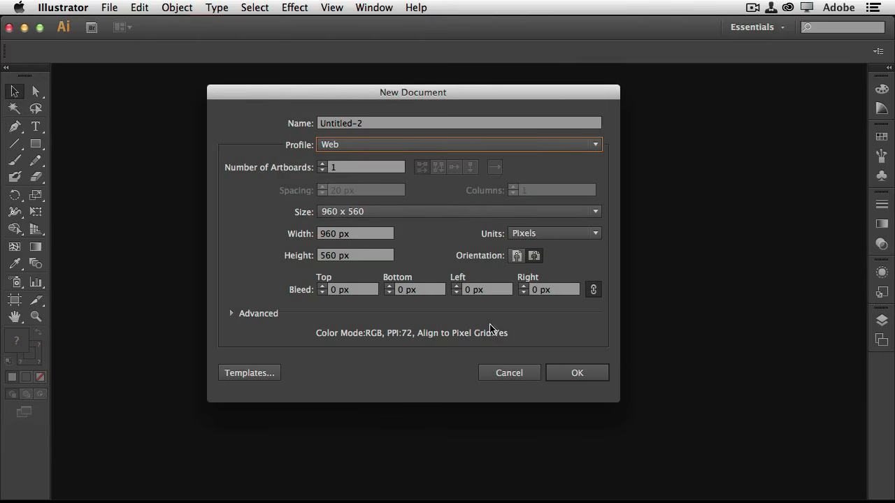
pyautogui.click(569, 373)
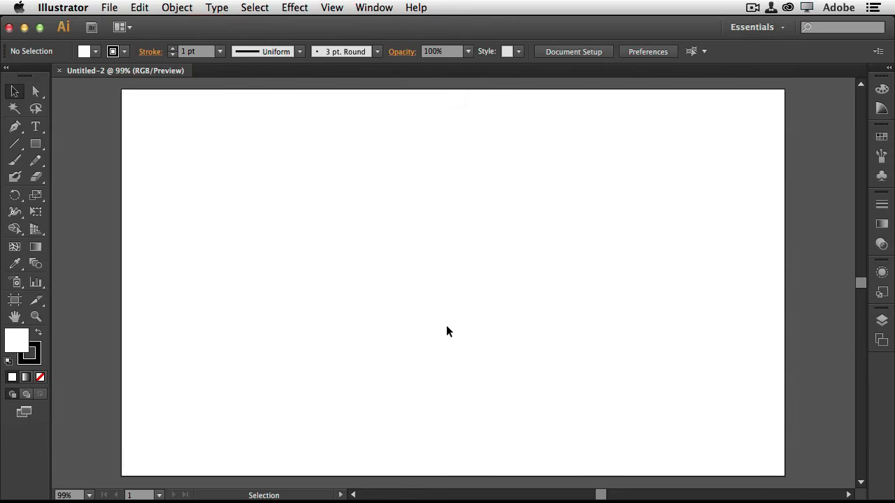
# - Draw a wide rectangle in the artboard's upper middle and a taller, narrower one overlapping its lower-left corner
pyautogui.click(36, 145)
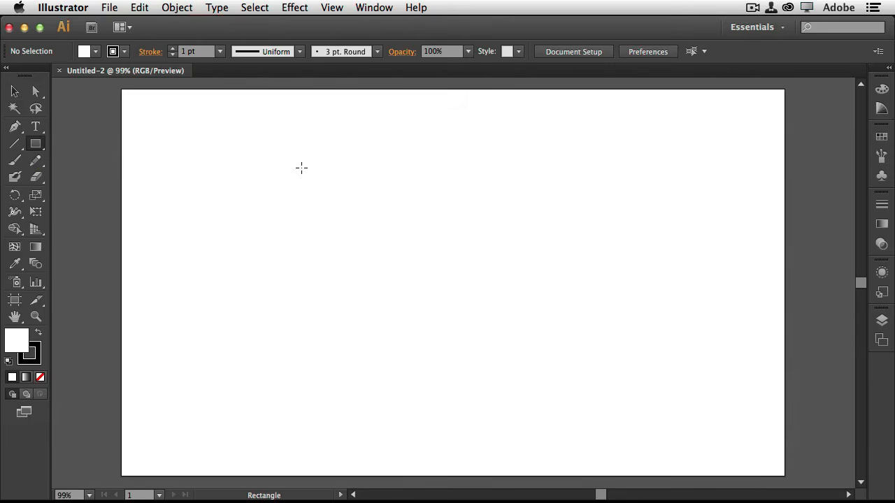
pyautogui.moveTo(292, 159); pyautogui.dragTo(501, 313)
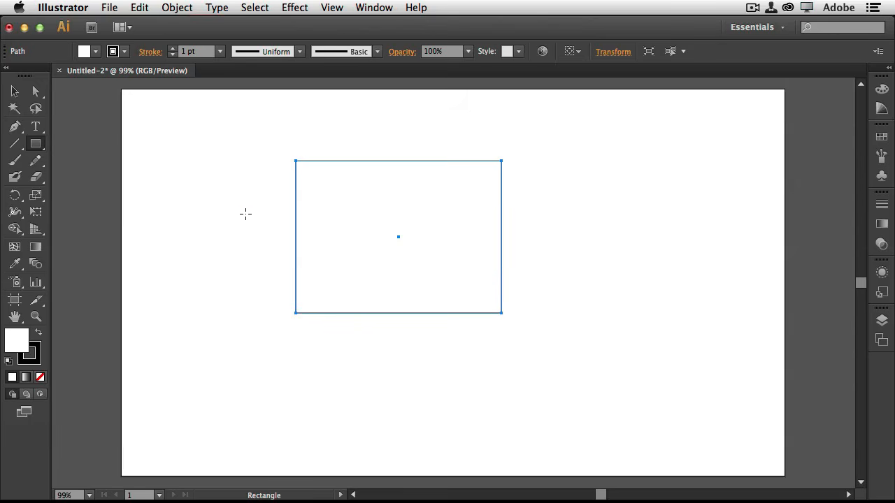
pyautogui.moveTo(245, 214)
pyautogui.mouseDown()
pyautogui.moveTo(314, 304)
pyautogui.moveTo(374, 361)
pyautogui.mouseUp()
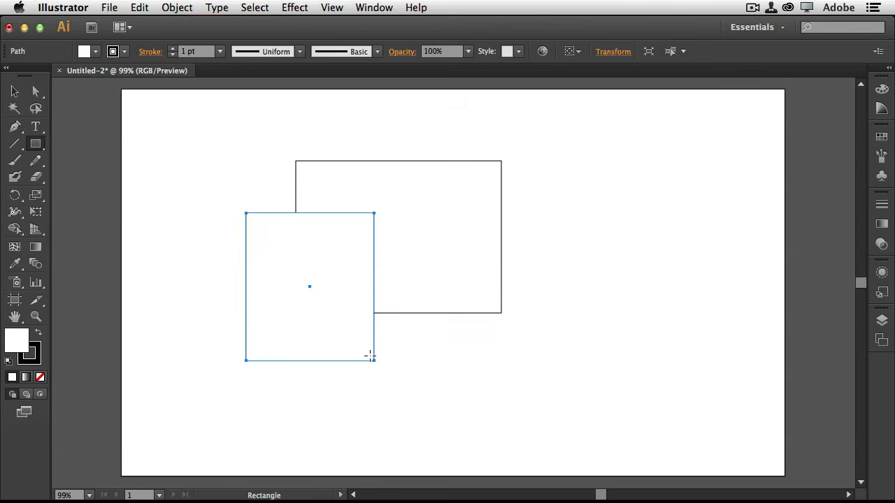
# - Reposition both rectangles so the tall one overlaps the upper-left corner of the wide one
pyautogui.click(16, 93)
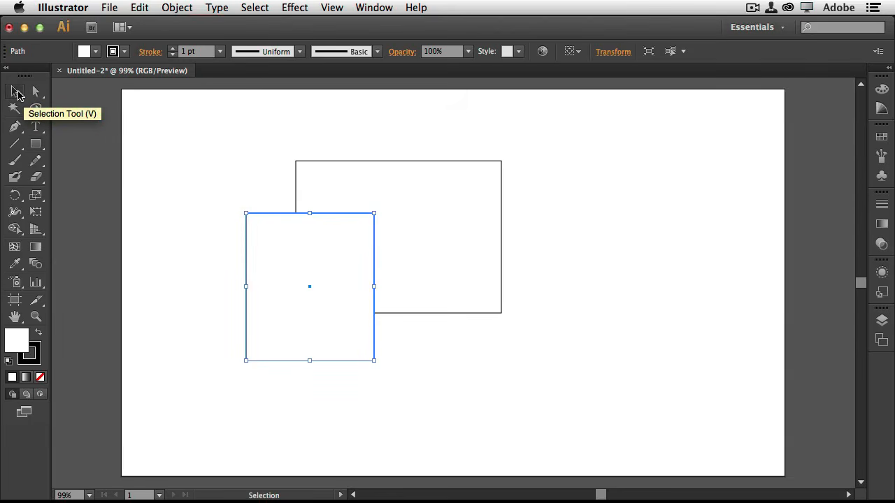
pyautogui.moveTo(346, 308); pyautogui.dragTo(301, 202)
pyautogui.moveTo(398, 245); pyautogui.dragTo(403, 297)
pyautogui.moveTo(286, 177); pyautogui.dragTo(302, 208)
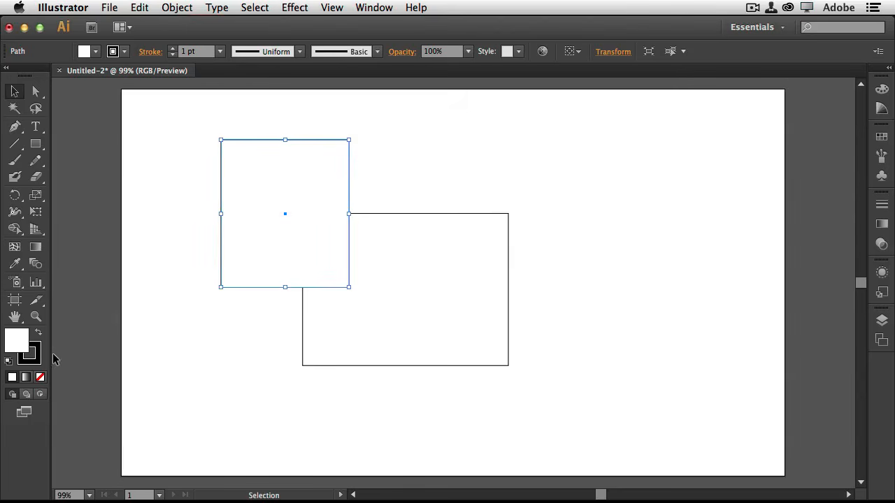
pyautogui.moveTo(313, 264); pyautogui.dragTo(323, 309)
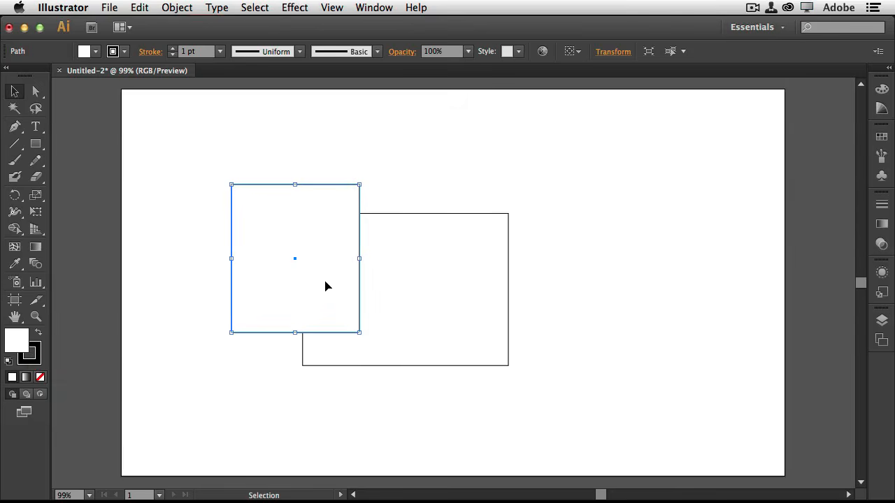
pyautogui.moveTo(331, 279)
pyautogui.mouseDown()
pyautogui.moveTo(348, 302)
pyautogui.moveTo(360, 266)
pyautogui.mouseUp()
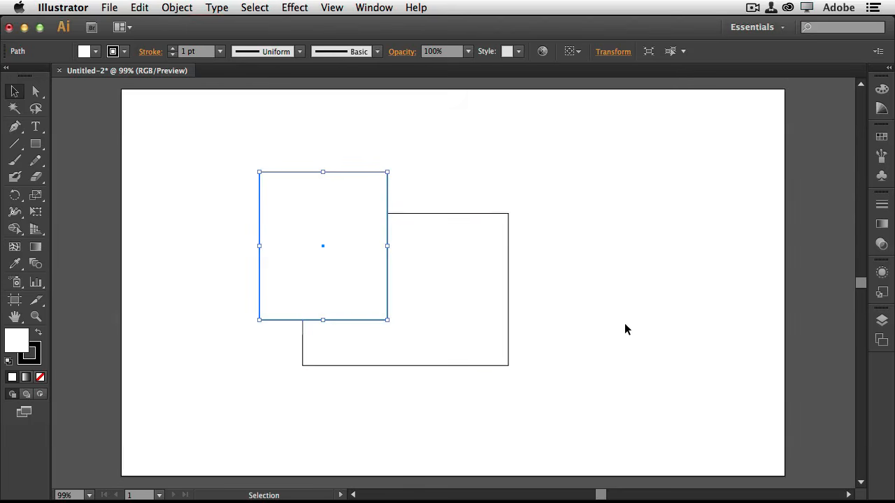
# - Clear the tall rectangle's fill and replace it with bright yellow
pyautogui.click(40, 379)
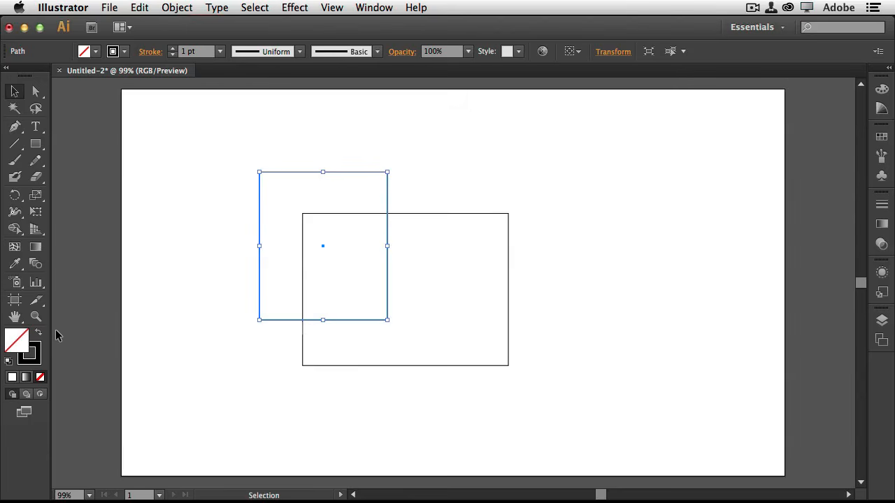
pyautogui.click(95, 52)
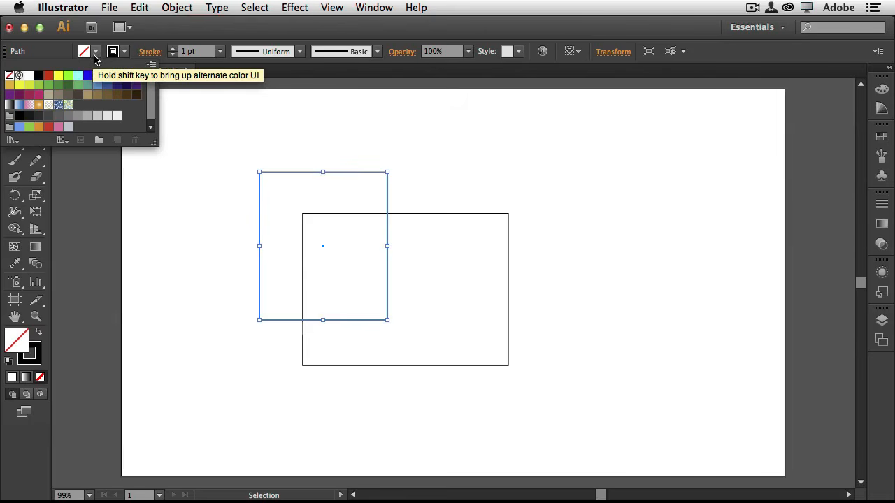
pyautogui.click(60, 74)
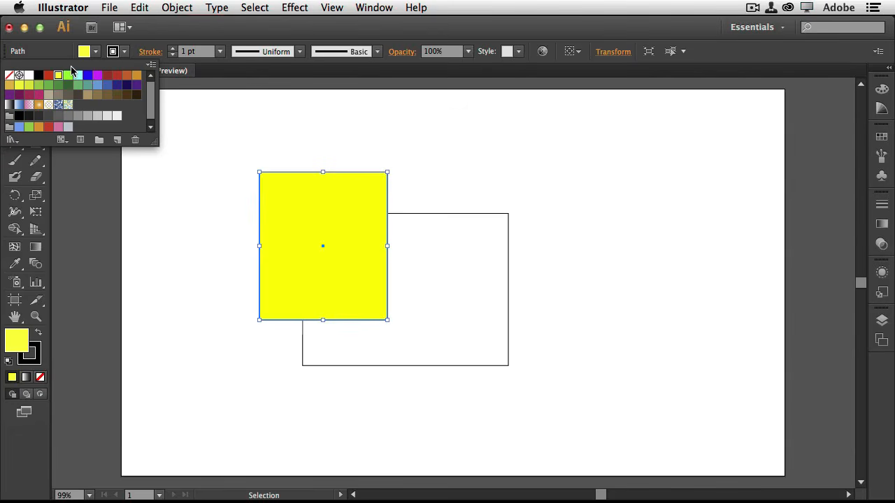
# - Switch between the yellow rectangle's fill and stroke colors, leaving the stroke active for editing
pyautogui.click(36, 358)
pyautogui.click(36, 358)
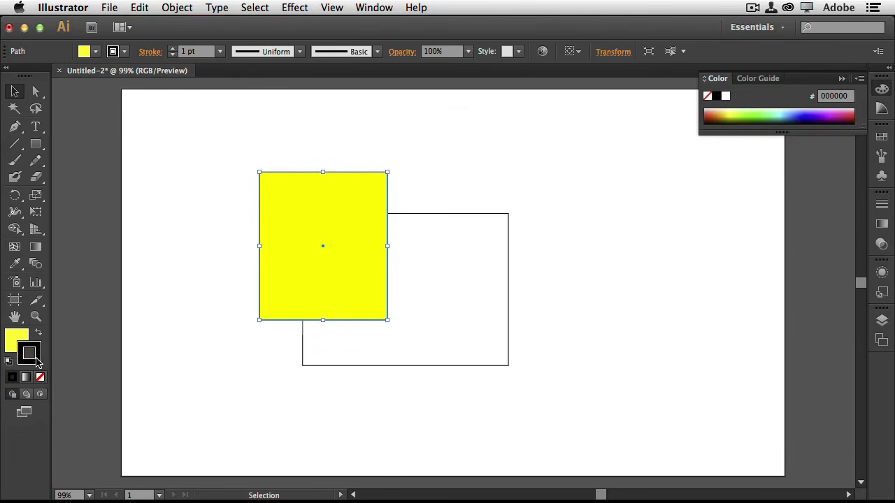
pyautogui.click(17, 340)
pyautogui.click(28, 351)
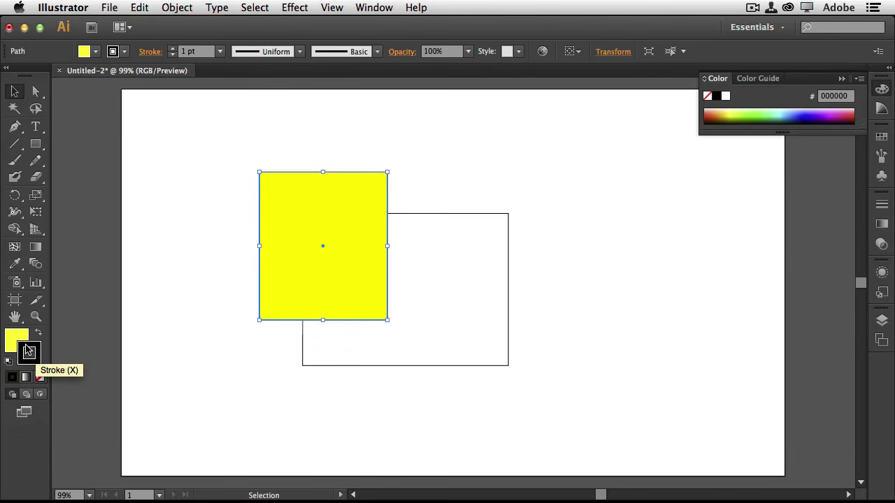
pyautogui.click(17, 339)
pyautogui.click(29, 351)
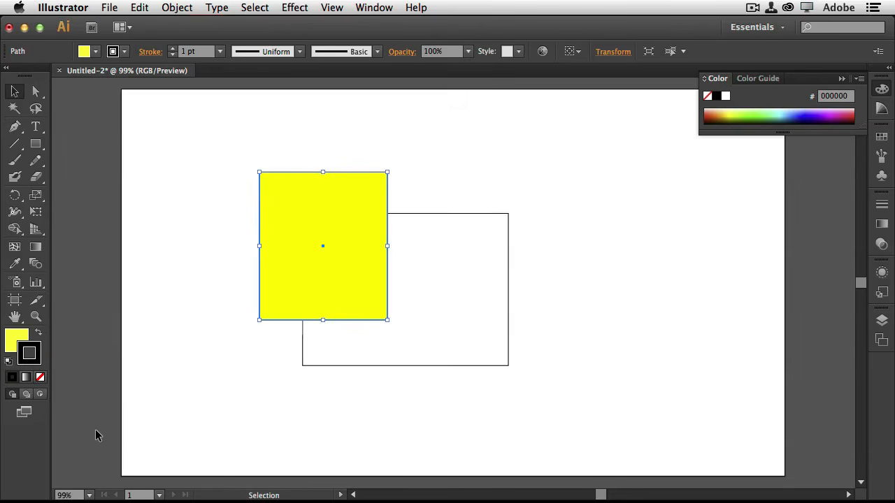
# - Give the yellow rectangle a red stroke with a weight of 5 pt
pyautogui.click(124, 53)
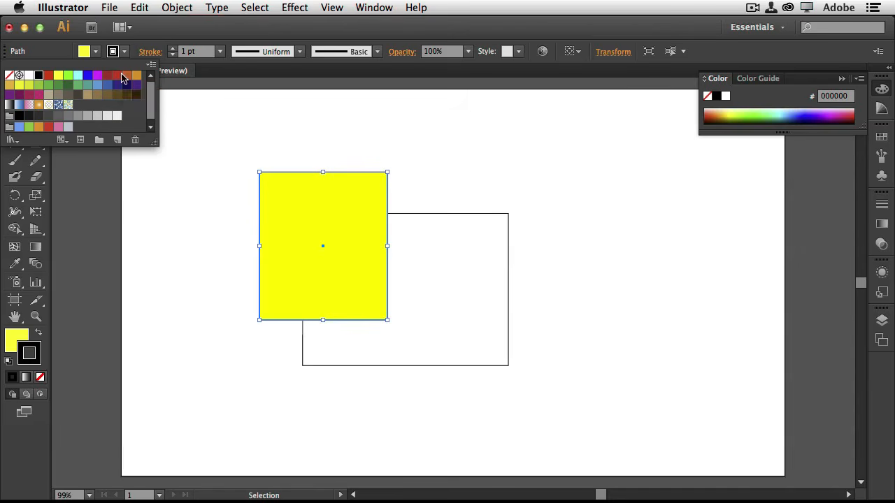
pyautogui.click(116, 75)
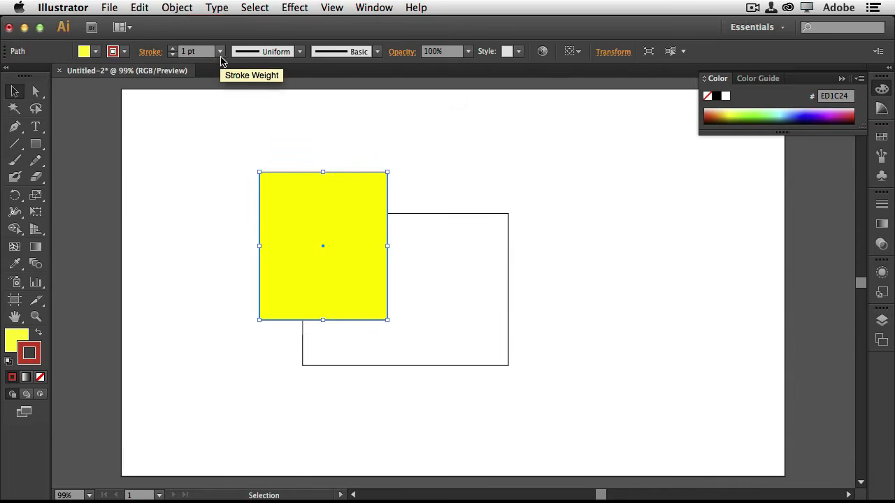
pyautogui.click(220, 56)
pyautogui.click(237, 176)
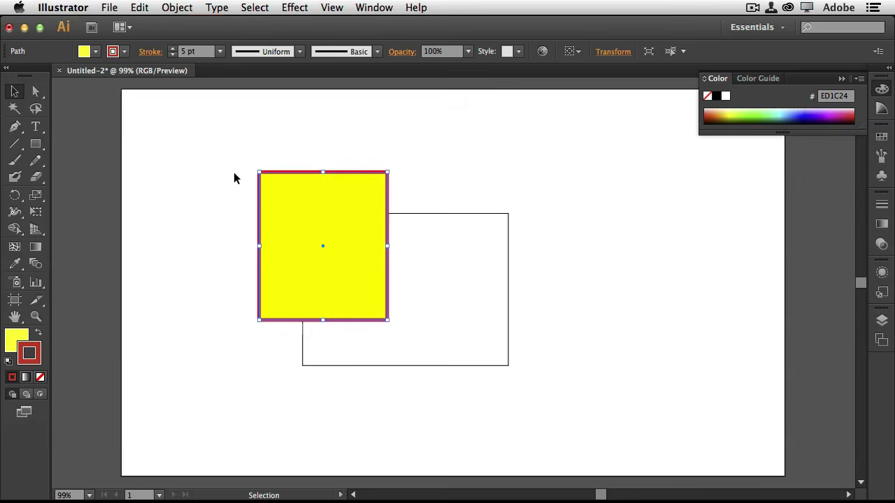
# - Try 60% opacity on the yellow rectangle, and undo that opacity change
pyautogui.click(17, 341)
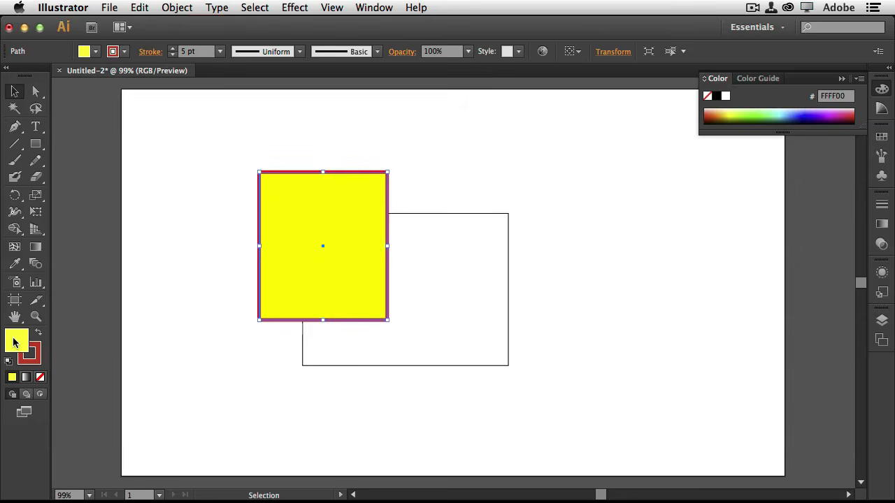
pyautogui.click(467, 52)
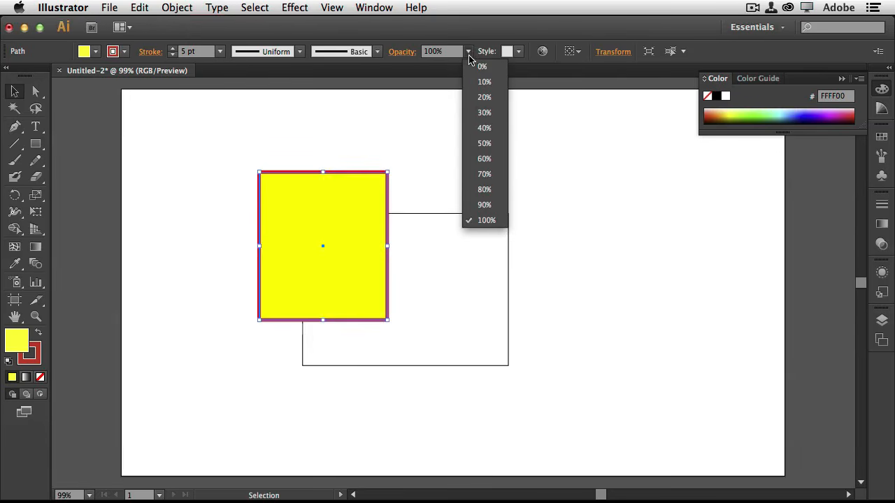
pyautogui.click(487, 161)
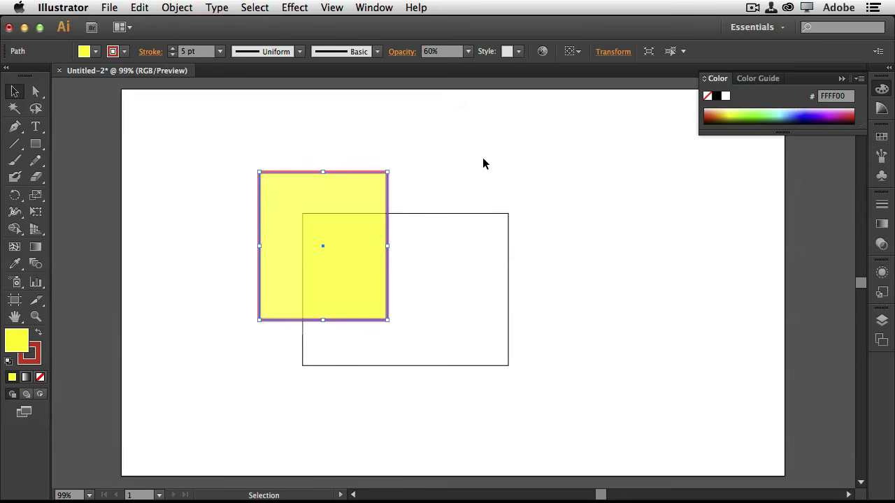
pyautogui.press('super+z')
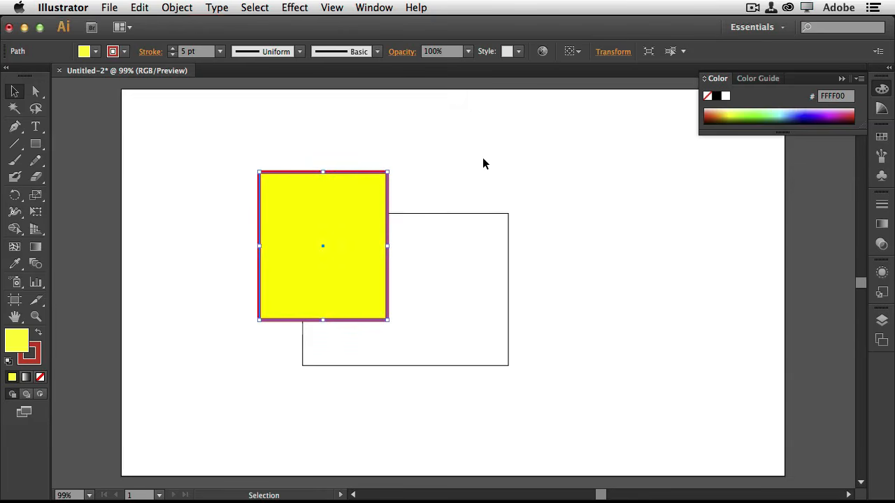
# - Select the white rectangle and move it up so that it covers the yellow rectangle's upper-right part
pyautogui.click(15, 92)
pyautogui.click(463, 293)
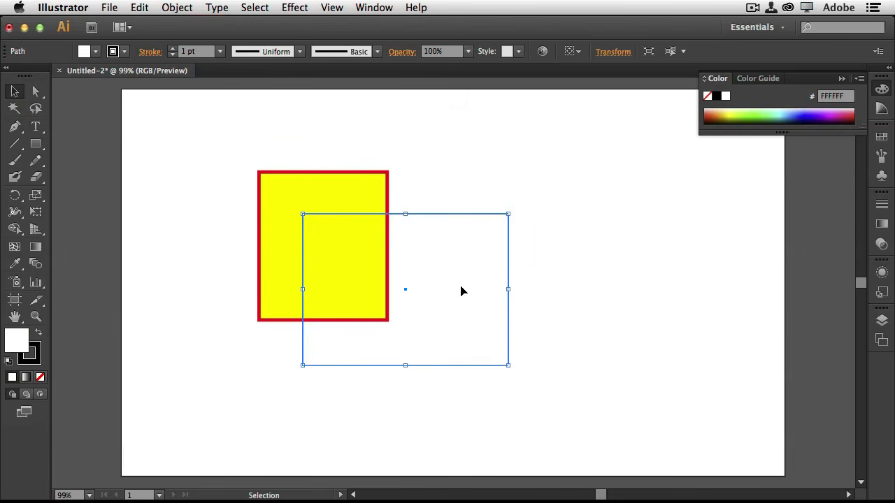
pyautogui.moveTo(503, 333); pyautogui.dragTo(468, 240)
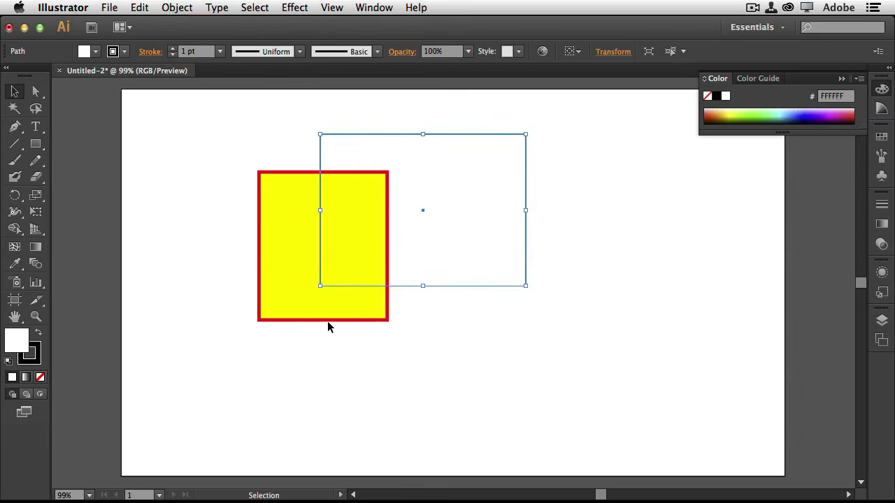
# - Reposition the yellow rectangle several times, ending over the white rectangle's lower-right corner
pyautogui.click(292, 300)
pyautogui.moveTo(291, 300); pyautogui.dragTo(346, 326)
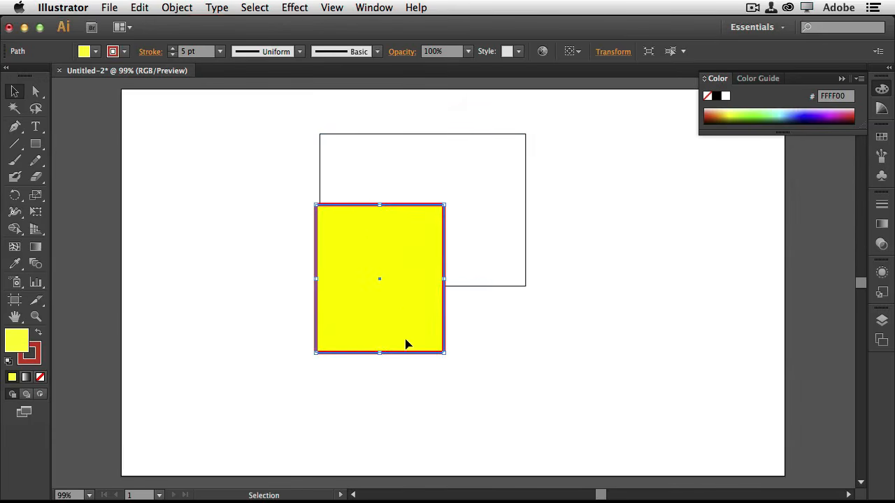
pyautogui.moveTo(405, 344); pyautogui.dragTo(522, 335)
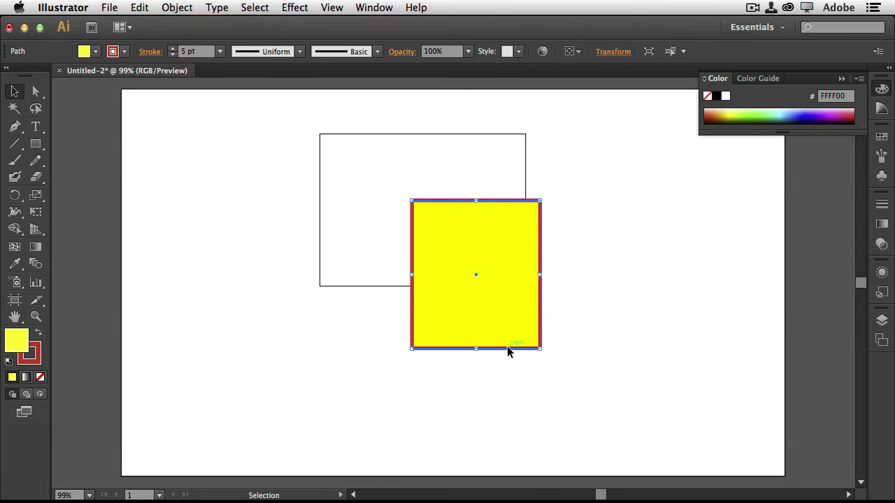
pyautogui.moveTo(508, 351); pyautogui.dragTo(505, 362)
pyautogui.moveTo(496, 307); pyautogui.dragTo(503, 286)
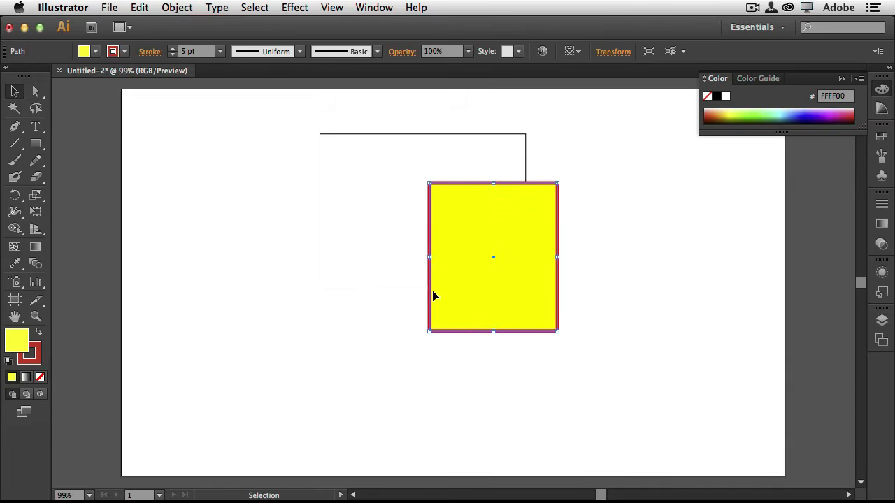
# - Shrink the yellow rectangle from its opposite corners, place it over the white rectangle's upper-left corner and deselect it
pyautogui.moveTo(557, 331)
pyautogui.mouseDown()
pyautogui.moveTo(571, 267)
pyautogui.moveTo(556, 326)
pyautogui.mouseUp()
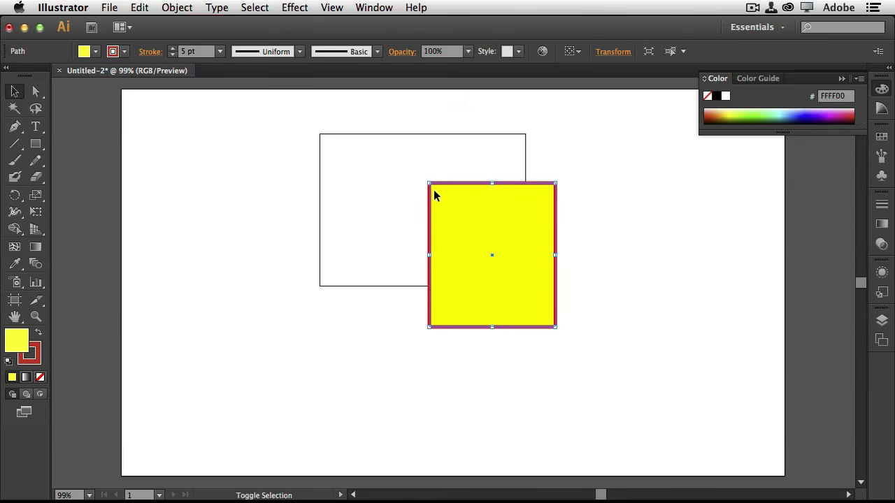
pyautogui.moveTo(428, 183); pyautogui.dragTo(469, 228)
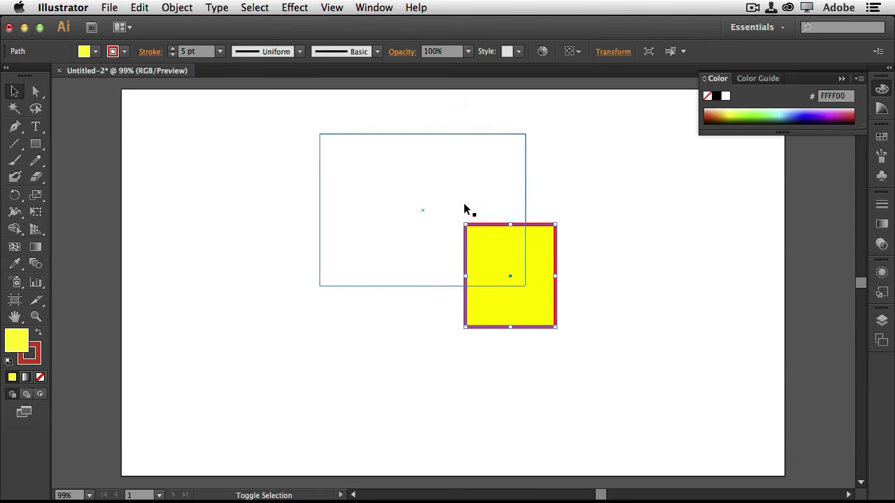
pyautogui.moveTo(557, 327); pyautogui.dragTo(542, 312)
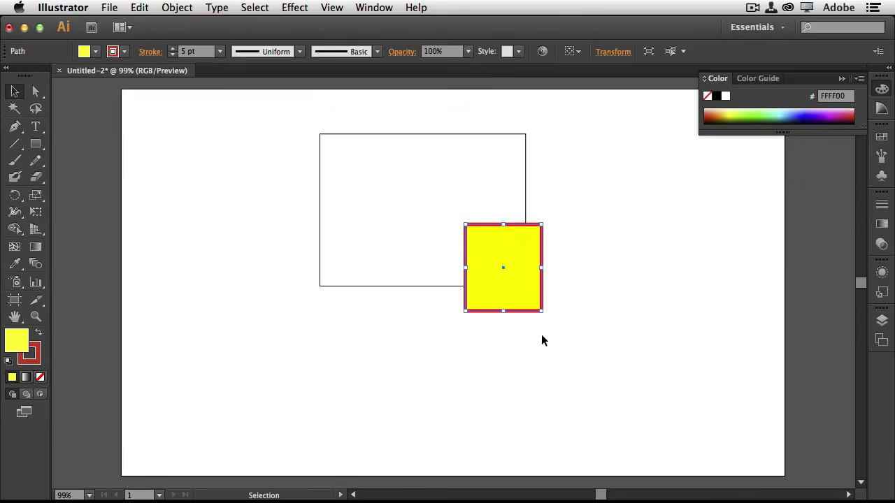
pyautogui.moveTo(518, 281); pyautogui.dragTo(342, 180)
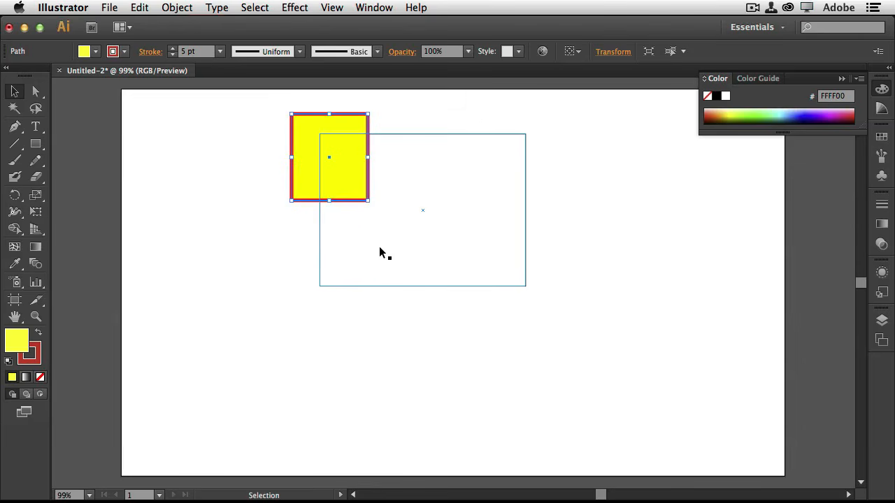
pyautogui.click(413, 311)
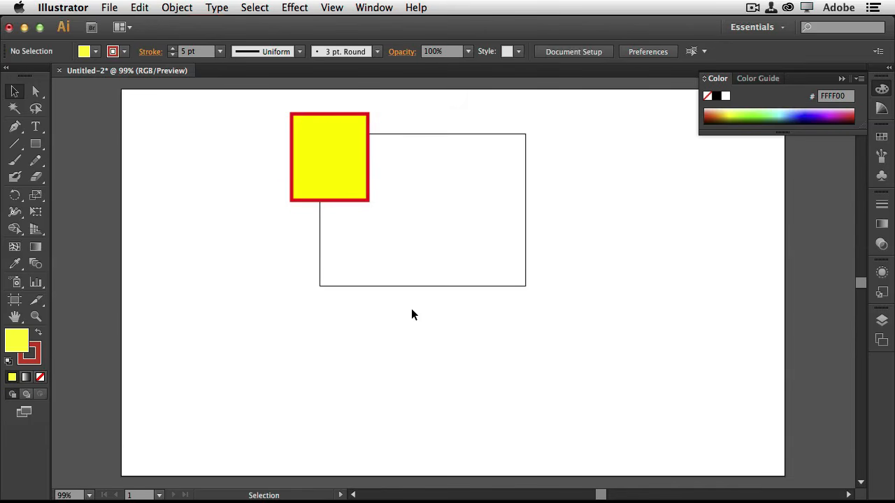
# - Reshape the yellow rectangle into an irregular quadrilateral by moving its individual corner anchors with the Direct Selection tool
pyautogui.click(37, 92)
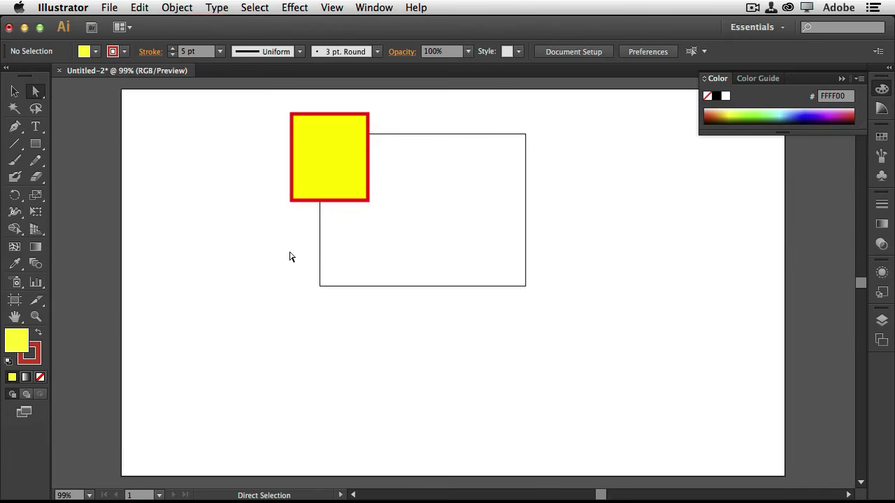
pyautogui.click(292, 202)
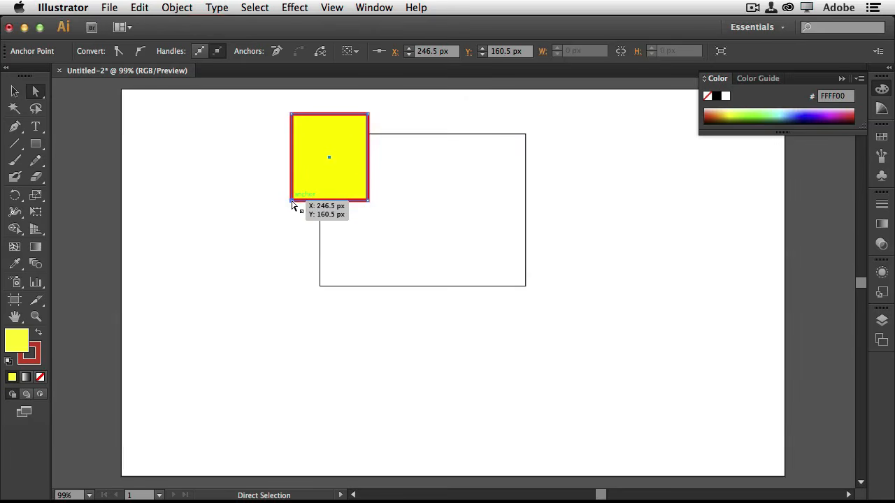
pyautogui.moveTo(292, 203); pyautogui.dragTo(312, 175)
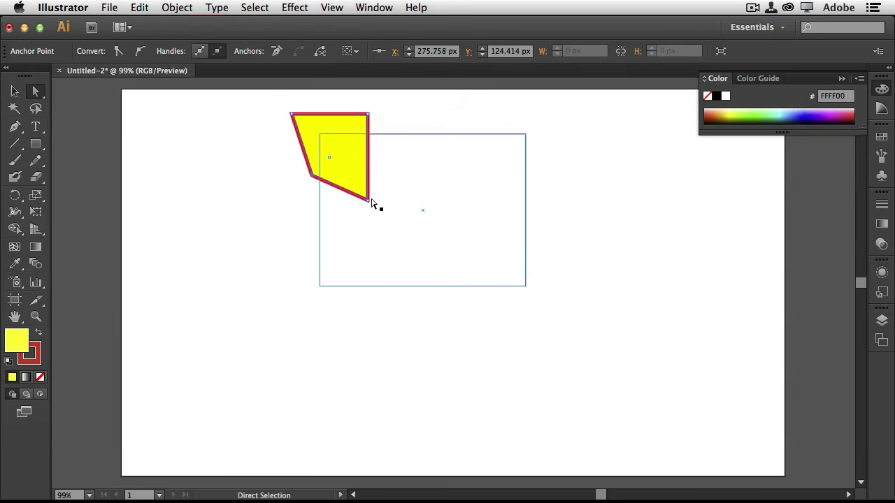
pyautogui.moveTo(369, 202); pyautogui.dragTo(395, 264)
pyautogui.moveTo(369, 117); pyautogui.dragTo(360, 124)
pyautogui.moveTo(292, 114); pyautogui.dragTo(295, 109)
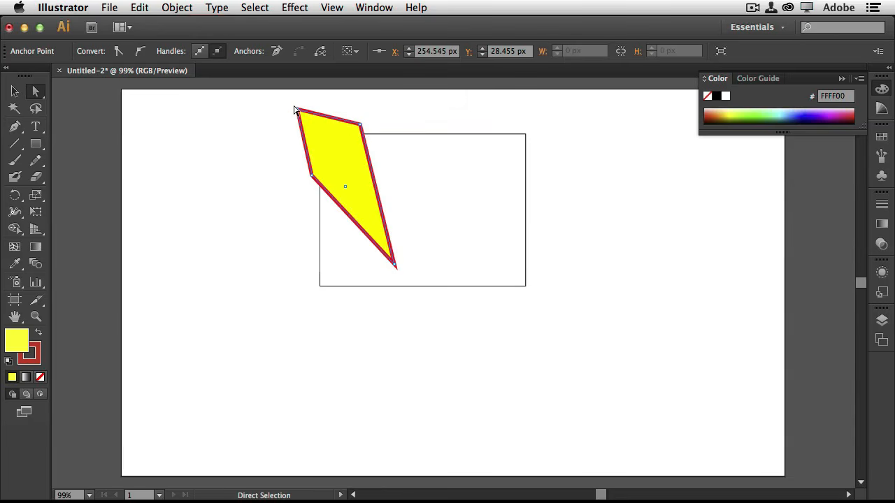
pyautogui.moveTo(294, 109); pyautogui.dragTo(342, 123)
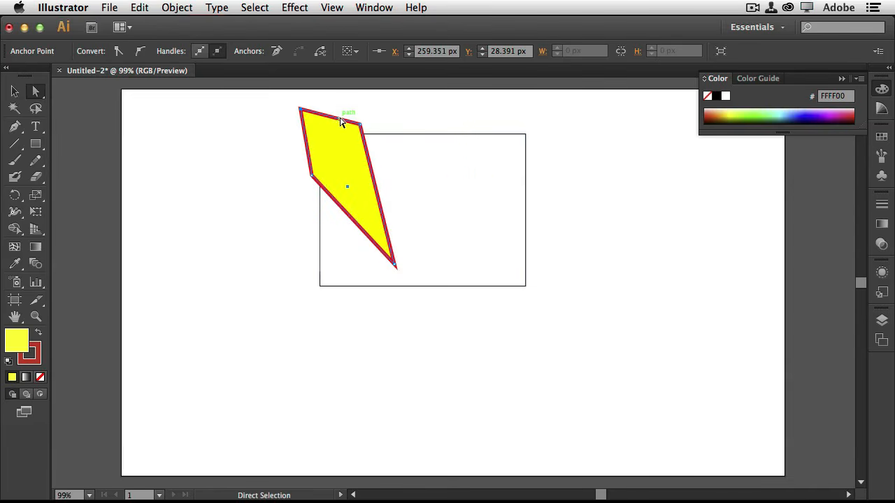
# - Move the whole yellow shape over the white rectangle's right edge and rotate it clockwise until its long tip points down-left
pyautogui.click(14, 91)
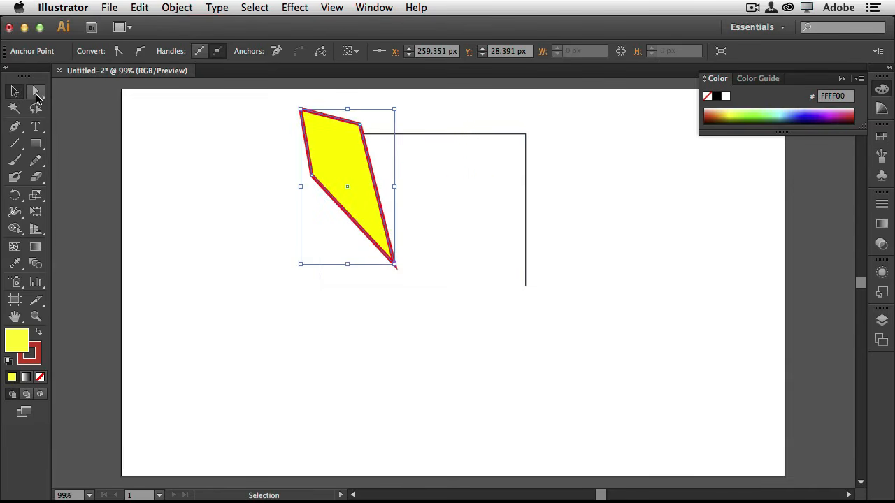
pyautogui.click(35, 95)
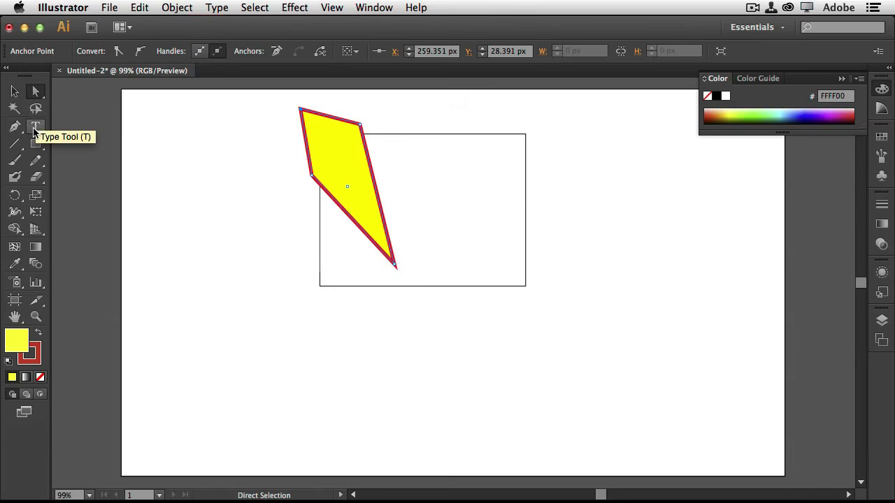
pyautogui.click(15, 92)
pyautogui.click(254, 274)
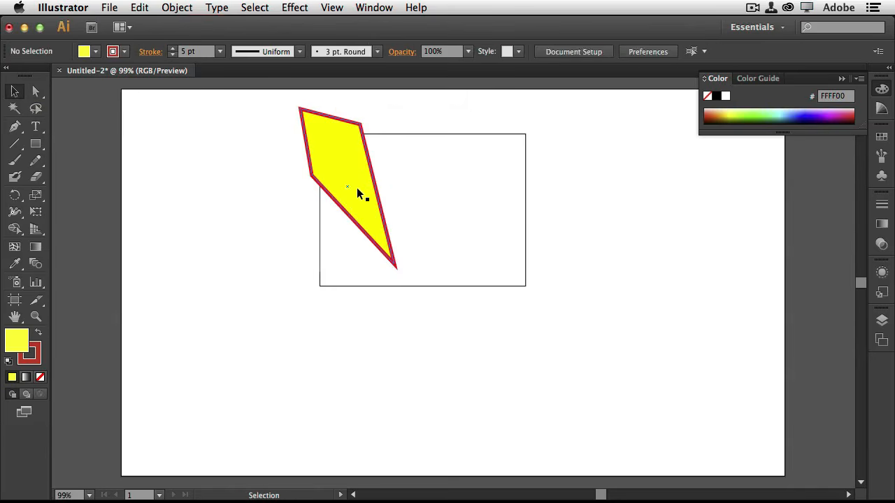
pyautogui.moveTo(367, 206); pyautogui.dragTo(529, 237)
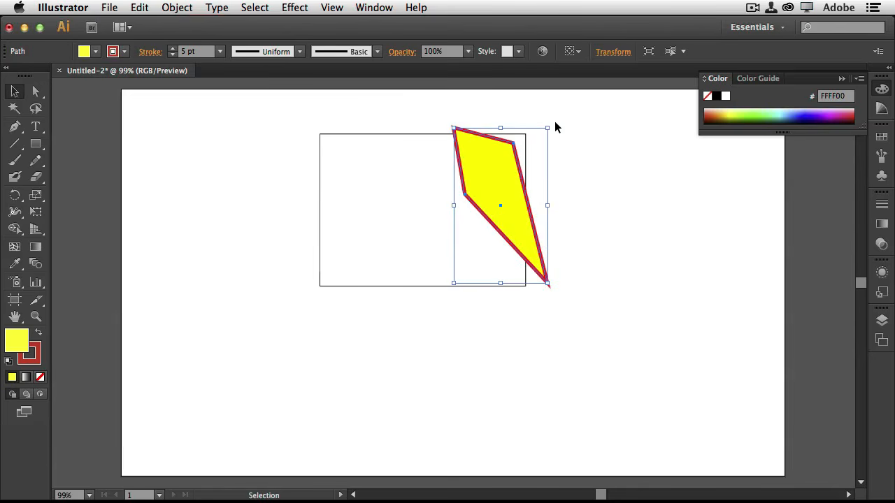
pyautogui.moveTo(556, 122); pyautogui.dragTo(584, 218)
pyautogui.moveTo(530, 199); pyautogui.dragTo(538, 173)
pyautogui.moveTo(601, 191); pyautogui.dragTo(618, 202)
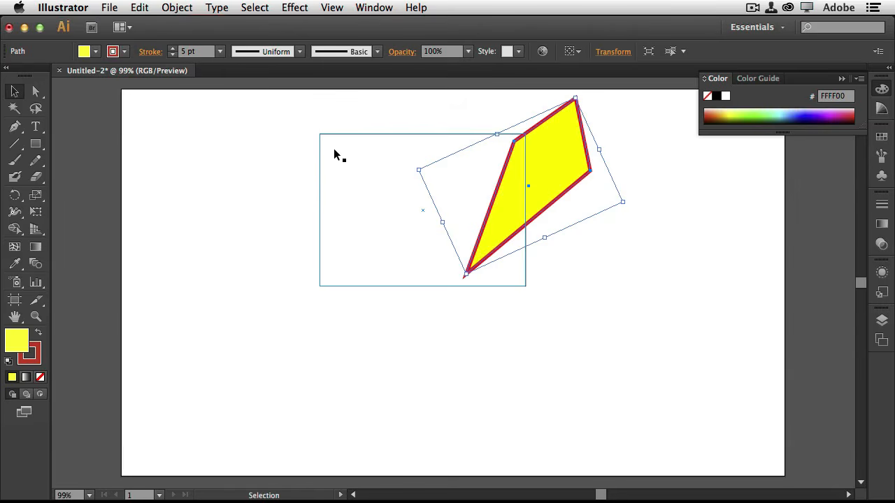
# - Select both the yellow shape and the white rectangle and delete them from the artboard
pyautogui.moveTo(273, 107); pyautogui.dragTo(605, 301)
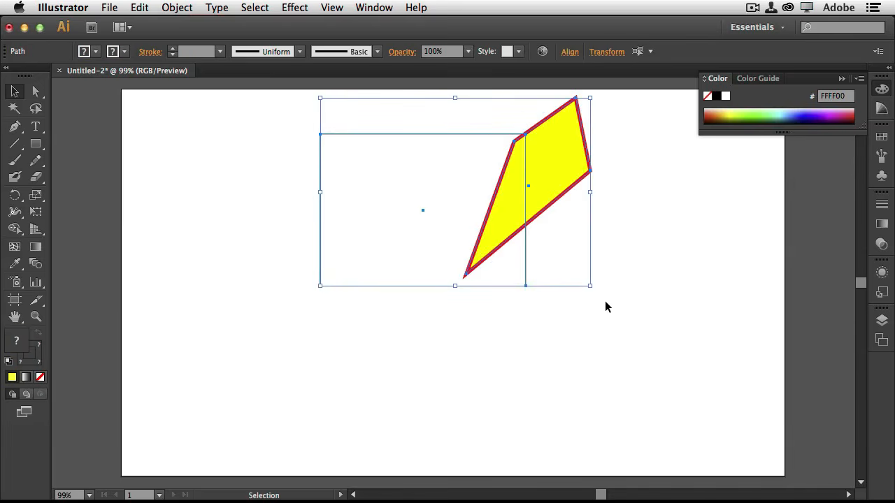
pyautogui.press('Delete')
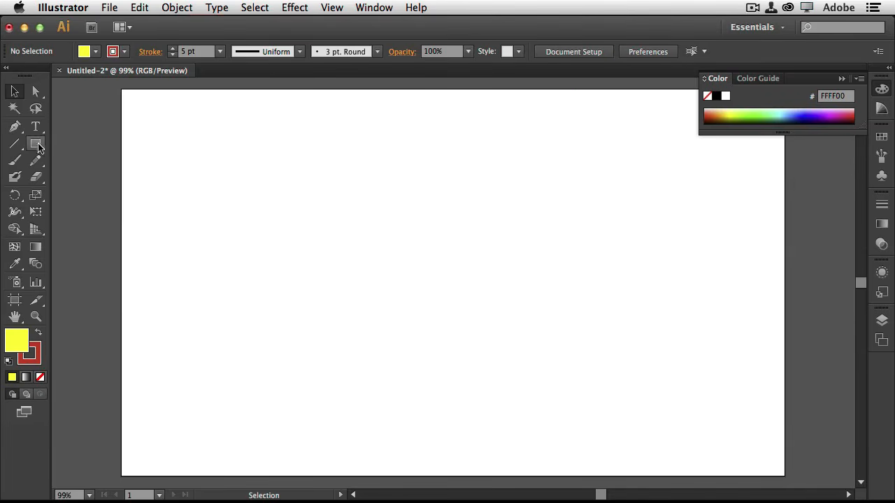
# - Choose the Ellipse tool and set up no fill with the default black 1 pt stroke
pyautogui.moveTo(36, 143); pyautogui.dragTo(148, 180)
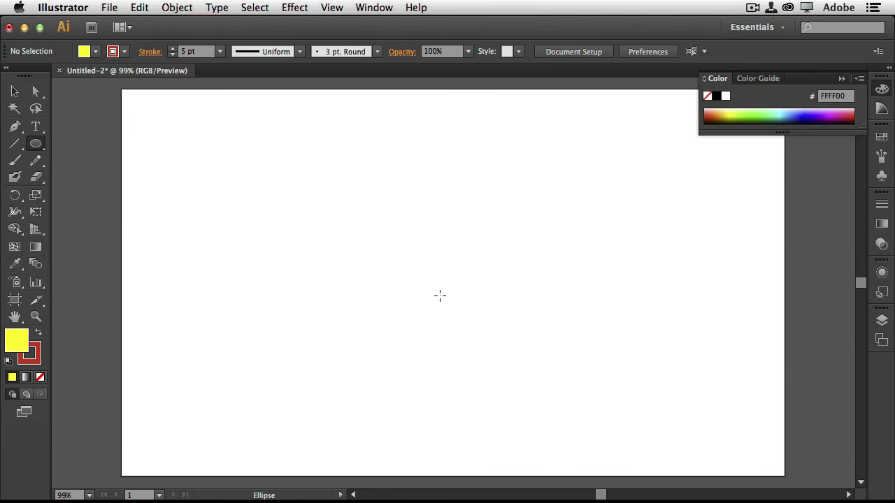
pyautogui.click(40, 376)
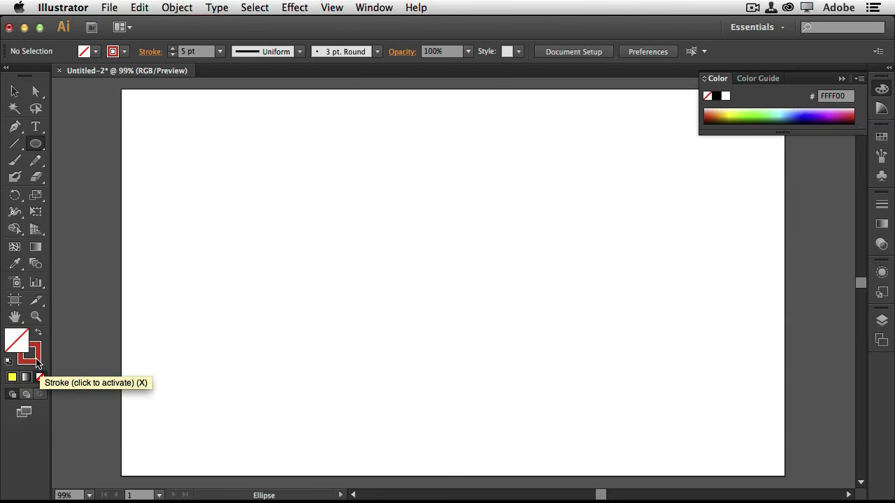
pyautogui.click(37, 360)
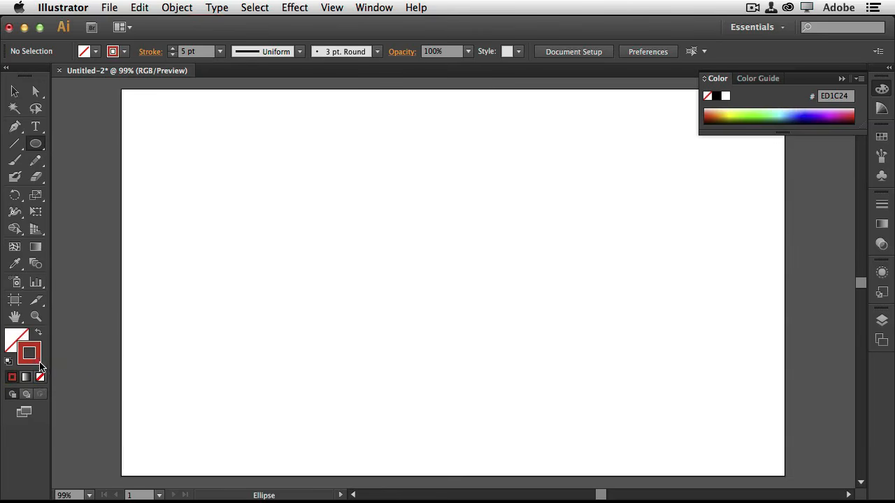
pyautogui.click(9, 362)
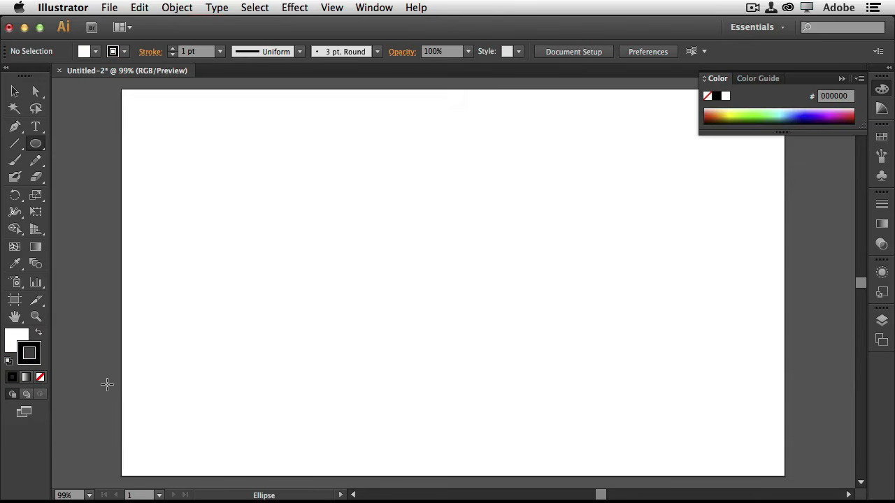
pyautogui.click(21, 344)
pyautogui.click(39, 378)
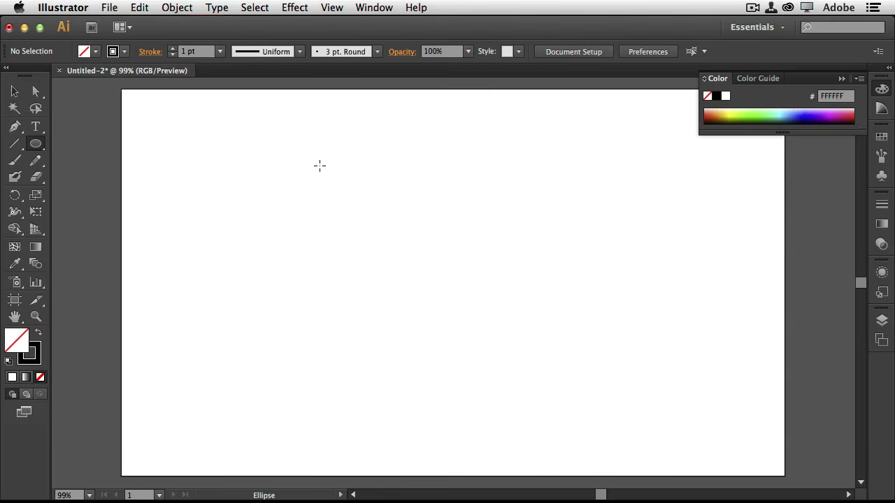
# - Draw a large perfect circle near the middle of the artboard
pyautogui.moveTo(292, 156); pyautogui.dragTo(527, 405)
pyautogui.press('shift')
pyautogui.press('shift')
pyautogui.press('shift')
pyautogui.press('shift')
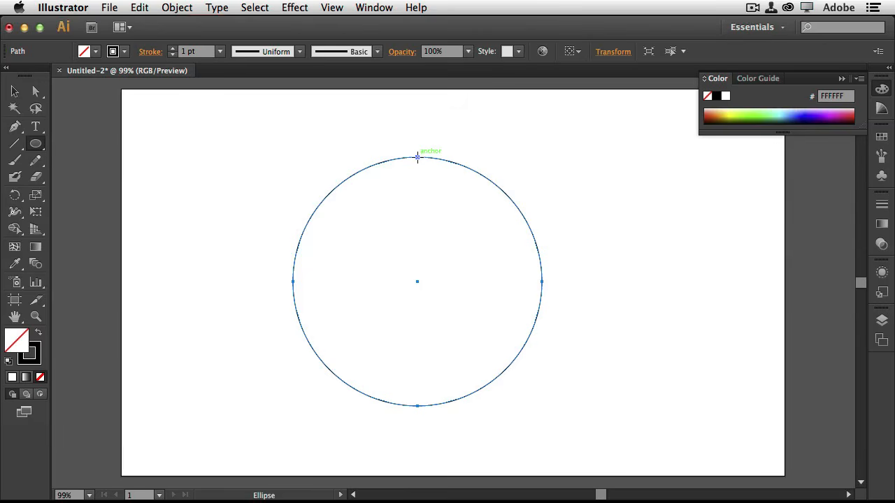
# - Draw two circles half the large circle's width, one from its top anchor down-right and one from its bottom anchor up-left
pyautogui.moveTo(417, 156); pyautogui.dragTo(530, 278)
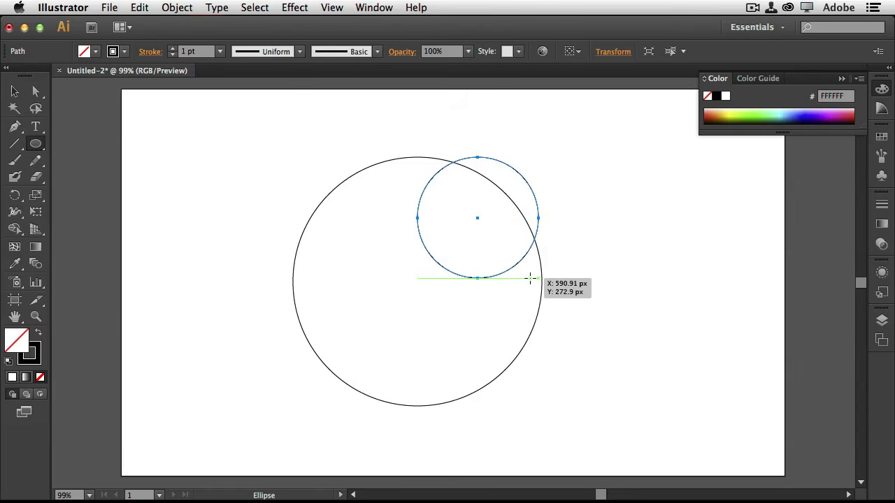
pyautogui.press('super+z')
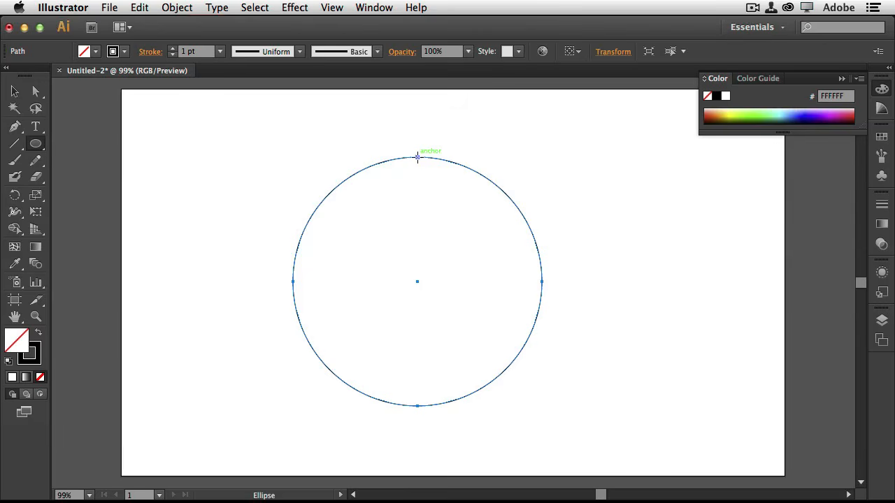
pyautogui.moveTo(417, 157); pyautogui.dragTo(523, 280)
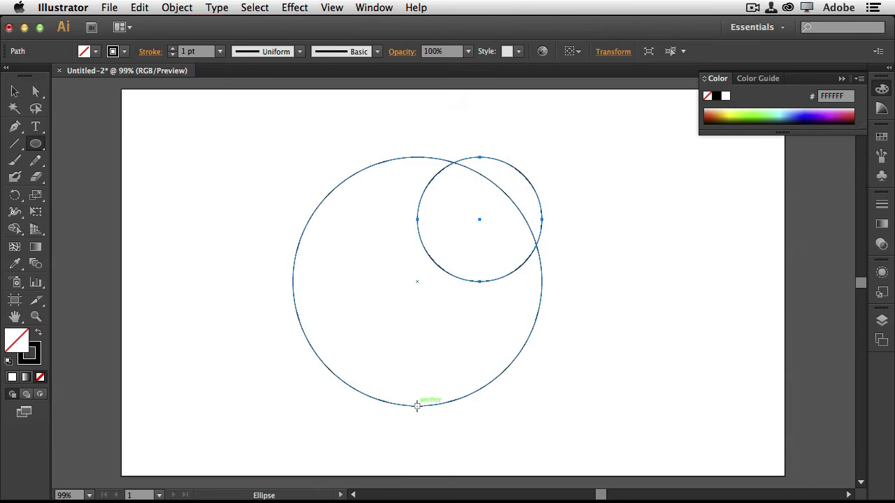
pyautogui.moveTo(417, 406); pyautogui.dragTo(320, 282)
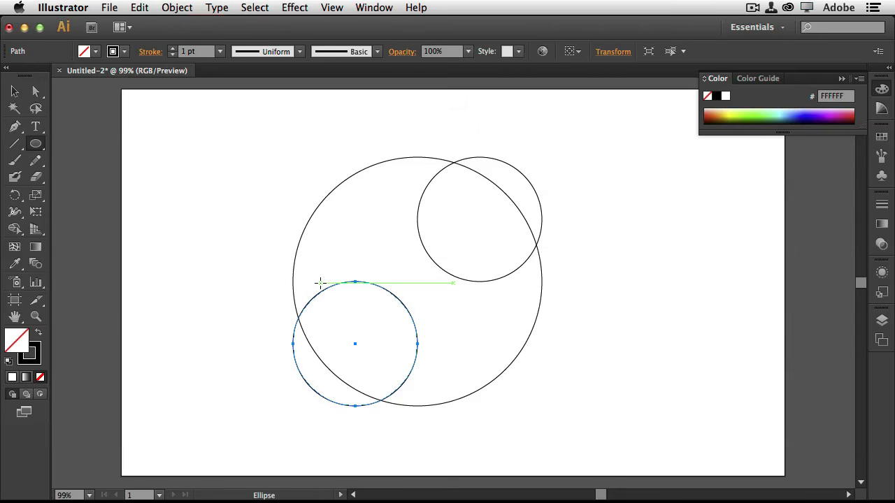
pyautogui.click(231, 122)
pyautogui.press('super+z')
# - Select all three circles and align them to their horizontal centers
pyautogui.click(14, 92)
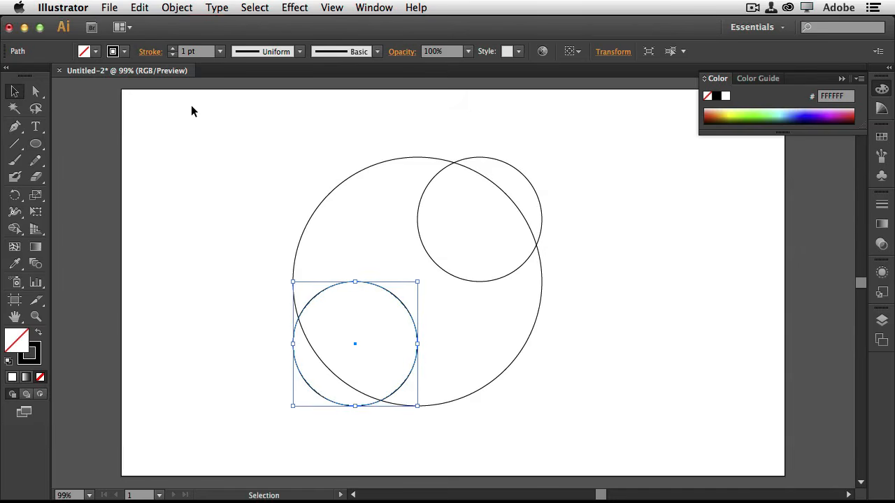
pyautogui.moveTo(192, 106); pyautogui.dragTo(581, 439)
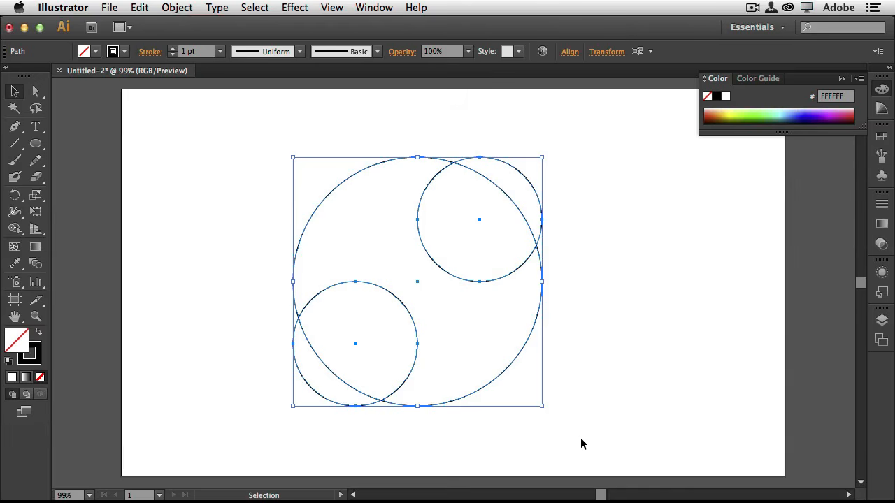
pyautogui.click(570, 51)
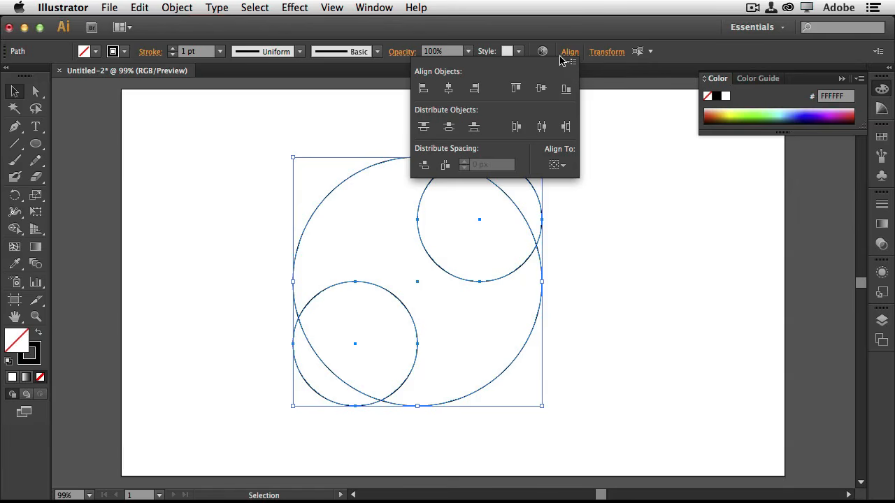
pyautogui.click(448, 89)
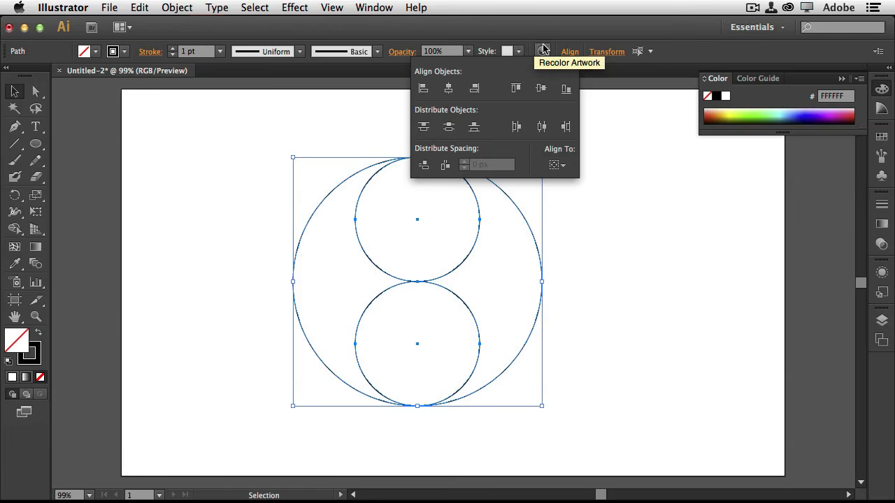
pyautogui.click(563, 45)
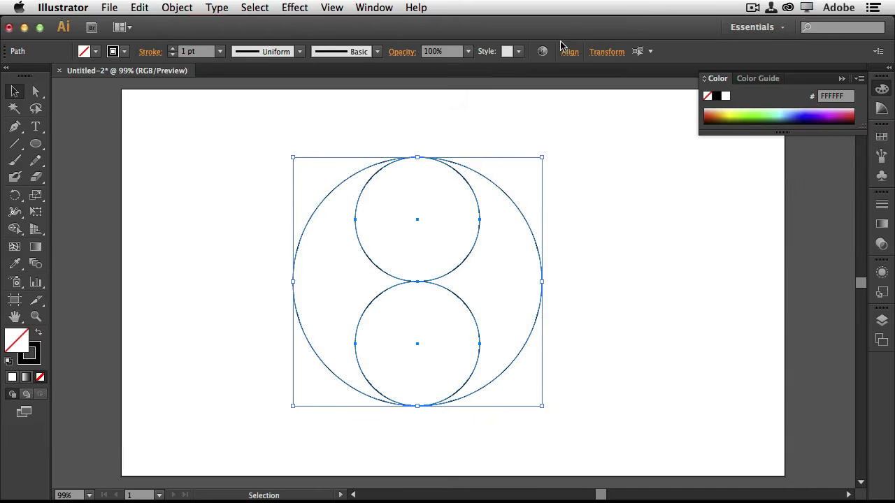
# - Draw a small perfect circle outward from the upper inner circle's center and place a copy at the lower inner circle's center
pyautogui.click(37, 144)
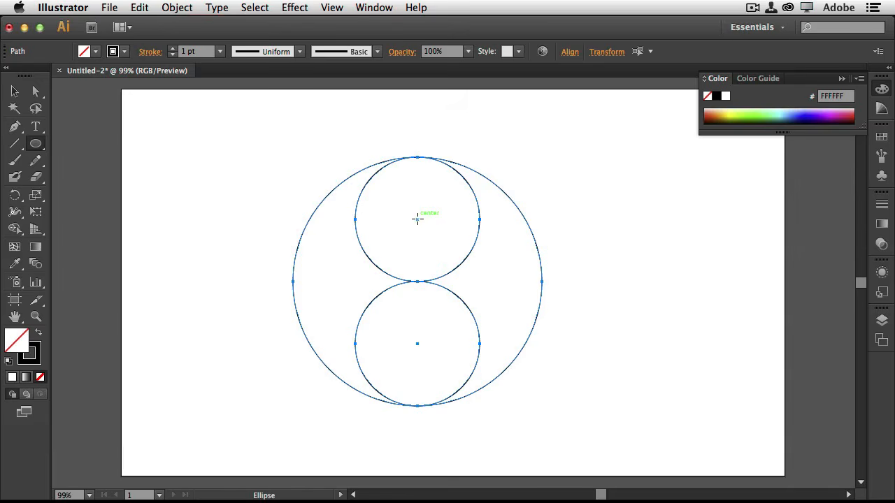
pyautogui.click(417, 219)
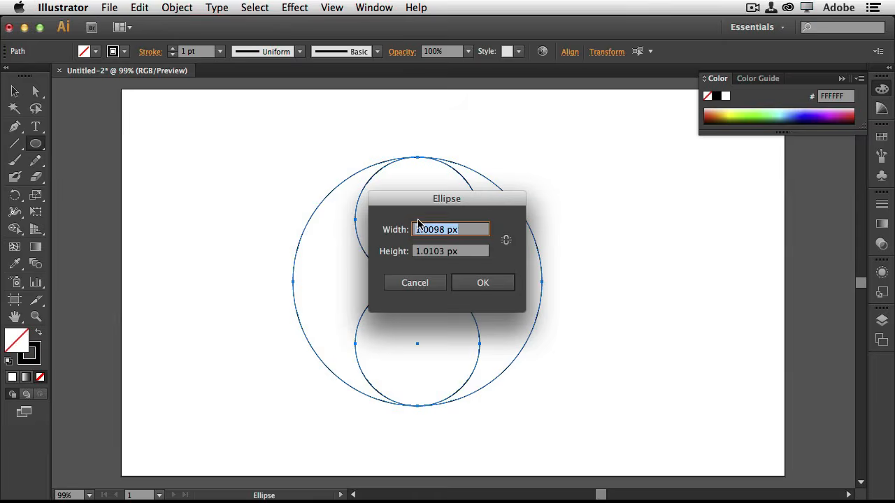
pyautogui.click(417, 283)
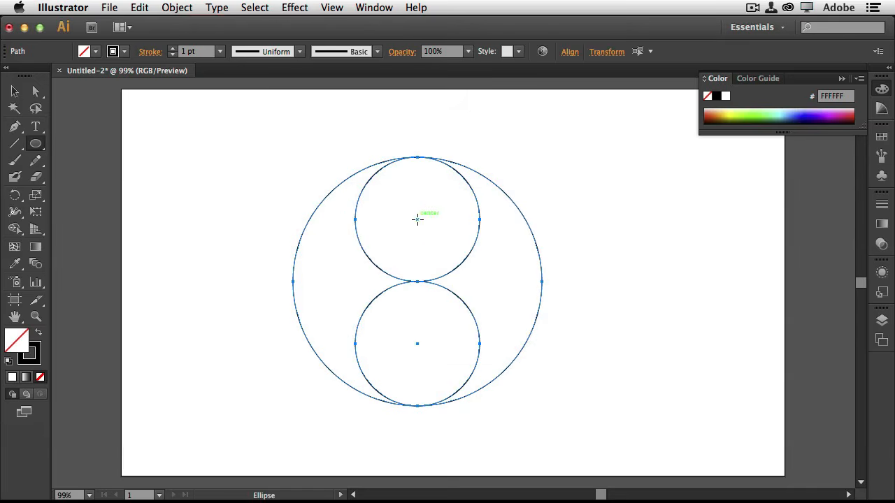
pyautogui.moveTo(417, 219)
pyautogui.mouseDown()
pyautogui.moveTo(440, 193)
pyautogui.moveTo(428, 211)
pyautogui.mouseUp()
pyautogui.press('alt')
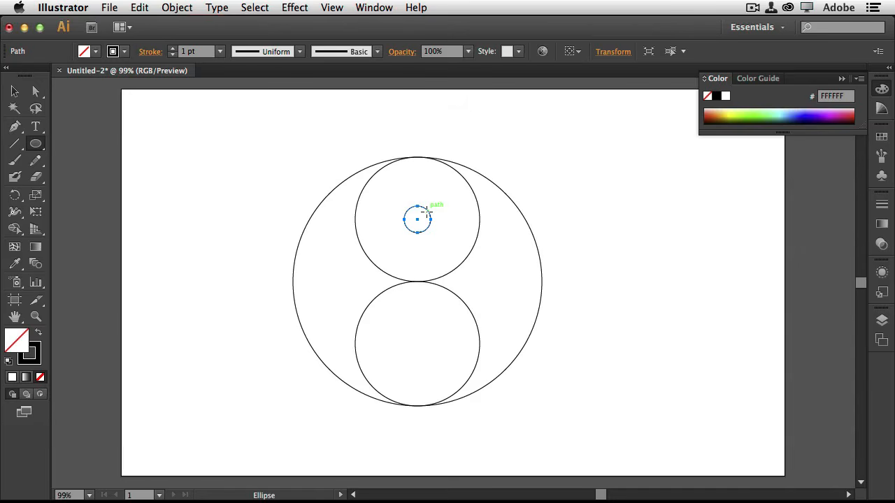
pyautogui.click(15, 92)
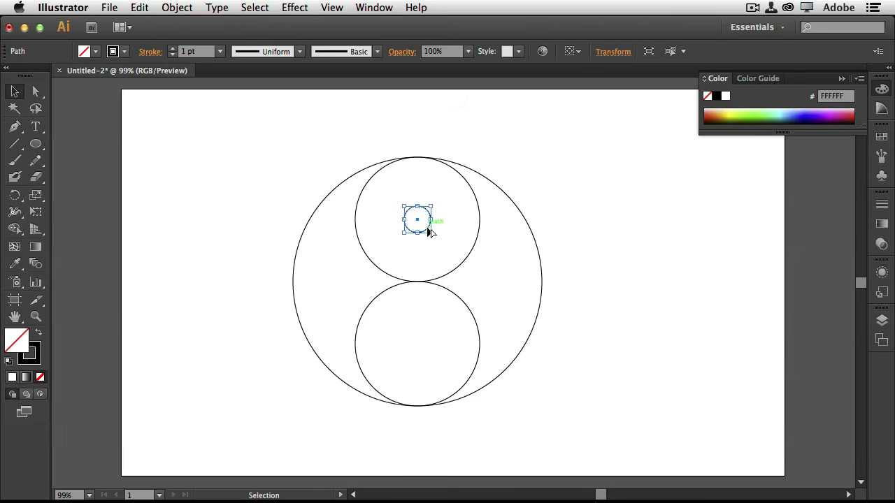
pyautogui.moveTo(426, 231); pyautogui.dragTo(430, 358)
# - With all circles selected, use Shape Builder to merge the upper ring with the left region and the lower ring with the right region
pyautogui.moveTo(234, 133); pyautogui.dragTo(559, 423)
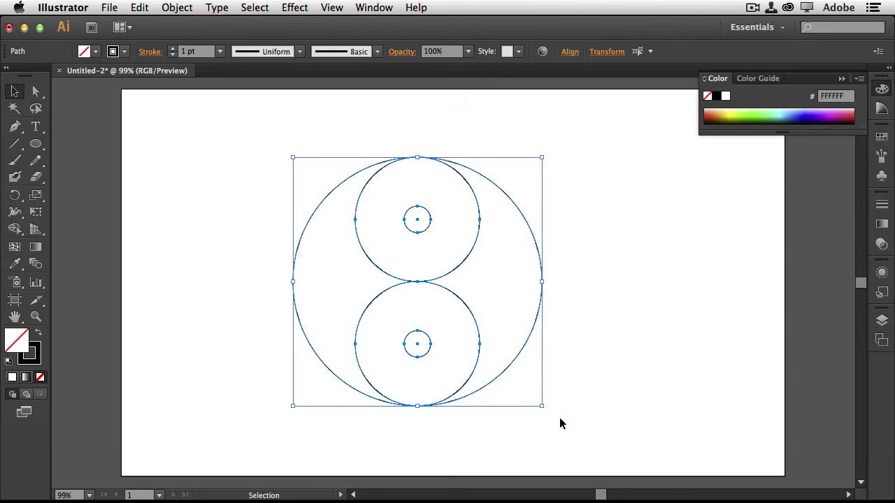
pyautogui.click(15, 234)
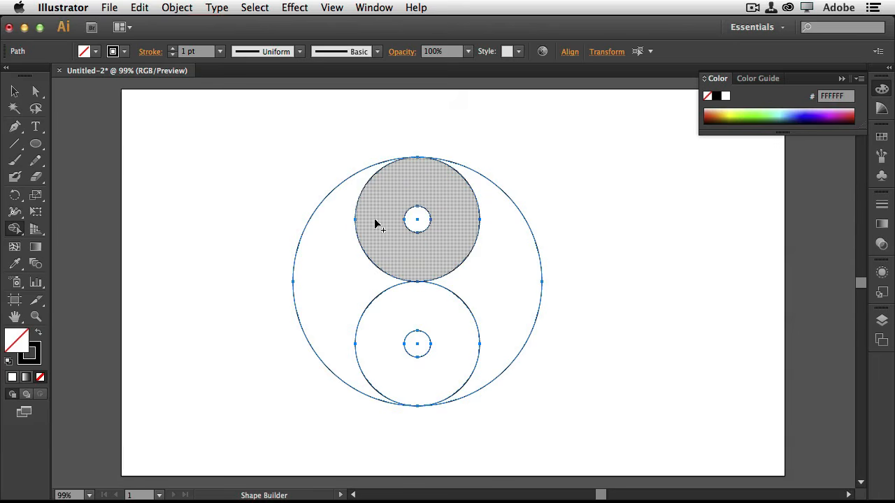
pyautogui.moveTo(375, 222); pyautogui.dragTo(340, 253)
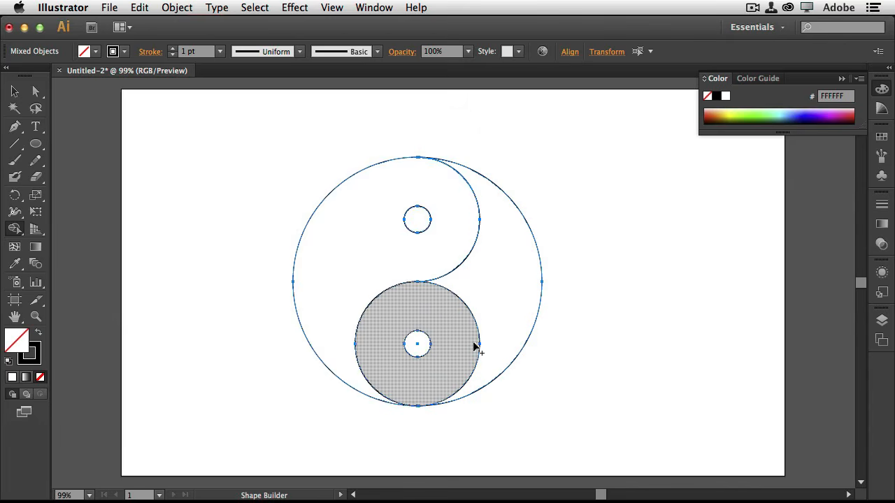
pyautogui.moveTo(462, 346)
pyautogui.mouseDown()
pyautogui.moveTo(494, 335)
pyautogui.moveTo(496, 322)
pyautogui.mouseUp()
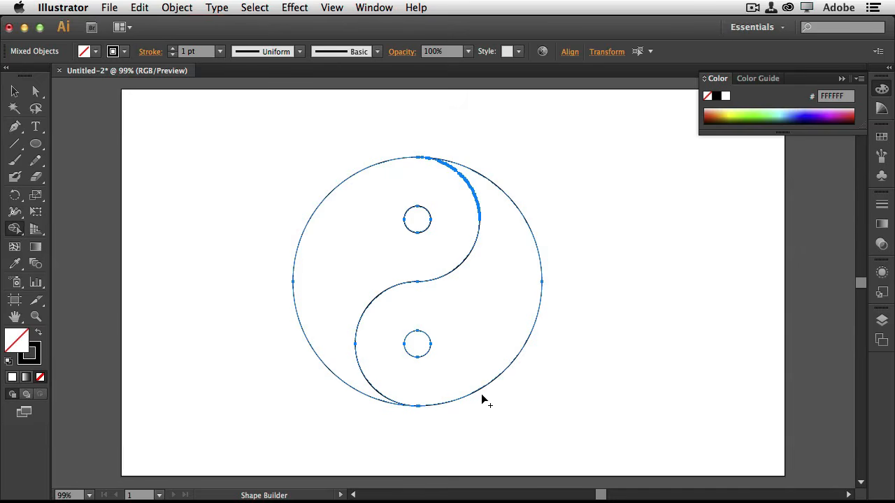
pyautogui.click(14, 92)
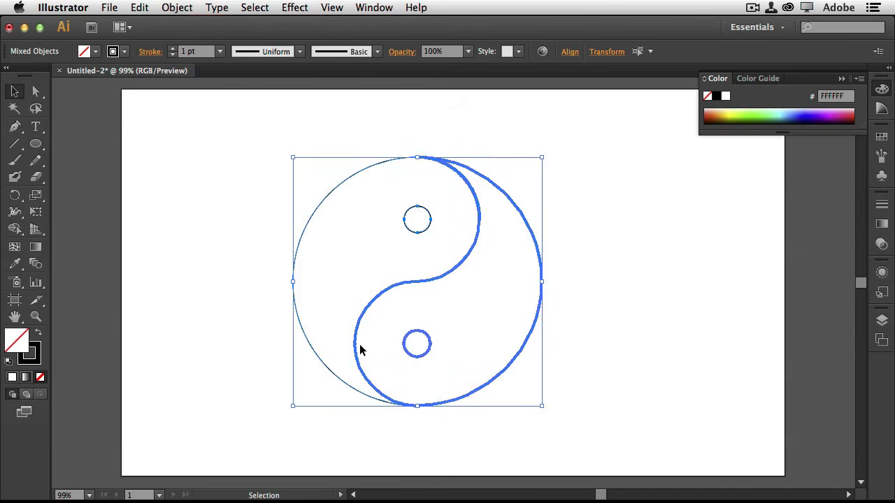
pyautogui.click(38, 335)
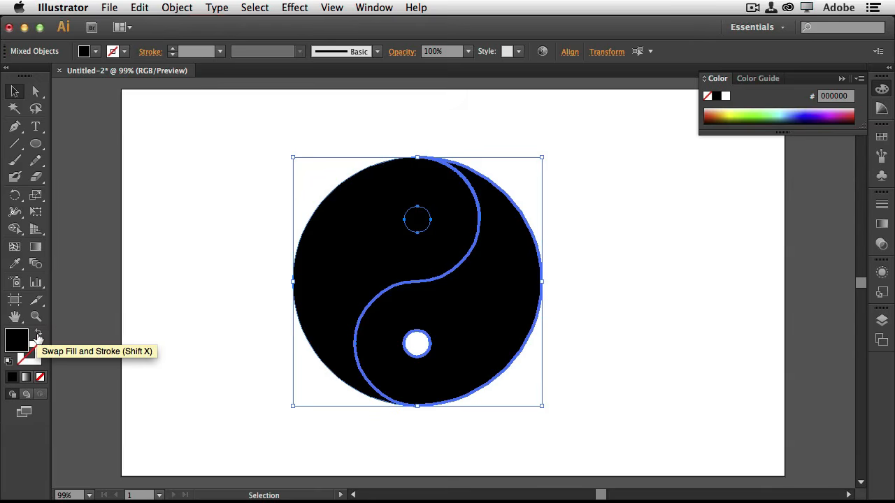
pyautogui.click(38, 336)
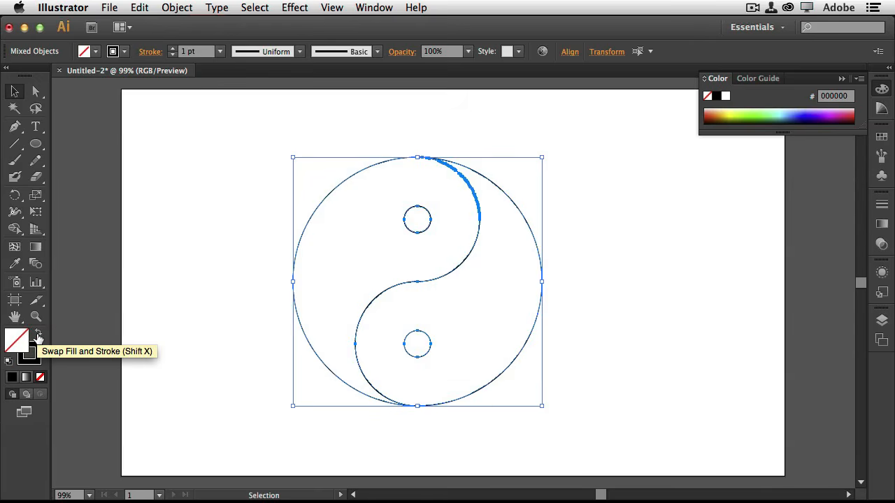
pyautogui.click(593, 309)
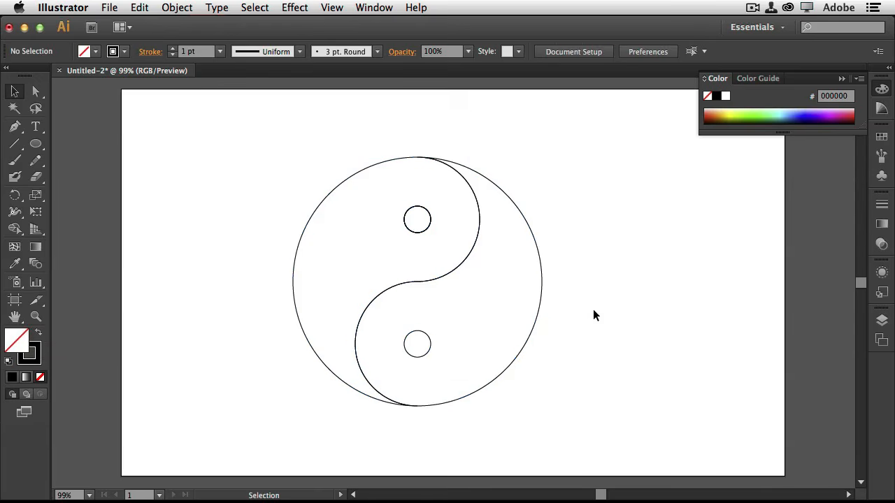
# - Swap fill and stroke on the right half of the yin-yang and on the small upper circle so both are filled black
pyautogui.click(466, 265)
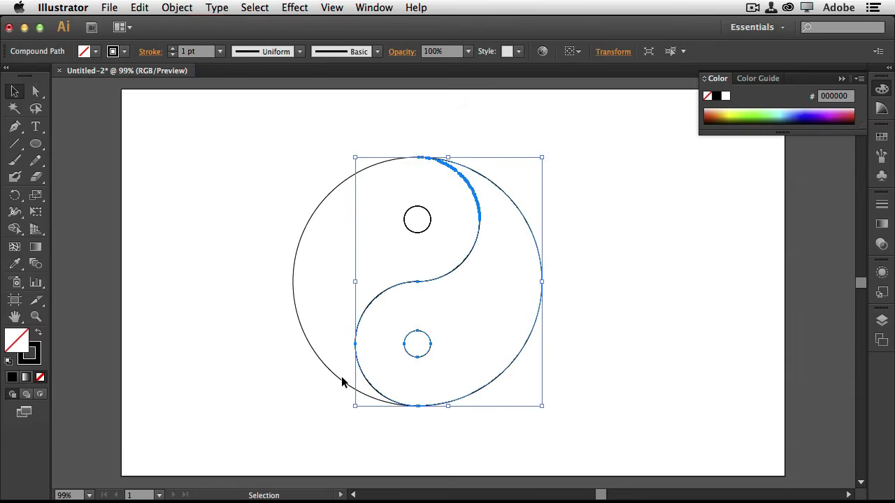
pyautogui.click(37, 336)
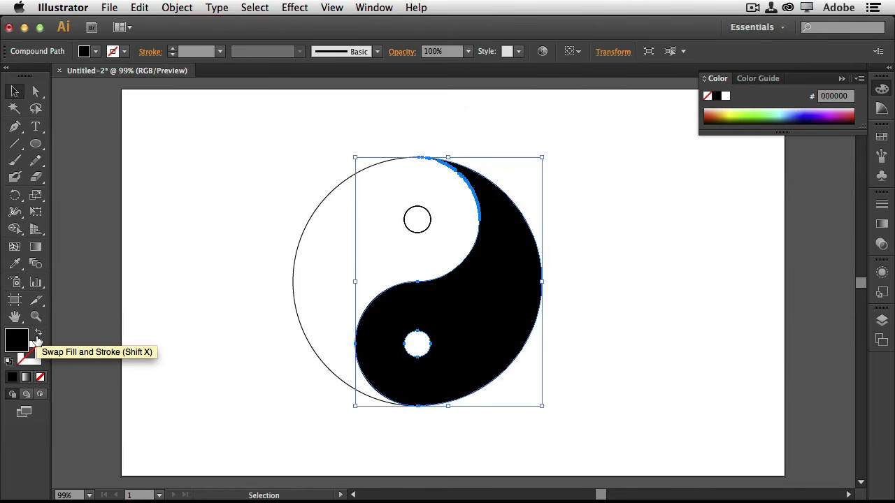
pyautogui.click(429, 227)
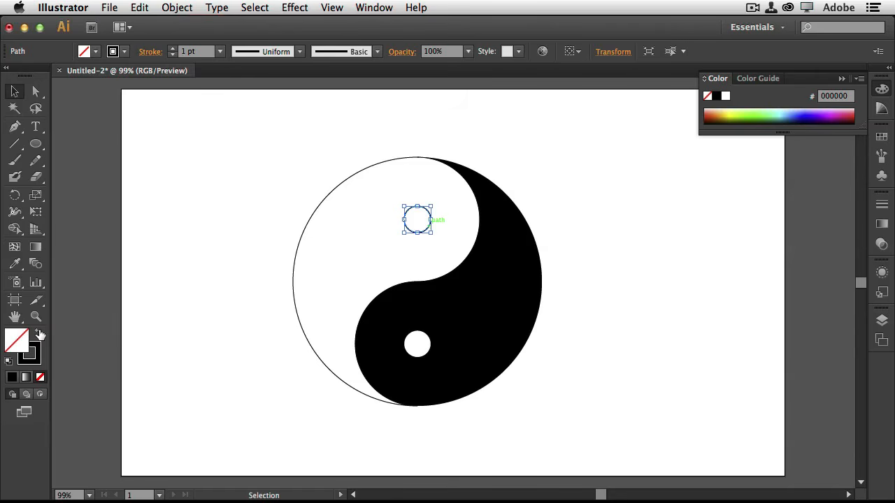
pyautogui.click(38, 334)
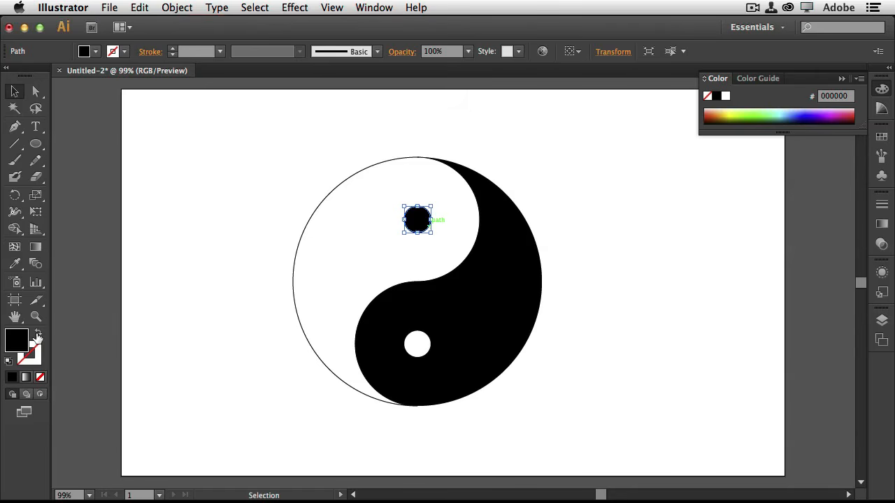
pyautogui.click(596, 290)
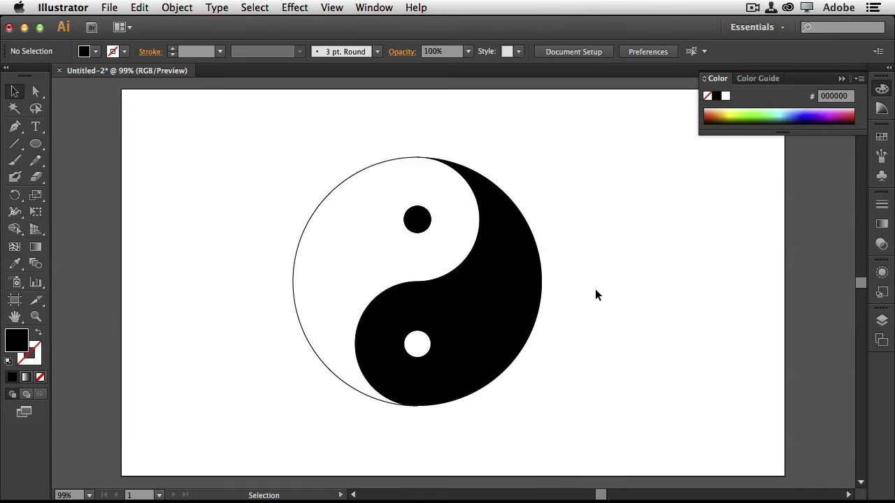
# - Draw a black rectangle to the right of the yin-yang and a black ellipse overlapping the rectangle's lower edge
pyautogui.click(35, 144)
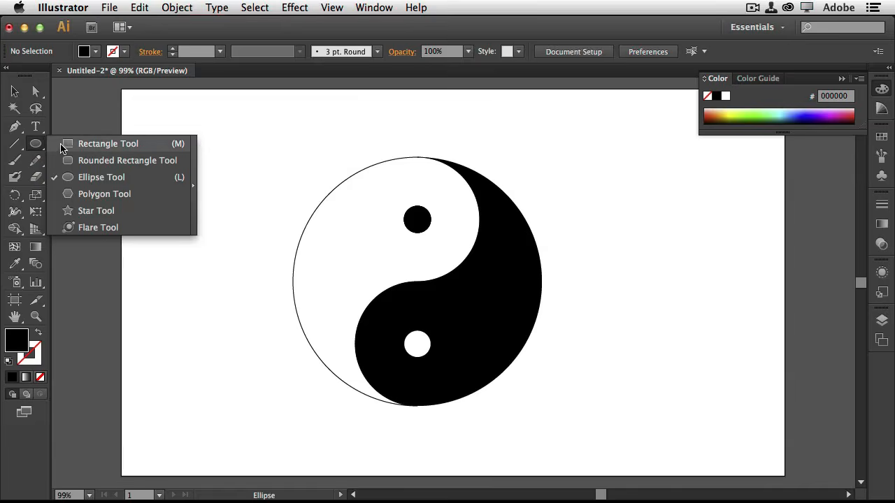
pyautogui.click(63, 147)
pyautogui.moveTo(599, 203); pyautogui.dragTo(752, 291)
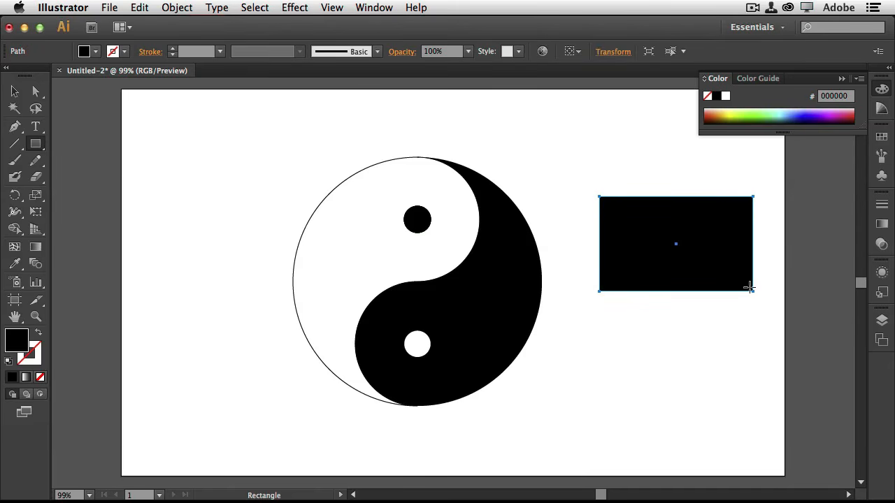
pyautogui.click(36, 144)
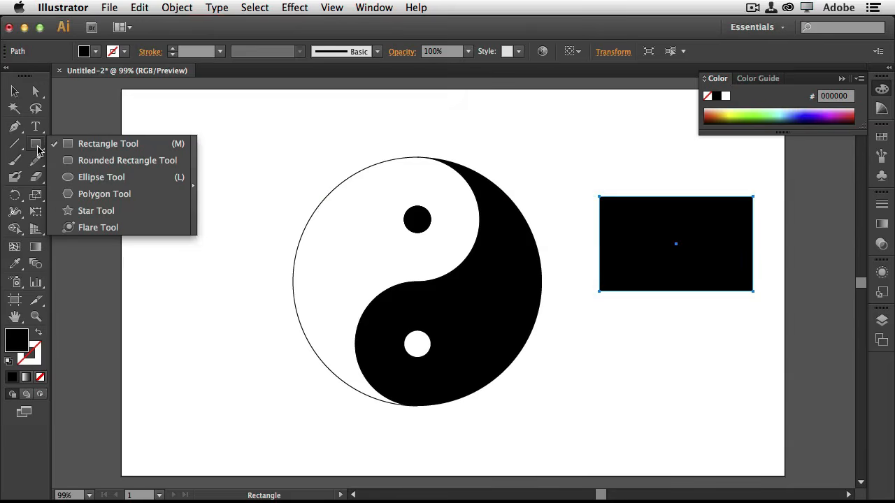
pyautogui.click(71, 179)
pyautogui.moveTo(639, 274); pyautogui.dragTo(719, 364)
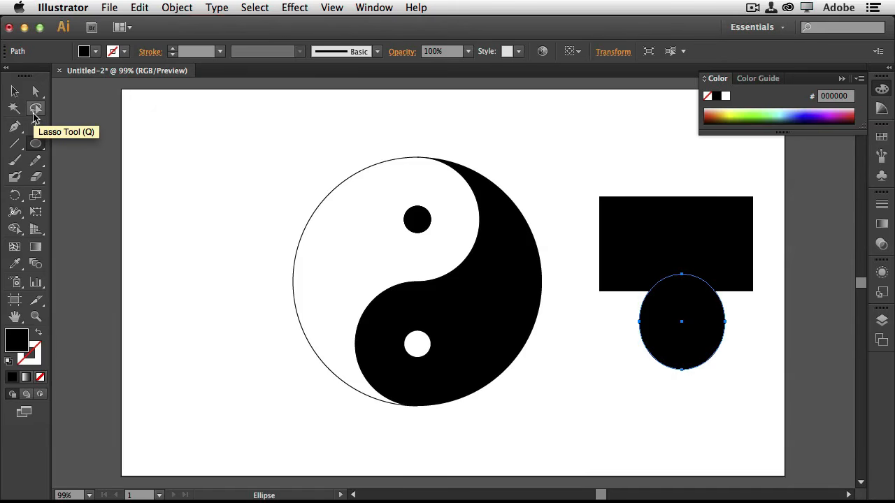
# - Select the black rectangle and ellipse and merge them into one shape with the Shape Builder tool
pyautogui.click(15, 91)
pyautogui.moveTo(576, 173); pyautogui.dragTo(745, 388)
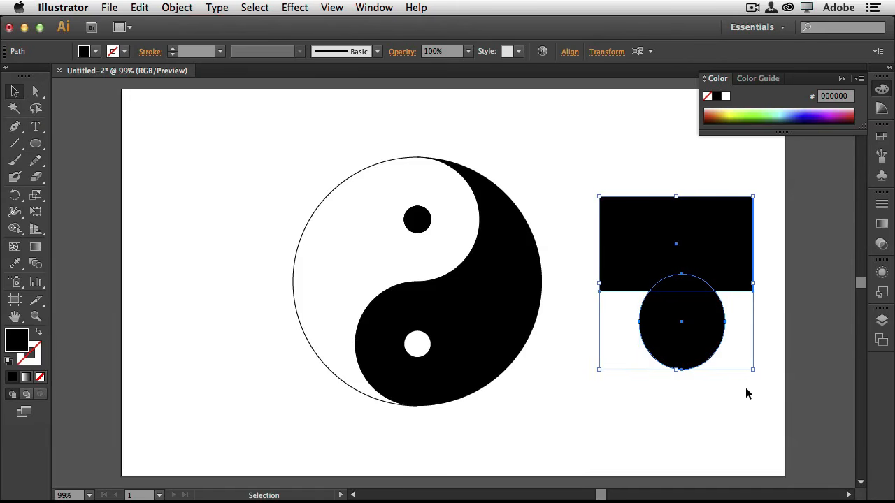
pyautogui.click(15, 212)
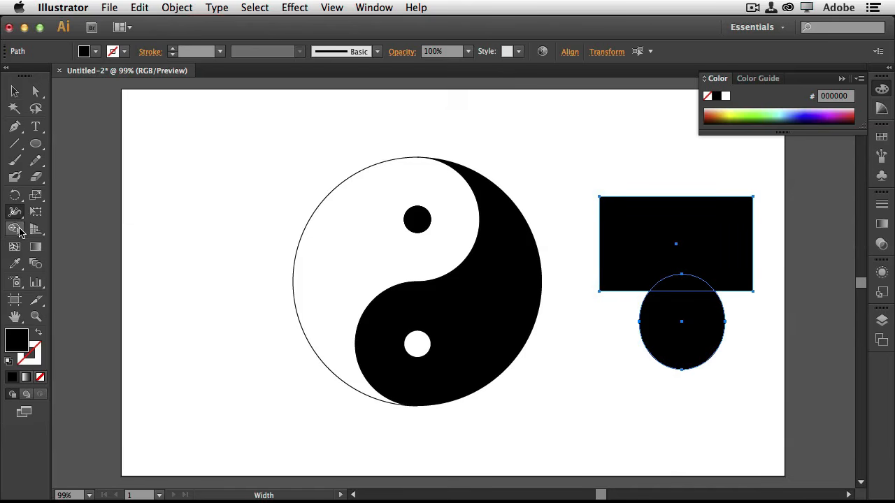
pyautogui.click(18, 231)
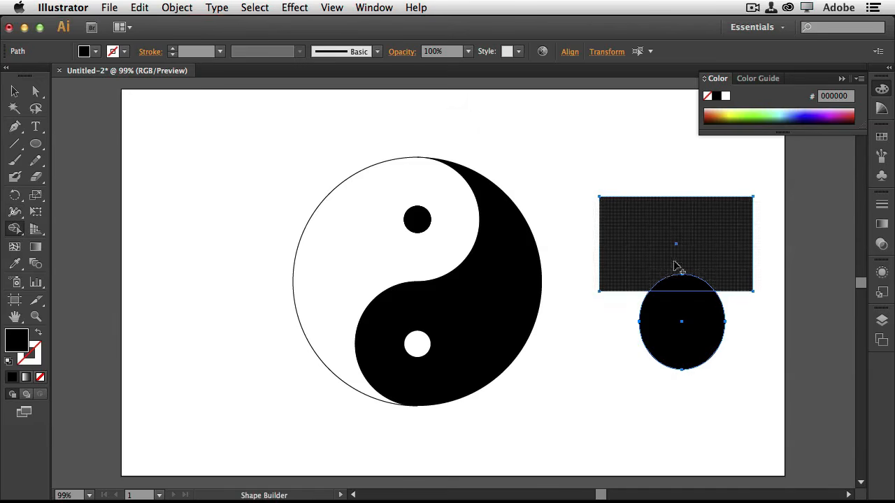
pyautogui.moveTo(670, 316)
pyautogui.mouseDown()
pyautogui.moveTo(709, 254)
pyautogui.moveTo(701, 248)
pyautogui.mouseUp()
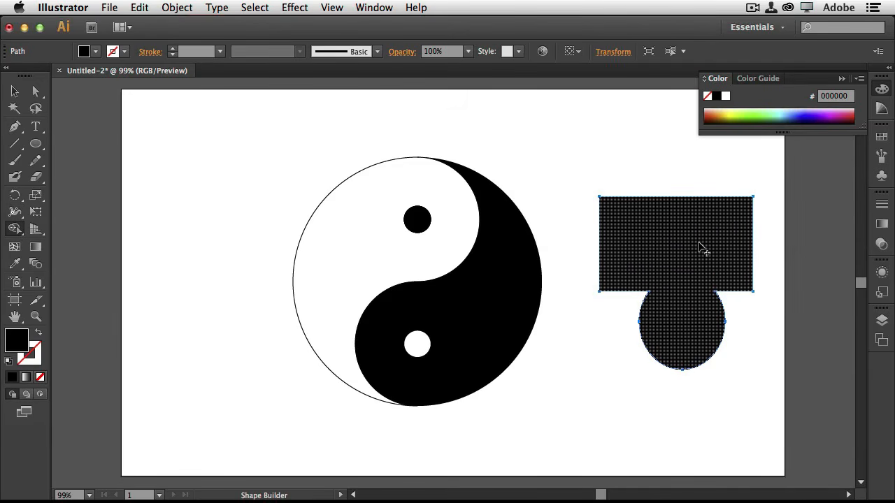
pyautogui.click(15, 91)
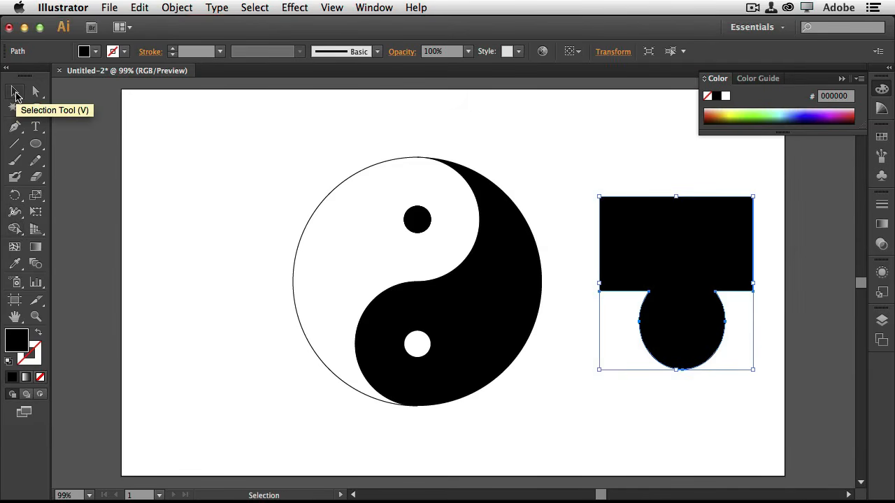
# - Reduce the merged shape's height slightly from its top edge, deselect it and choose the Direct Selection tool
pyautogui.click(691, 412)
pyautogui.click(696, 219)
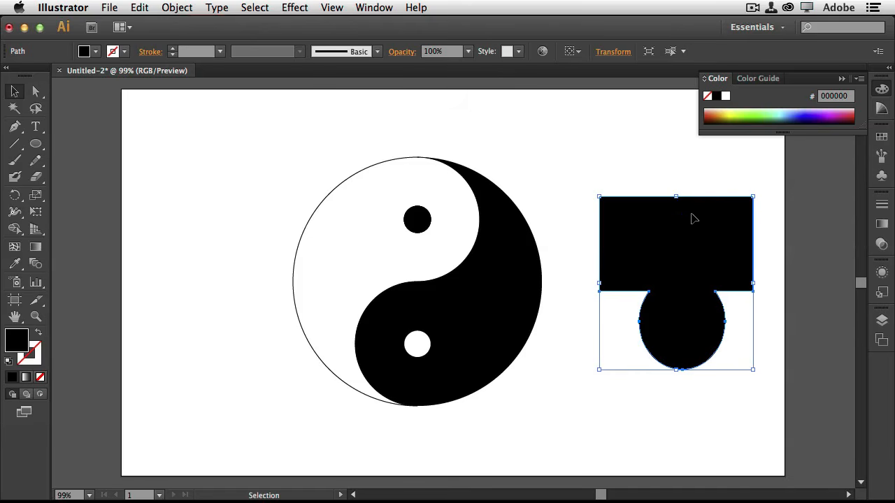
pyautogui.moveTo(676, 196)
pyautogui.mouseDown()
pyautogui.moveTo(676, 246)
pyautogui.moveTo(683, 241)
pyautogui.moveTo(680, 204)
pyautogui.mouseUp()
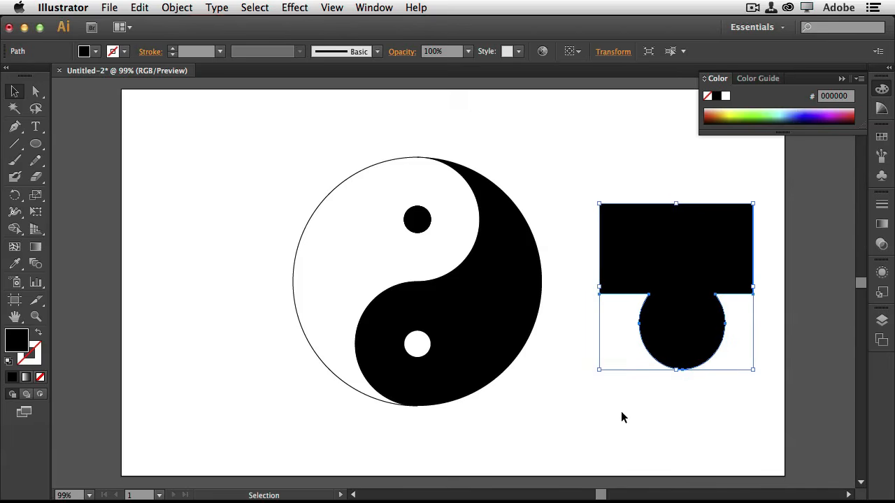
pyautogui.click(623, 414)
pyautogui.click(36, 91)
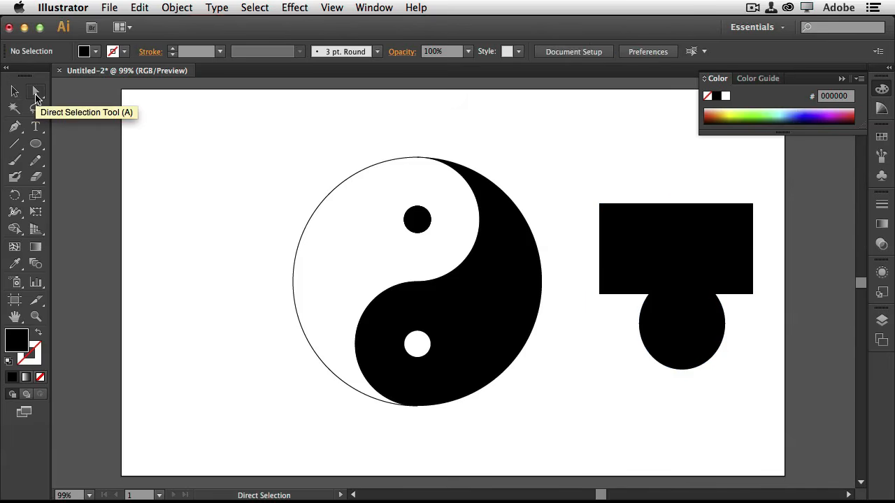
# - Lower the top edge of the merged black shape to make its bar thinner, and rotate the whole shape a quarter turn counterclockwise
pyautogui.click(688, 208)
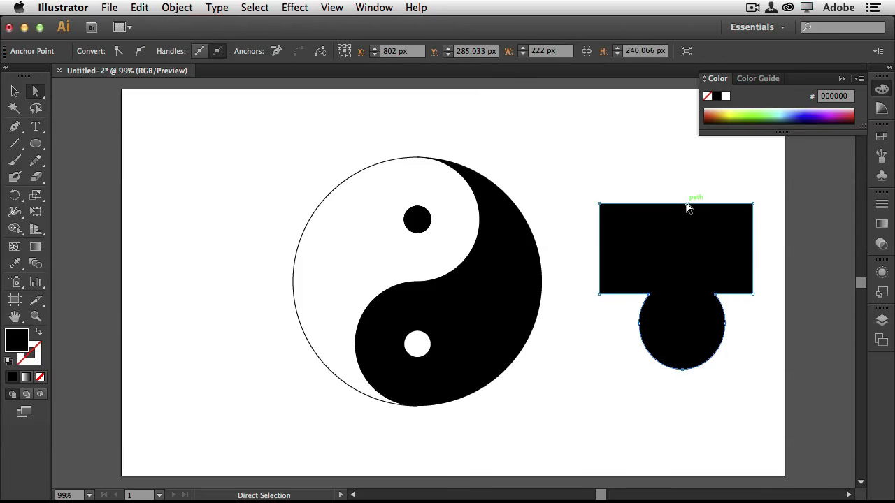
pyautogui.moveTo(689, 208); pyautogui.dragTo(686, 249)
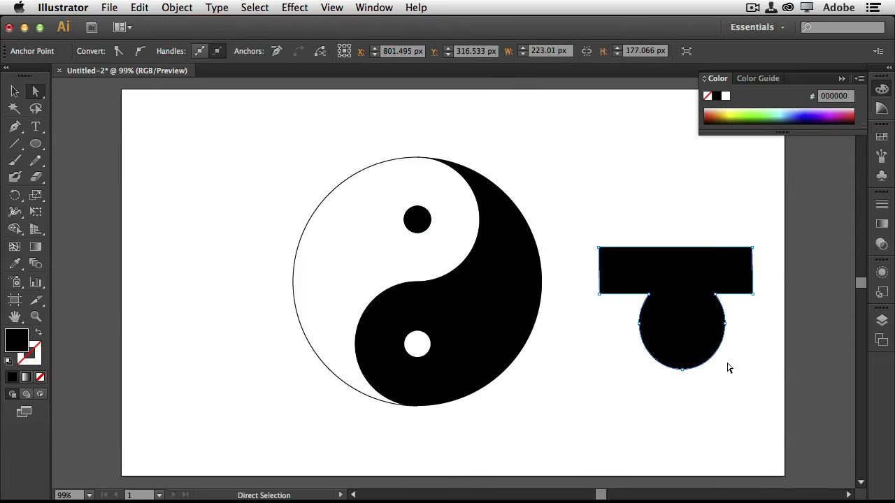
pyautogui.click(14, 93)
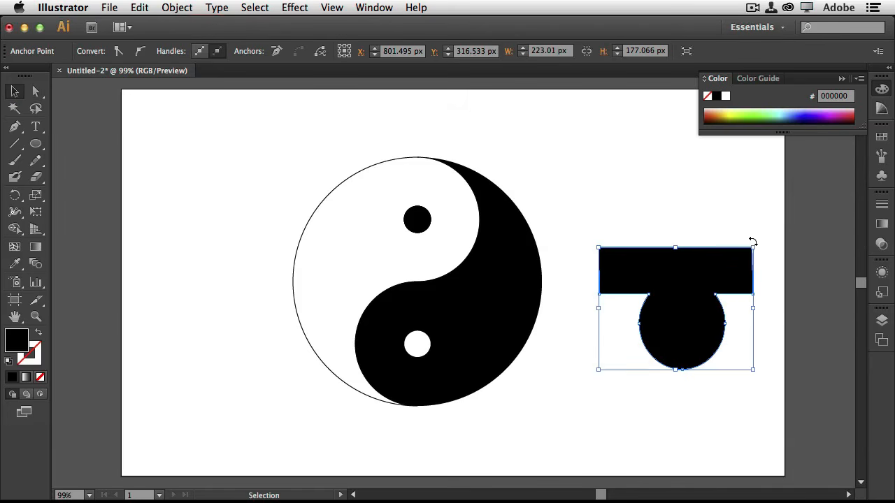
pyautogui.moveTo(757, 247); pyautogui.dragTo(633, 256)
pyautogui.click(696, 423)
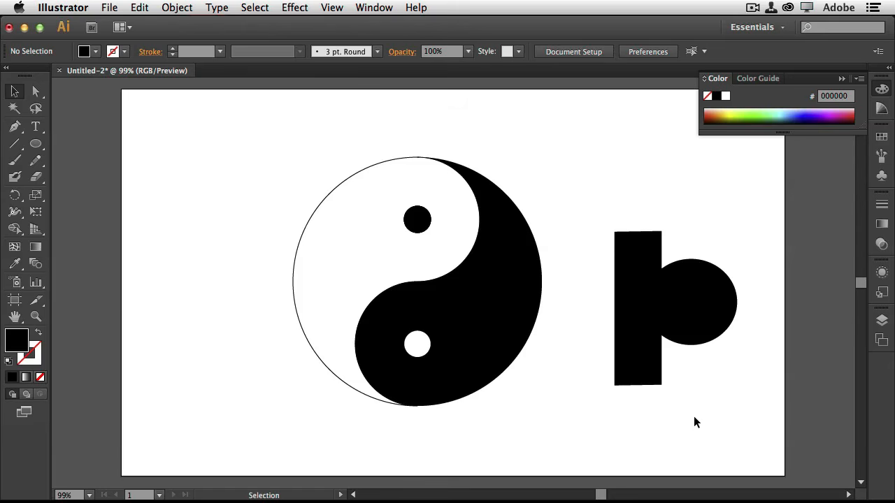
# - Select the rotated shape and try several spectrum colors as its fill, ending with purple E83FFF
pyautogui.click(692, 305)
pyautogui.click(764, 112)
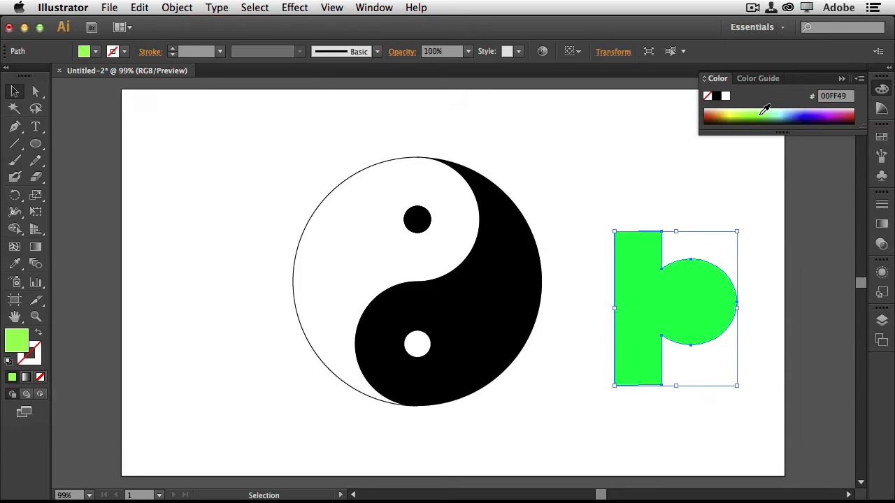
pyautogui.click(799, 112)
pyautogui.click(819, 112)
pyautogui.click(827, 112)
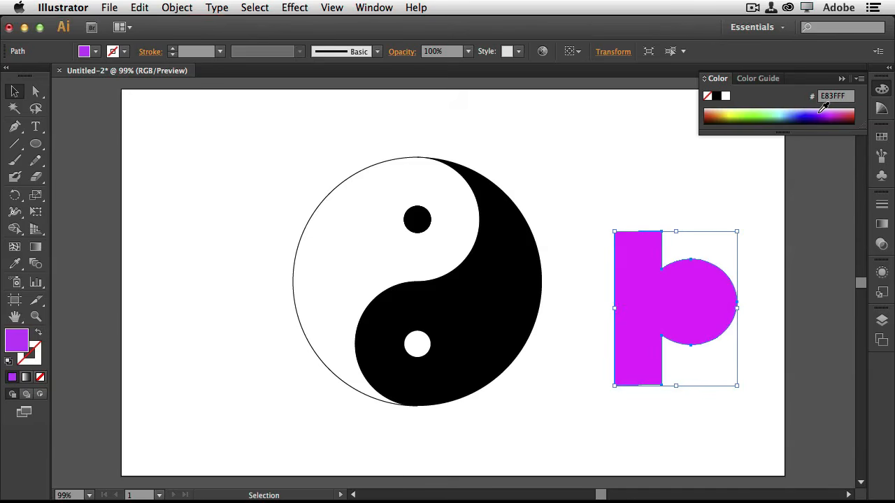
# - Reshape the purple shape by moving individual anchor points around the upper notch and the curve's top, and delete all artwork including the yin-yang
pyautogui.click(35, 91)
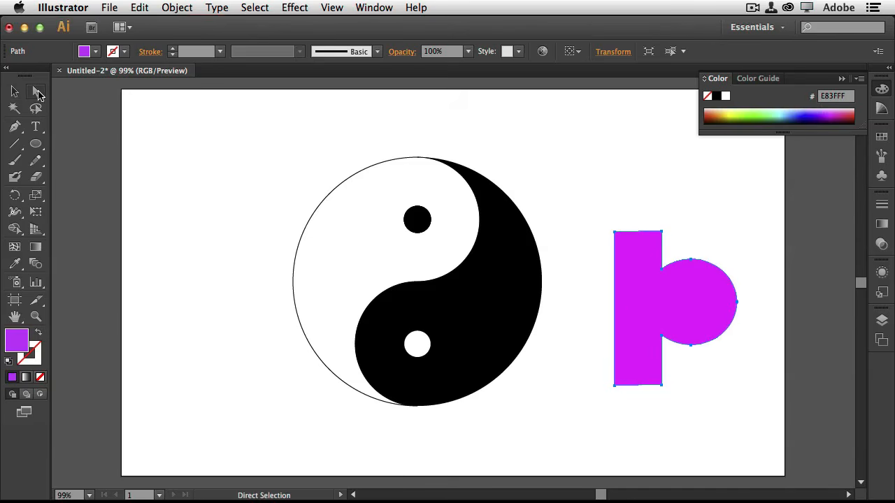
pyautogui.click(680, 225)
pyautogui.moveTo(663, 272); pyautogui.dragTo(662, 292)
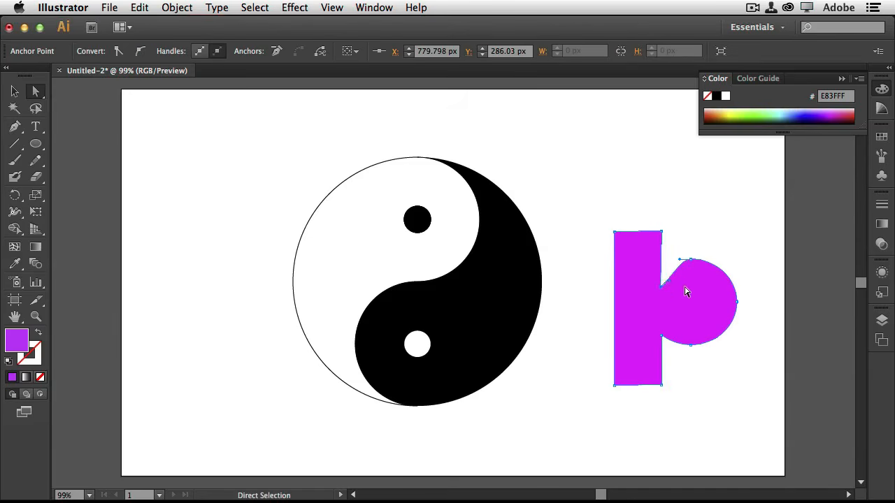
pyautogui.moveTo(690, 264); pyautogui.dragTo(697, 272)
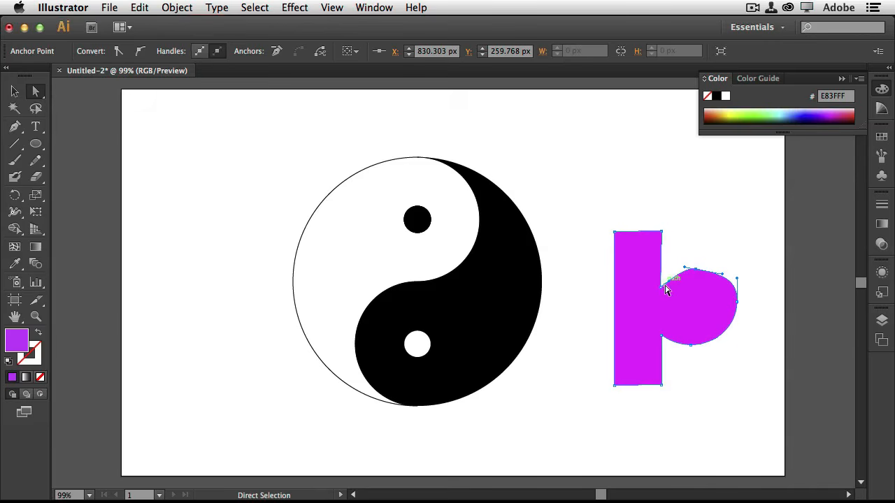
pyautogui.moveTo(666, 290); pyautogui.dragTo(704, 262)
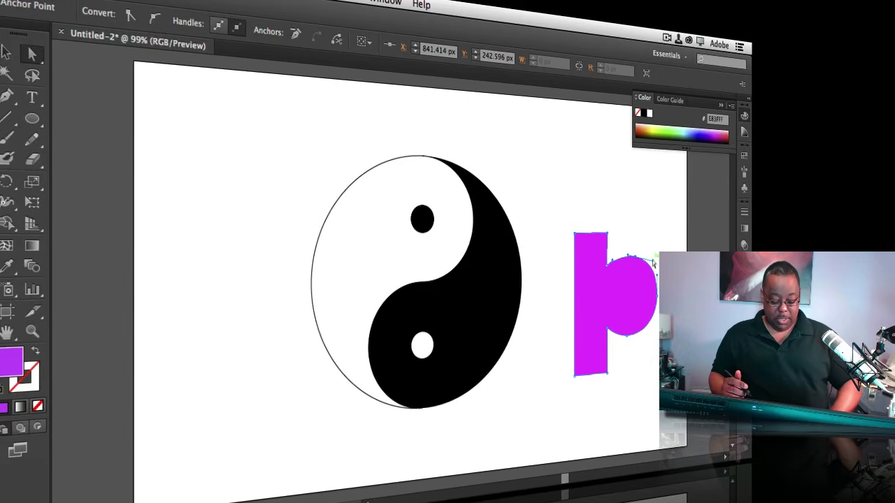
pyautogui.press('super+a')
pyautogui.press('Delete')
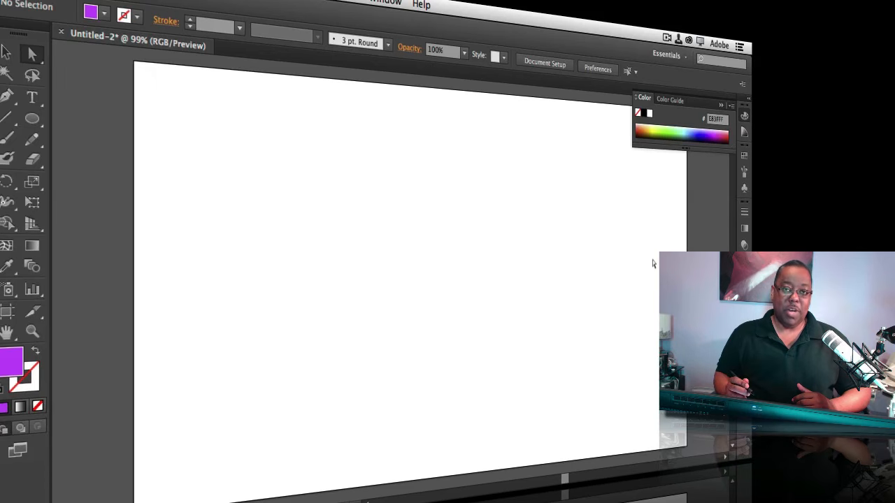
# - Start a Pen tool path with a straight vertical segment, and swap fill and stroke so it has a purple outline and no fill
pyautogui.click(8, 100)
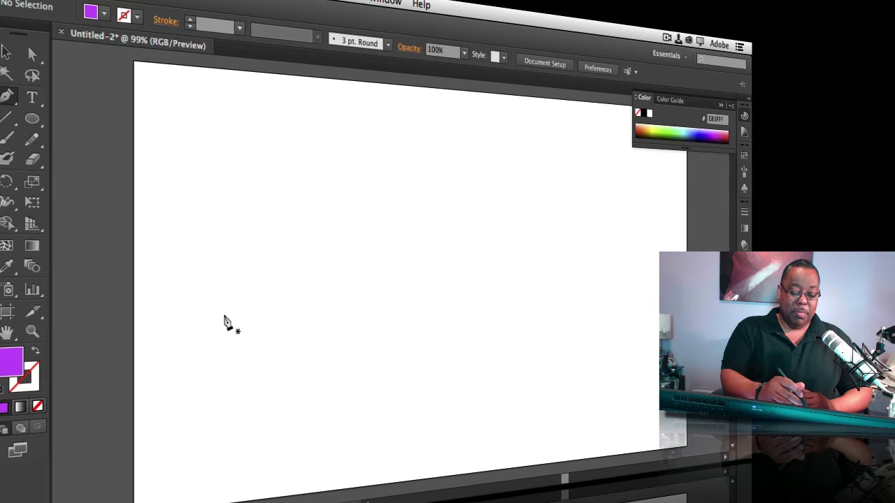
pyautogui.click(249, 379)
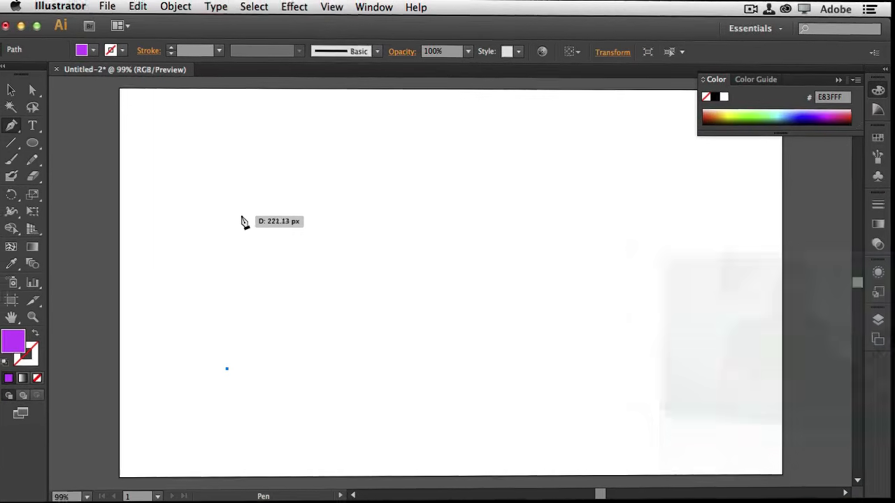
pyautogui.keyDown('shift'); pyautogui.click(238, 211); pyautogui.keyUp('shift')
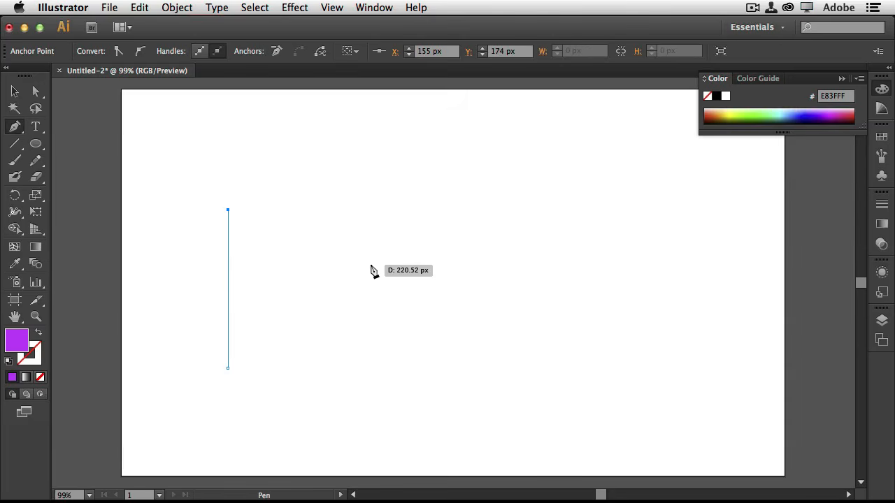
pyautogui.click(38, 334)
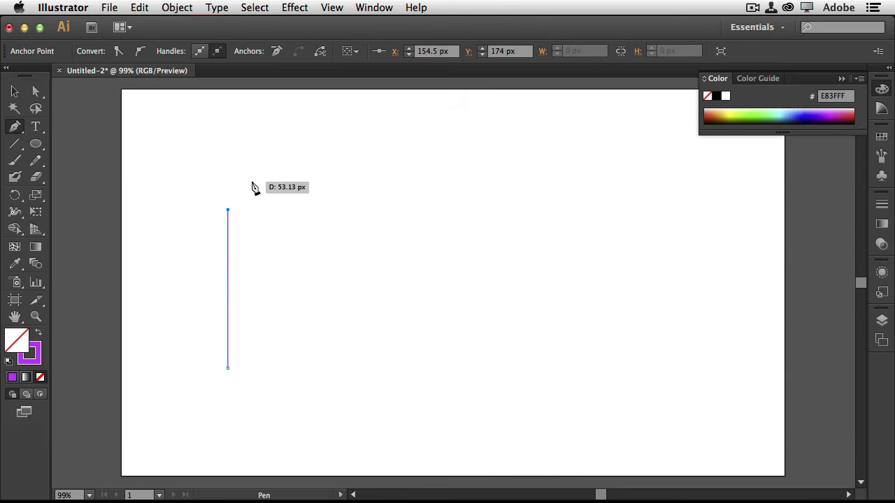
# - Continue the Pen path from the vertical segment's upper end with six smooth curve points forming a wavy line across the artboard
pyautogui.moveTo(325, 159); pyautogui.dragTo(377, 165)
pyautogui.moveTo(439, 224); pyautogui.dragTo(452, 259)
pyautogui.moveTo(532, 310); pyautogui.dragTo(563, 305)
pyautogui.moveTo(632, 223); pyautogui.dragTo(634, 192)
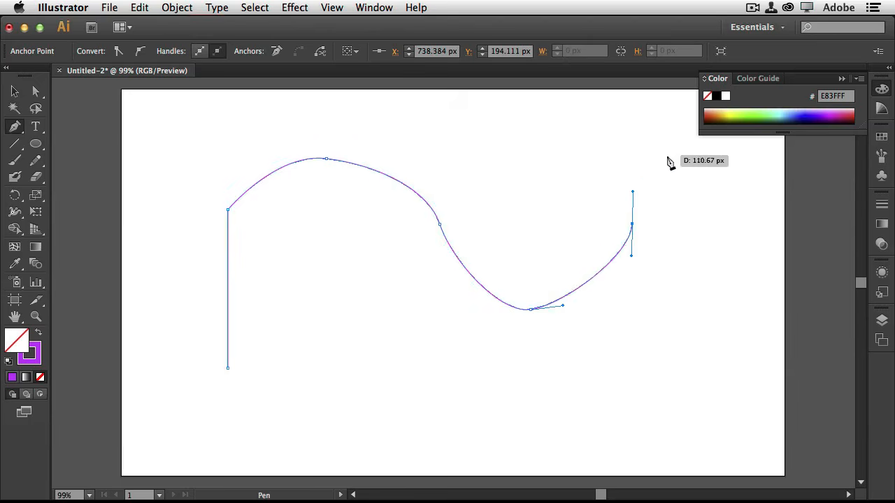
pyautogui.moveTo(671, 161); pyautogui.dragTo(696, 154)
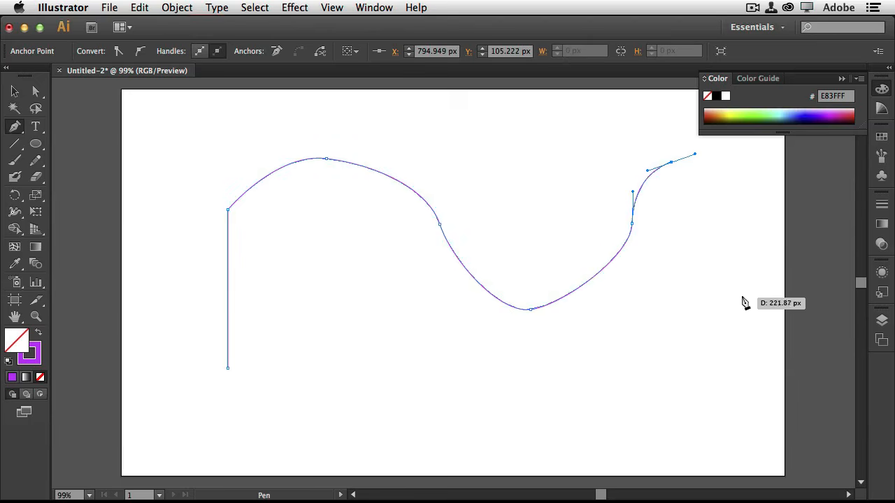
pyautogui.moveTo(743, 295); pyautogui.dragTo(666, 362)
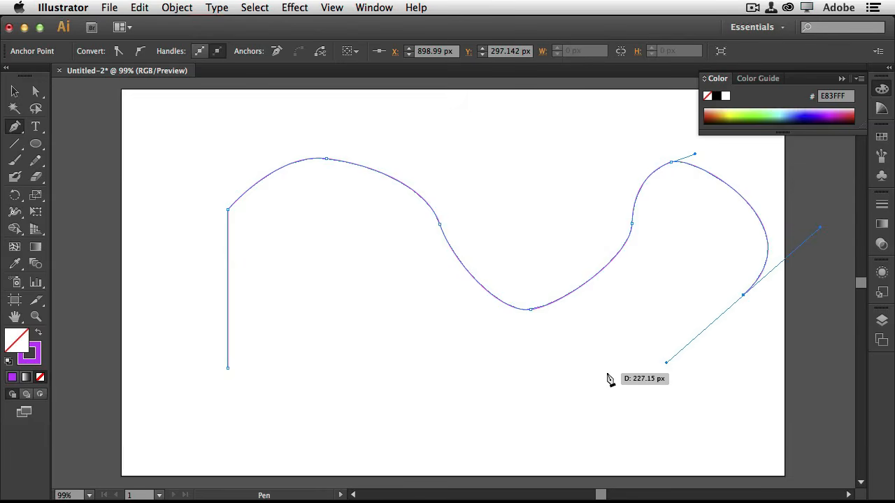
# - Delete the Pen path and reset the colors to the default white fill and black stroke
pyautogui.press('super+a')
pyautogui.press('Delete')
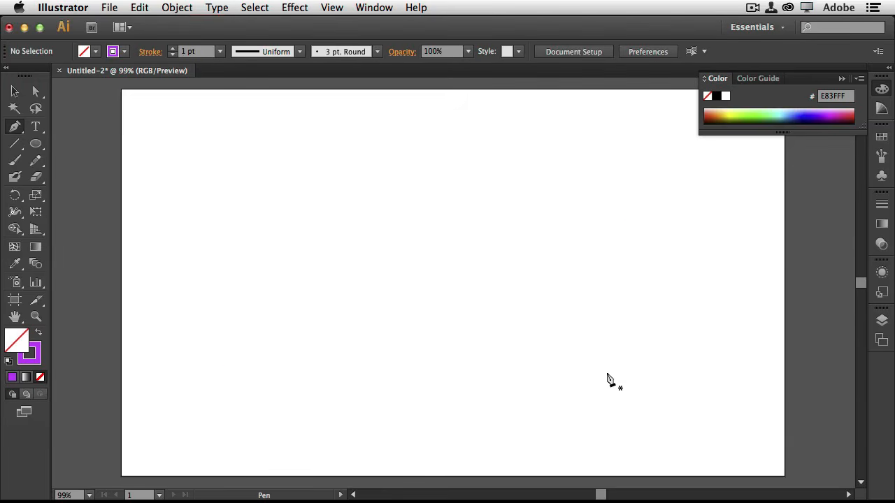
pyautogui.click(8, 360)
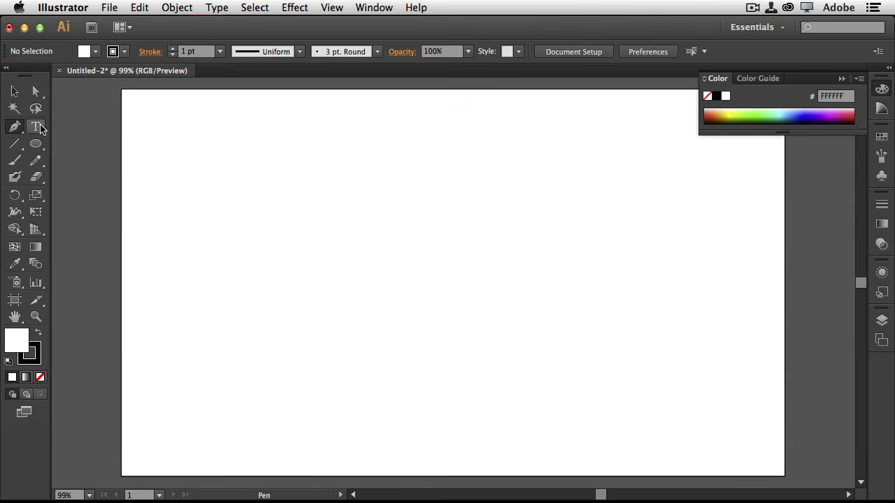
# - Draw four straight lines with the Line Segment tool: two long crossing diagonals, a short one across the upper diagonal, and a separate short diagonal
pyautogui.click(16, 144)
pyautogui.moveTo(204, 427); pyautogui.dragTo(409, 175)
pyautogui.moveTo(382, 443)
pyautogui.mouseDown()
pyautogui.moveTo(357, 422)
pyautogui.moveTo(231, 215)
pyautogui.mouseUp()
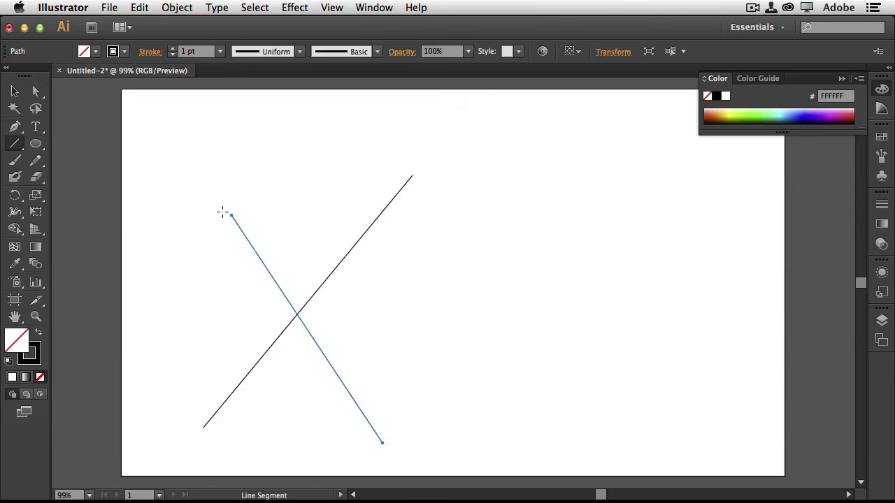
pyautogui.moveTo(307, 238); pyautogui.dragTo(413, 268)
pyautogui.moveTo(531, 323); pyautogui.dragTo(464, 395)
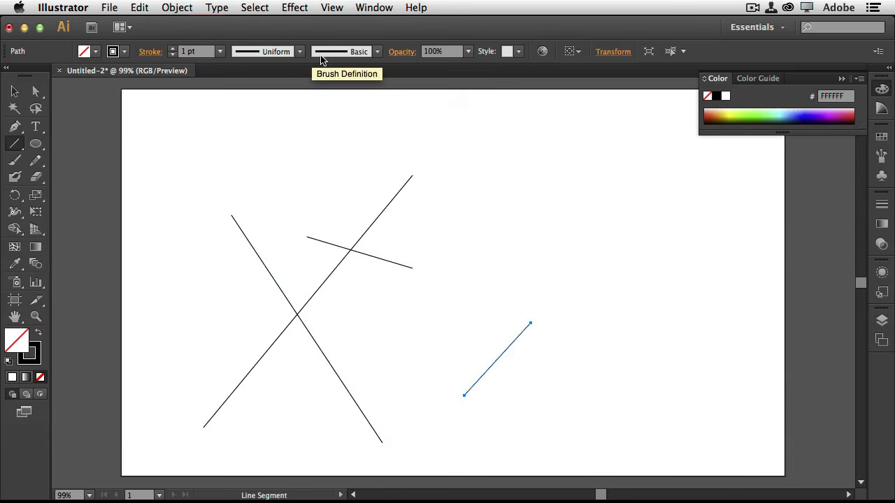
# - Set the separate short line's stroke weight to 7 pt and show the full set of stroke options
pyautogui.click(298, 52)
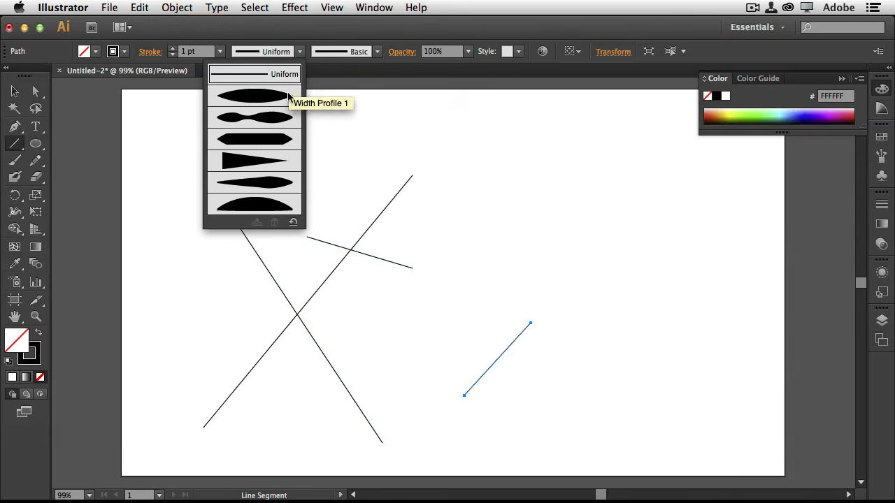
pyautogui.click(220, 51)
pyautogui.click(238, 205)
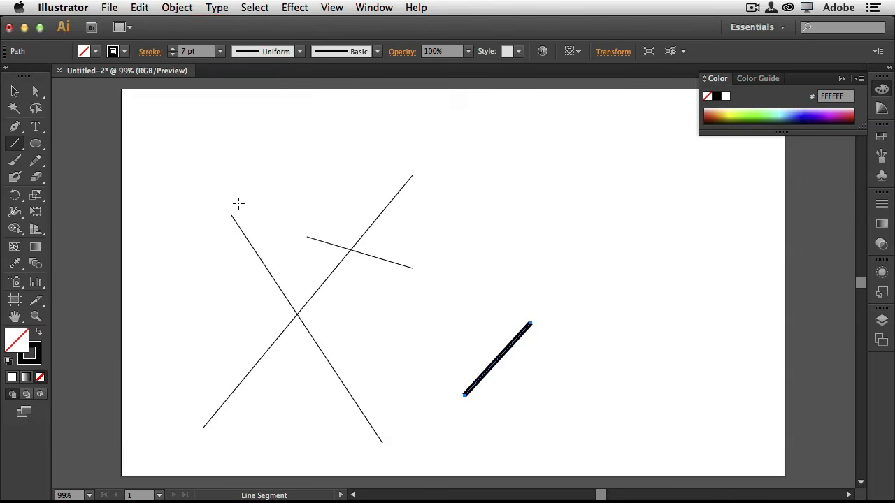
pyautogui.click(882, 204)
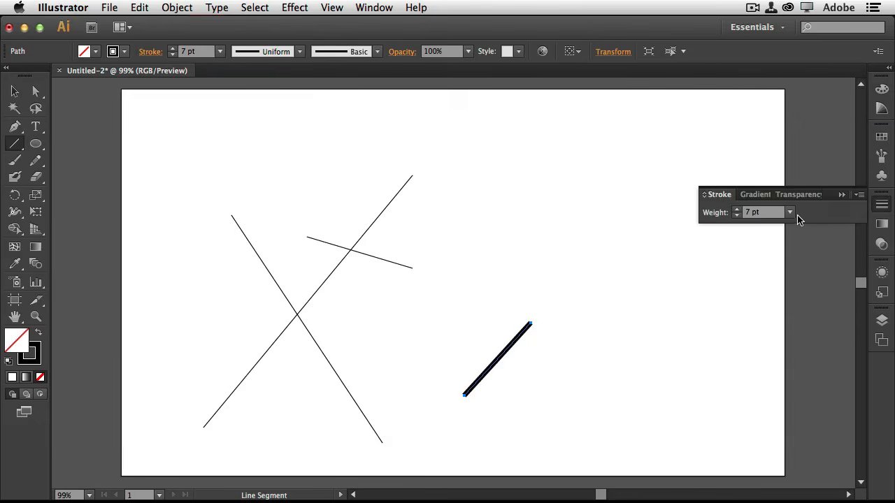
pyautogui.click(859, 199)
pyautogui.click(846, 197)
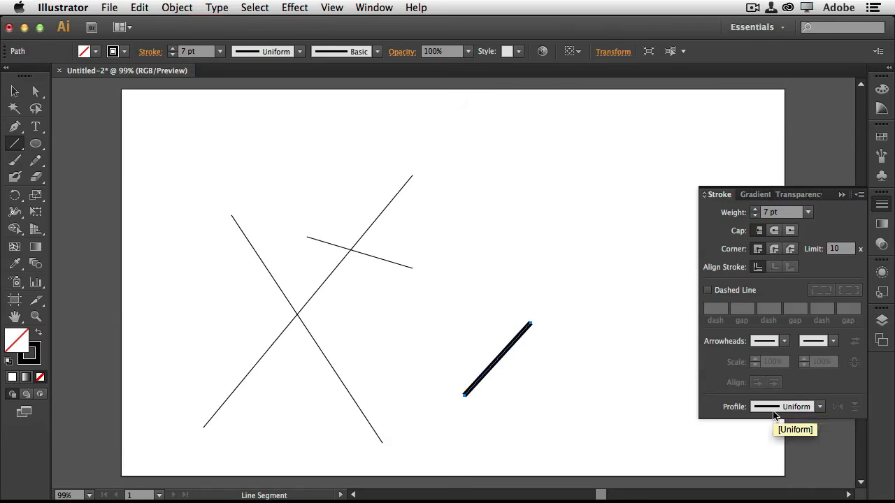
# - Apply the Arrow 8 arrowhead to the start of the 7 pt line and the feathered Arrow 31 to its end
pyautogui.click(786, 342)
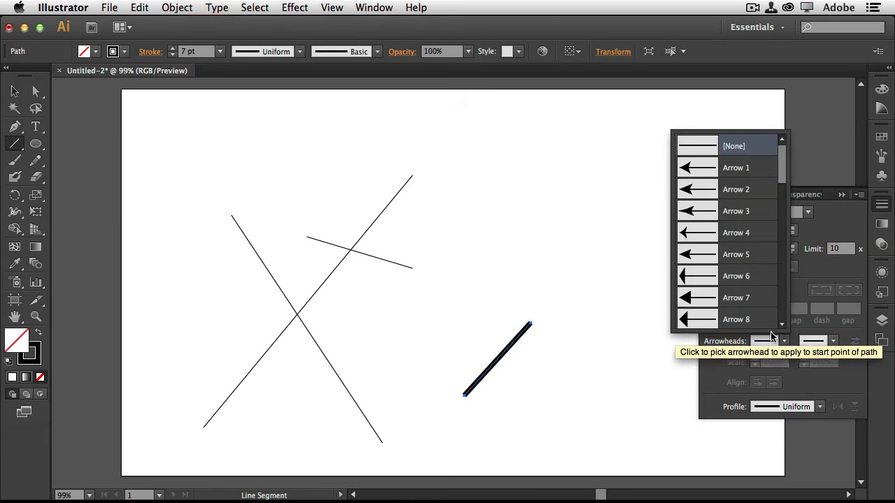
pyautogui.click(737, 318)
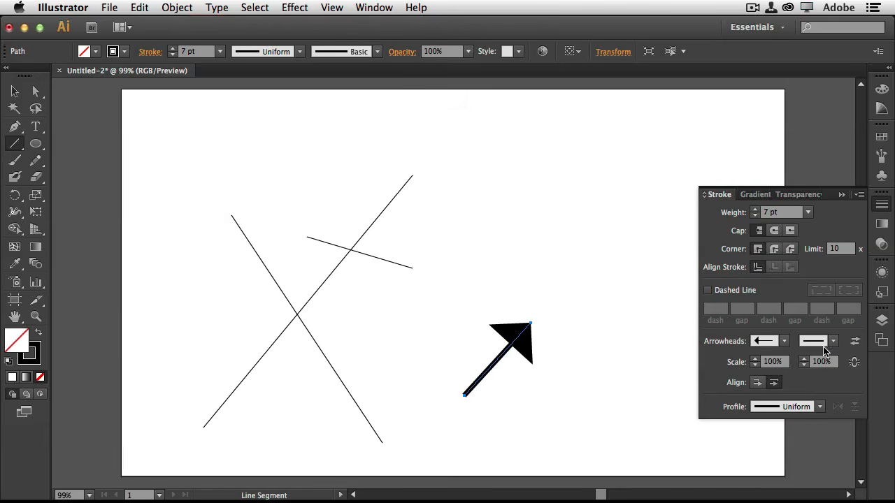
pyautogui.click(832, 342)
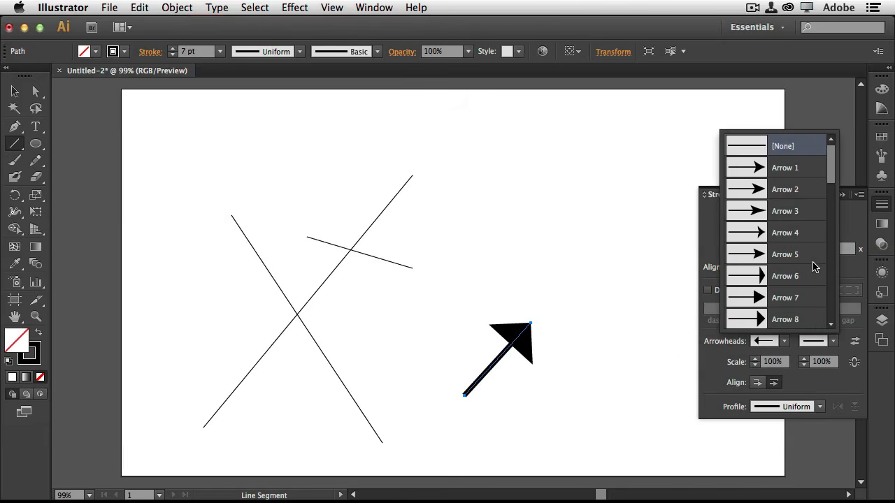
pyautogui.moveTo(832, 186); pyautogui.dragTo(831, 256)
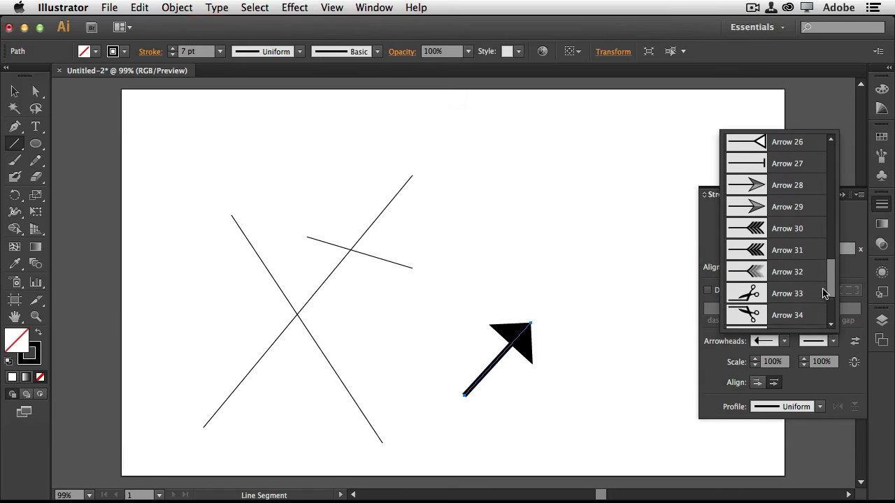
pyautogui.click(769, 253)
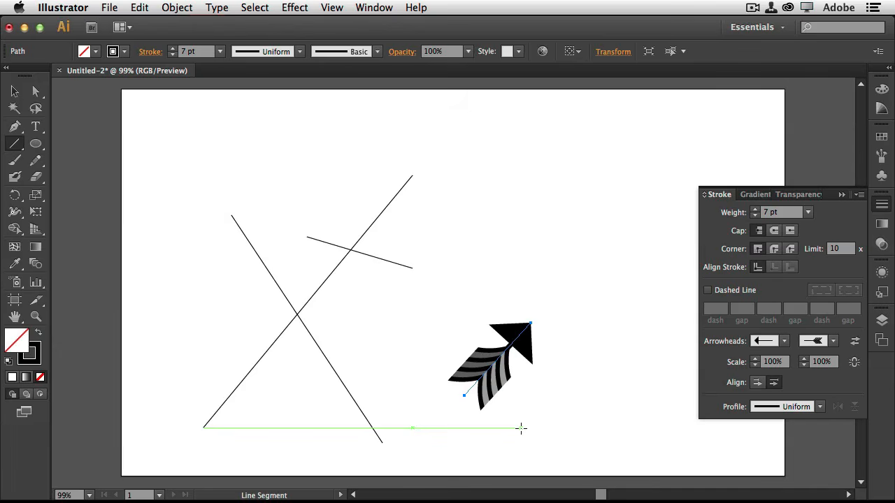
# - Draw a long winding freehand line with the Pencil tool around the arrow, and delete everything on the artboard
pyautogui.click(35, 143)
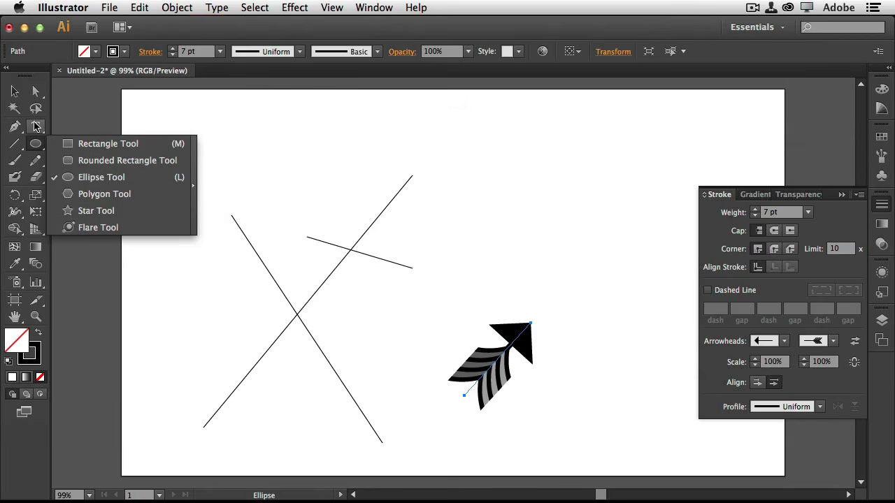
pyautogui.click(36, 160)
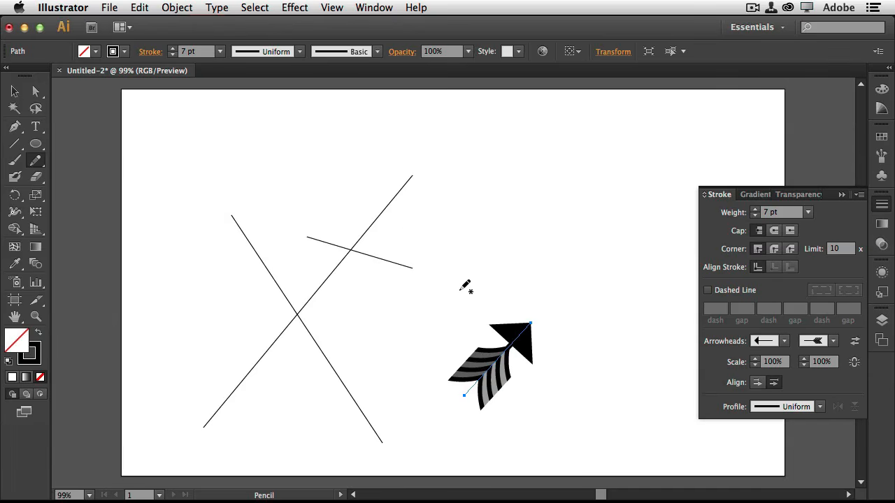
pyautogui.moveTo(436, 314)
pyautogui.mouseDown()
pyautogui.moveTo(439, 283)
pyautogui.moveTo(539, 280)
pyautogui.moveTo(538, 202)
pyautogui.moveTo(591, 161)
pyautogui.moveTo(498, 151)
pyautogui.moveTo(528, 102)
pyautogui.moveTo(651, 148)
pyautogui.moveTo(608, 376)
pyautogui.mouseUp()
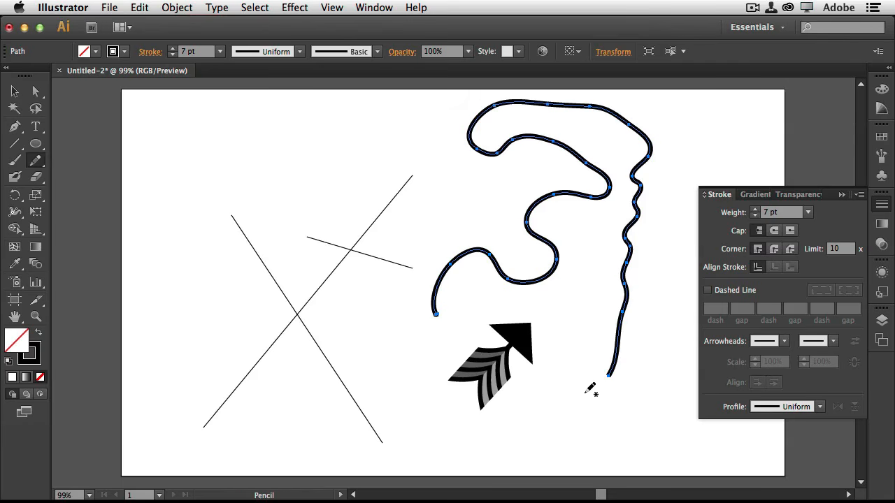
pyautogui.press('super+a')
pyautogui.press('Delete')
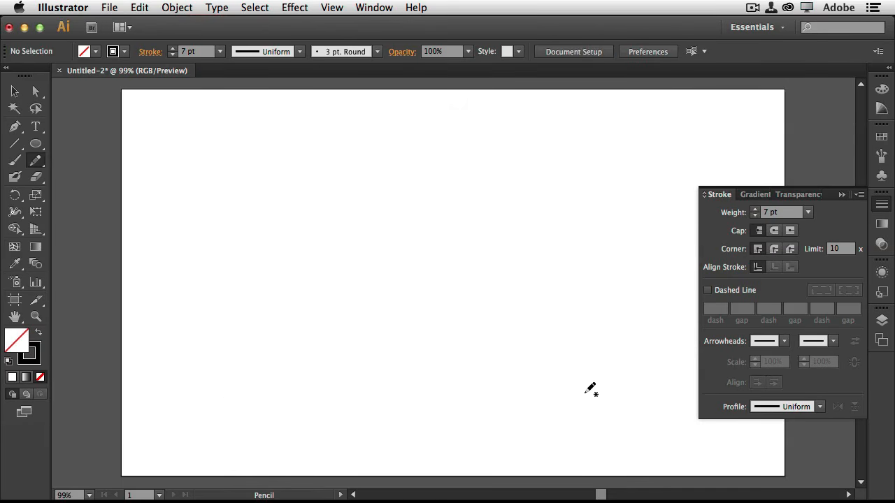
# - Draw three freehand Pencil lines: a large S-curve, a short wiggle beside it, and a wave below, and delete them all
pyautogui.moveTo(299, 406)
pyautogui.mouseDown()
pyautogui.moveTo(372, 310)
pyautogui.moveTo(327, 302)
pyautogui.moveTo(369, 235)
pyautogui.mouseUp()
pyautogui.moveTo(413, 262); pyautogui.dragTo(455, 360)
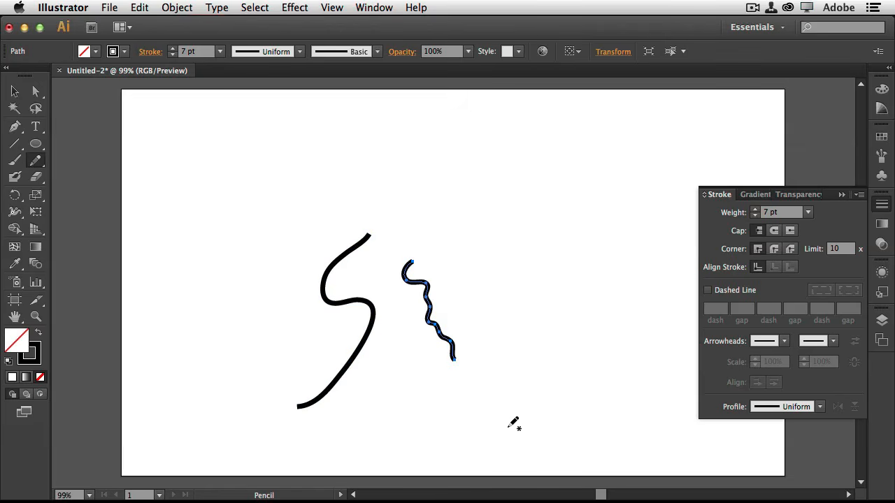
pyautogui.moveTo(414, 441)
pyautogui.mouseDown()
pyautogui.moveTo(548, 426)
pyautogui.moveTo(599, 386)
pyautogui.mouseUp()
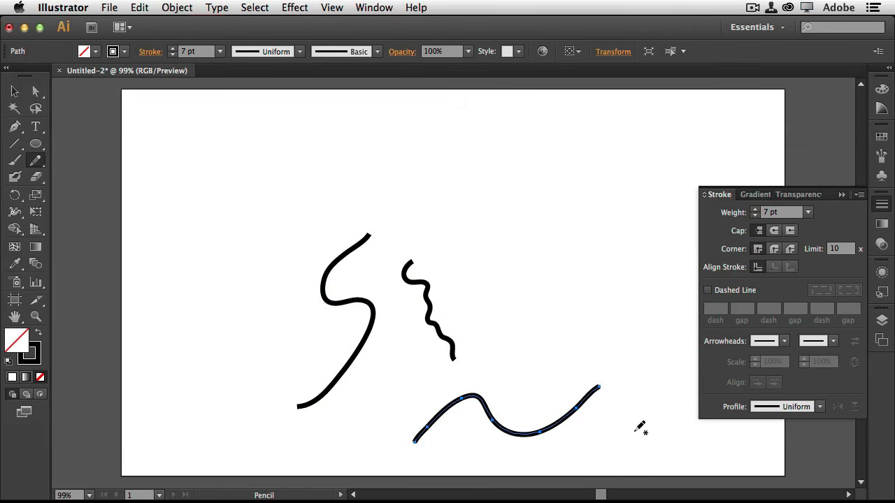
pyautogui.press('super+a')
pyautogui.press('Delete')
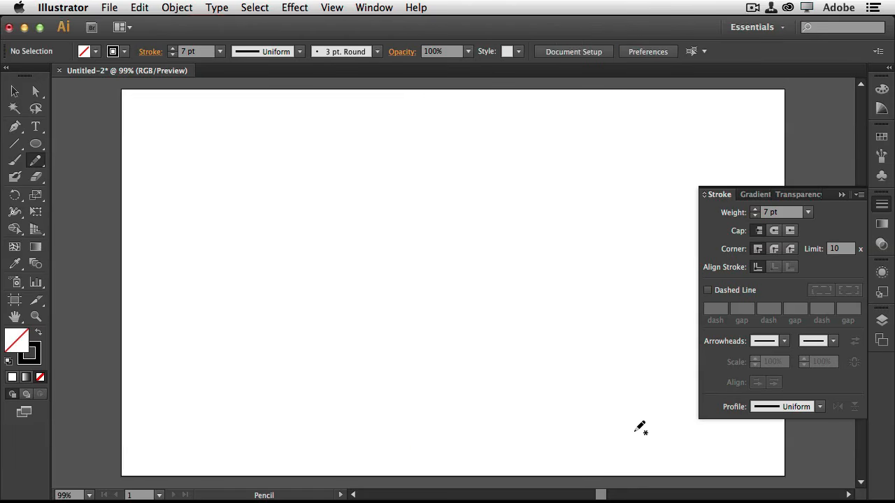
# - Paint a winding Blob Brush stroke rising from the artboard's lower left, and inspect its shape in Outline view before restoring Preview
pyautogui.click(16, 179)
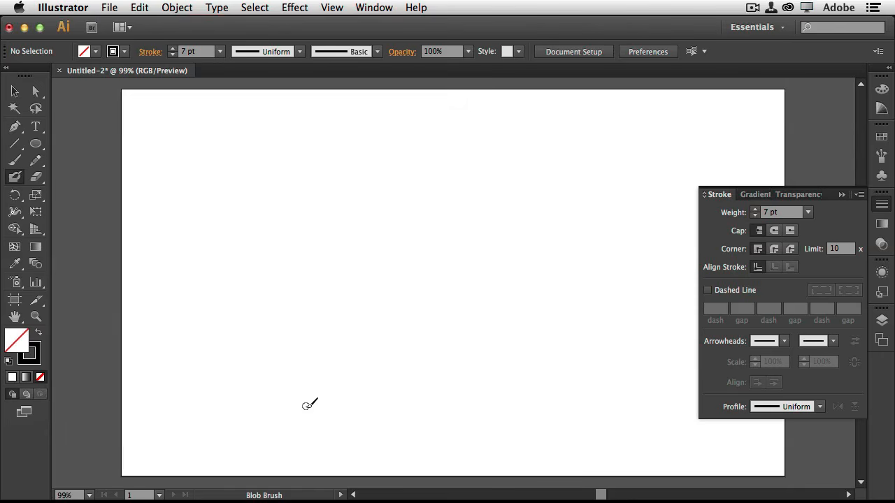
pyautogui.moveTo(280, 430)
pyautogui.mouseDown()
pyautogui.moveTo(310, 398)
pyautogui.moveTo(342, 324)
pyautogui.moveTo(414, 222)
pyautogui.mouseUp()
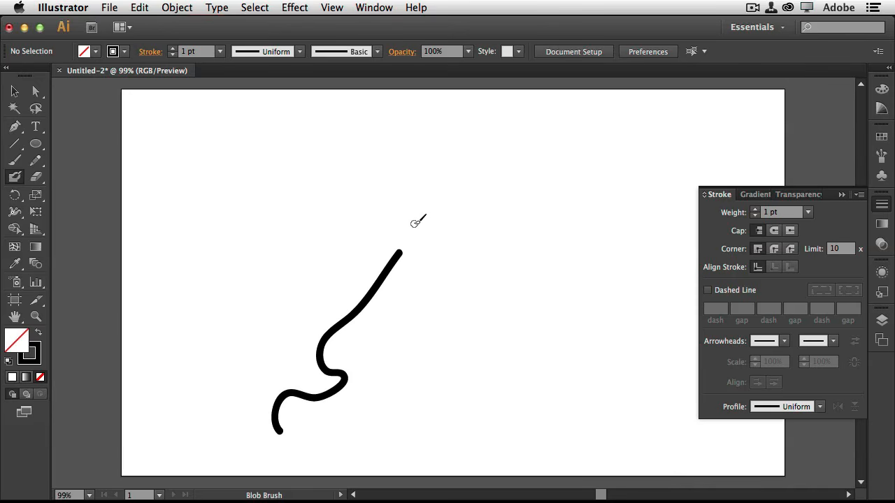
pyautogui.press('super+y')
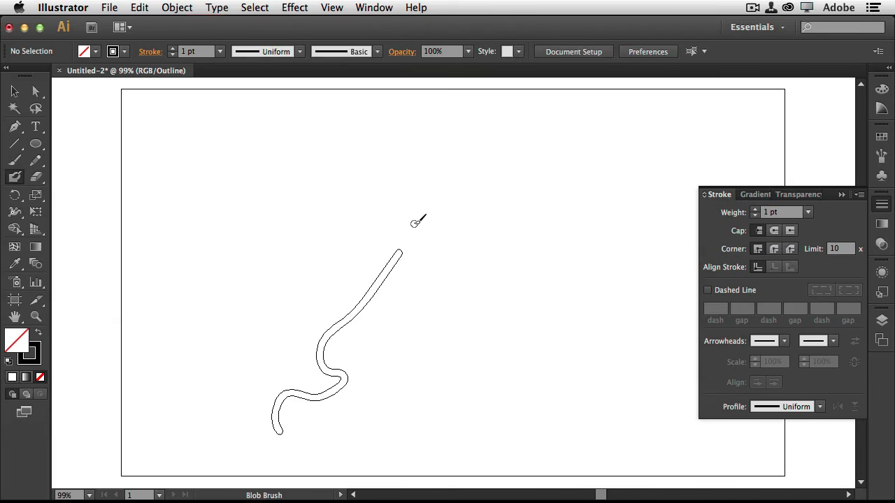
pyautogui.press('super')
pyautogui.press('super+y')
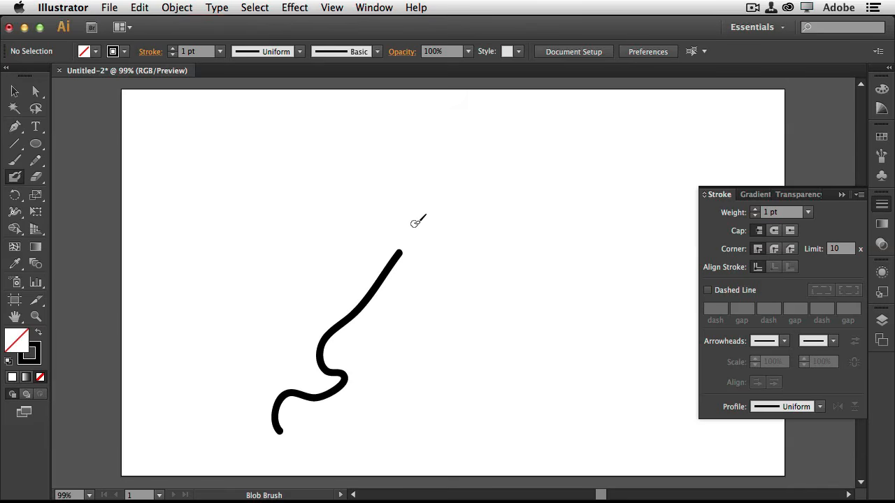
# - Configure the Blob Brush with a 26° angle, 54% roundness and the angle variation set to Random
pyautogui.doubleClick(16, 179)
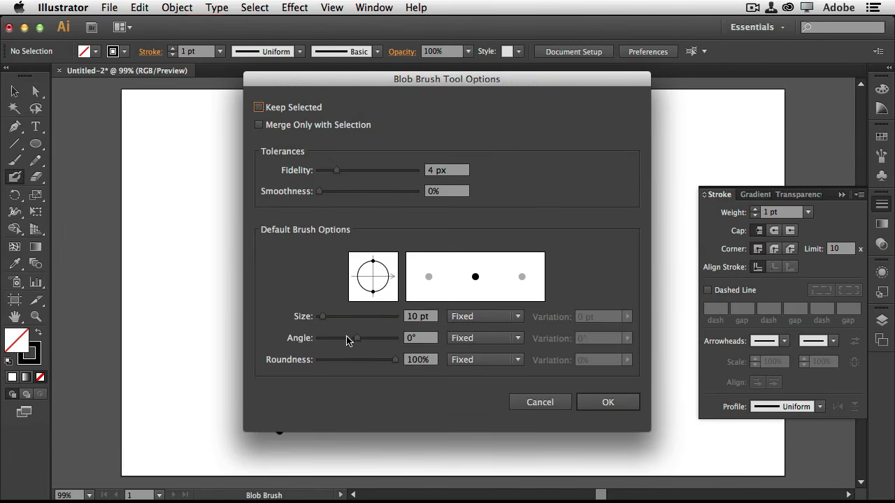
pyautogui.moveTo(372, 292)
pyautogui.mouseDown()
pyautogui.moveTo(393, 269)
pyautogui.moveTo(390, 261)
pyautogui.mouseUp()
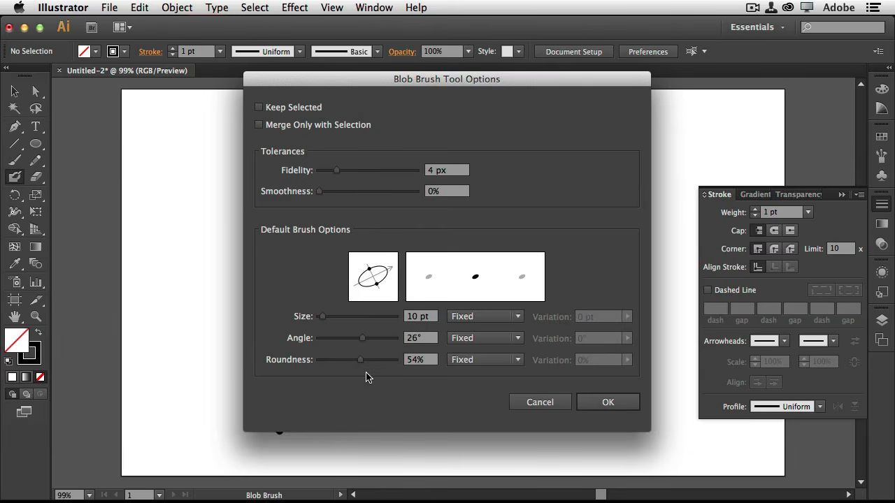
pyautogui.click(515, 340)
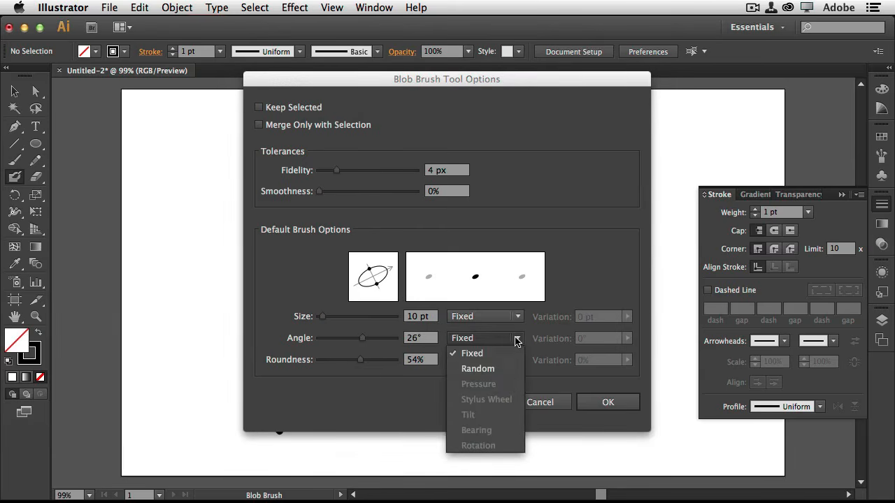
pyautogui.click(506, 367)
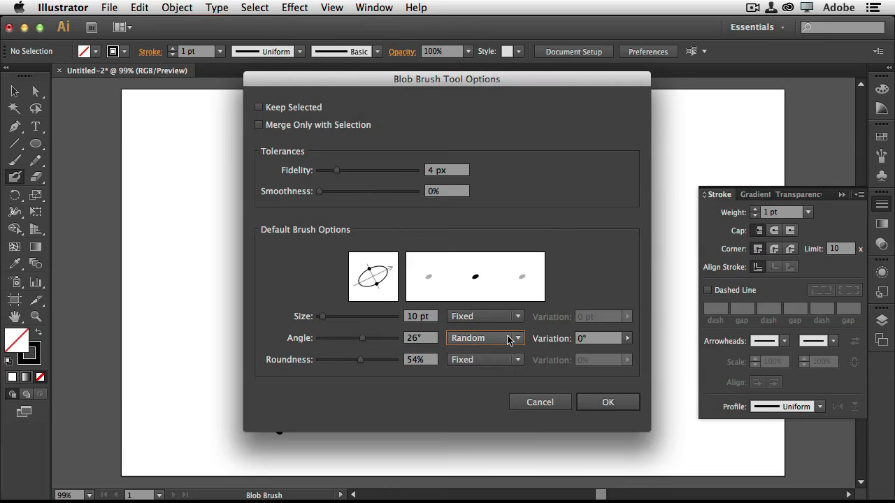
pyautogui.click(607, 402)
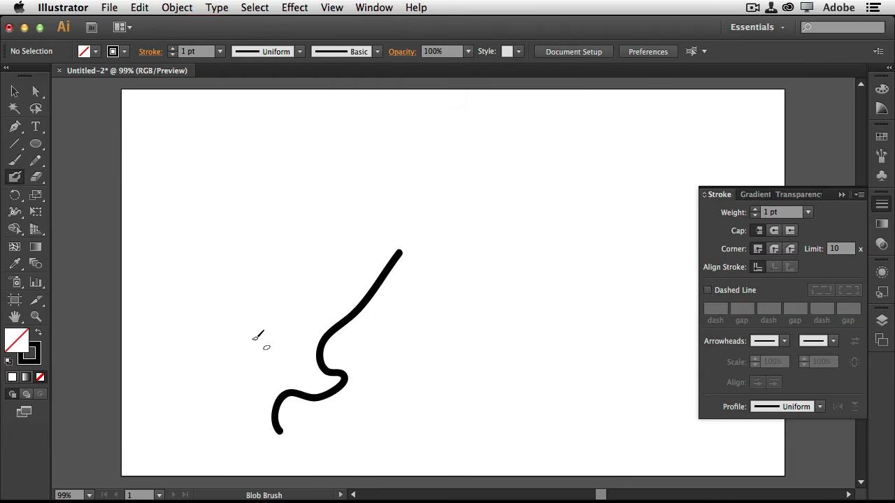
# - Paint two loose strokes and a handwritten signature across the artboard with the angled Blob Brush, and delete all artwork
pyautogui.moveTo(235, 361)
pyautogui.mouseDown()
pyautogui.moveTo(264, 326)
pyautogui.moveTo(324, 247)
pyautogui.mouseUp()
pyautogui.moveTo(363, 360); pyautogui.dragTo(407, 339)
pyautogui.moveTo(297, 208); pyautogui.dragTo(374, 159)
pyautogui.moveTo(427, 125)
pyautogui.mouseDown()
pyautogui.moveTo(383, 205)
pyautogui.moveTo(426, 188)
pyautogui.moveTo(464, 189)
pyautogui.moveTo(466, 226)
pyautogui.moveTo(400, 248)
pyautogui.moveTo(575, 152)
pyautogui.moveTo(546, 156)
pyautogui.moveTo(509, 208)
pyautogui.moveTo(545, 227)
pyautogui.mouseUp()
pyautogui.click(562, 223)
pyautogui.moveTo(616, 152)
pyautogui.mouseDown()
pyautogui.moveTo(639, 188)
pyautogui.moveTo(676, 169)
pyautogui.moveTo(671, 209)
pyautogui.moveTo(688, 200)
pyautogui.moveTo(696, 209)
pyautogui.mouseUp()
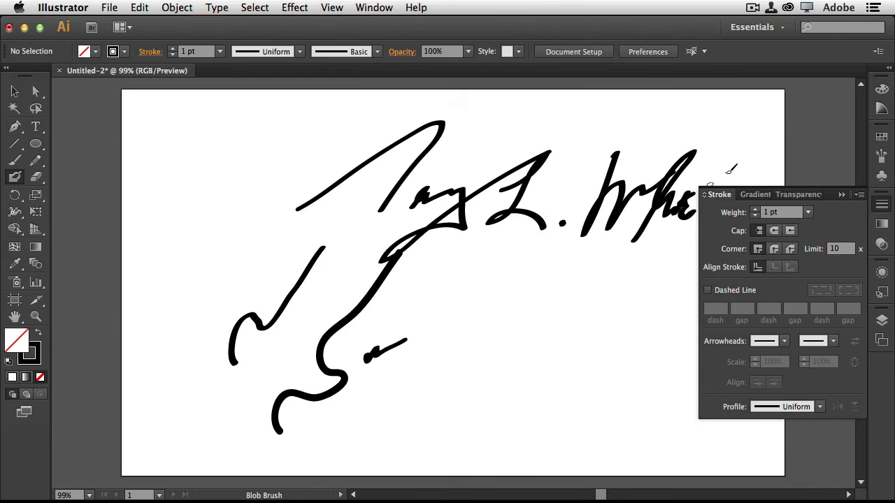
pyautogui.press('super+a')
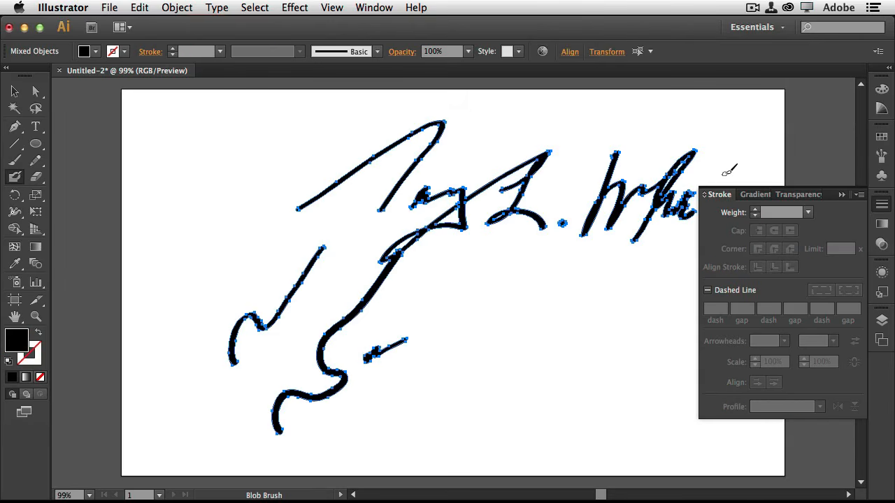
pyautogui.press('Delete')
# - Paint a long rising Blob Brush stroke, and thicken its upper part by moving anchor points on its outline with Direct Selection
pyautogui.moveTo(212, 415)
pyautogui.mouseDown()
pyautogui.moveTo(314, 309)
pyautogui.moveTo(587, 213)
pyautogui.mouseUp()
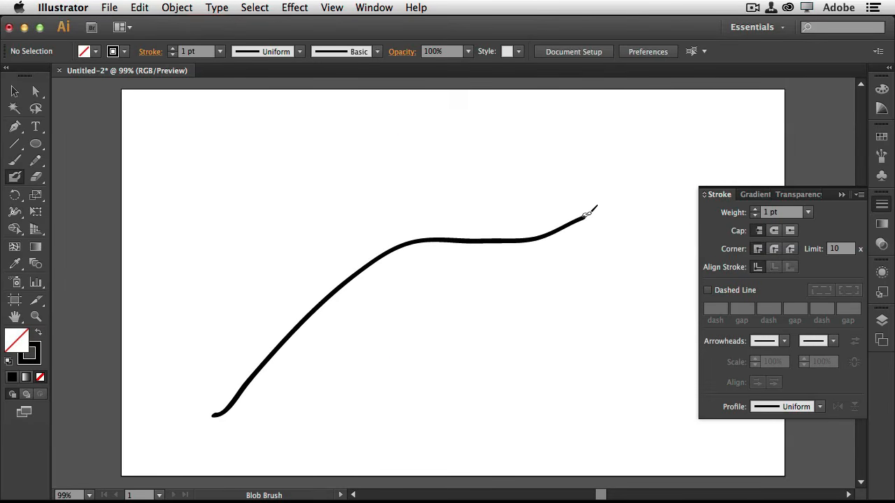
pyautogui.click(36, 91)
pyautogui.click(373, 266)
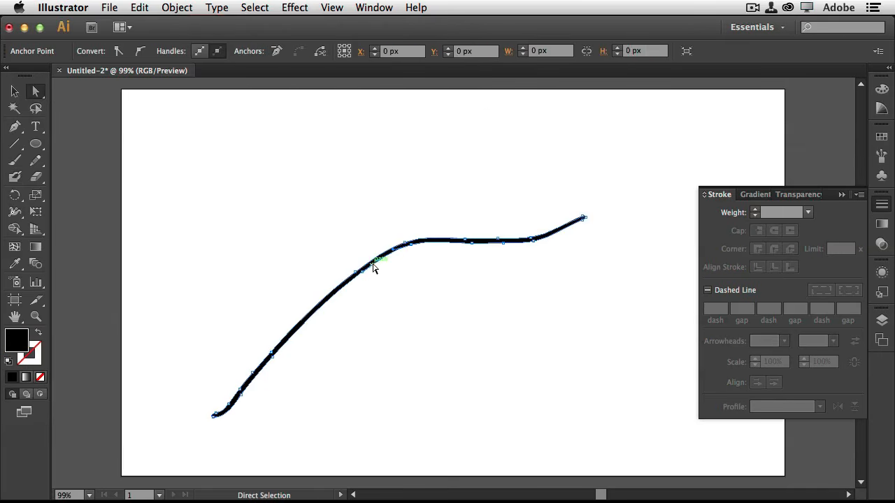
pyautogui.moveTo(410, 248); pyautogui.dragTo(416, 263)
pyautogui.moveTo(473, 243); pyautogui.dragTo(477, 251)
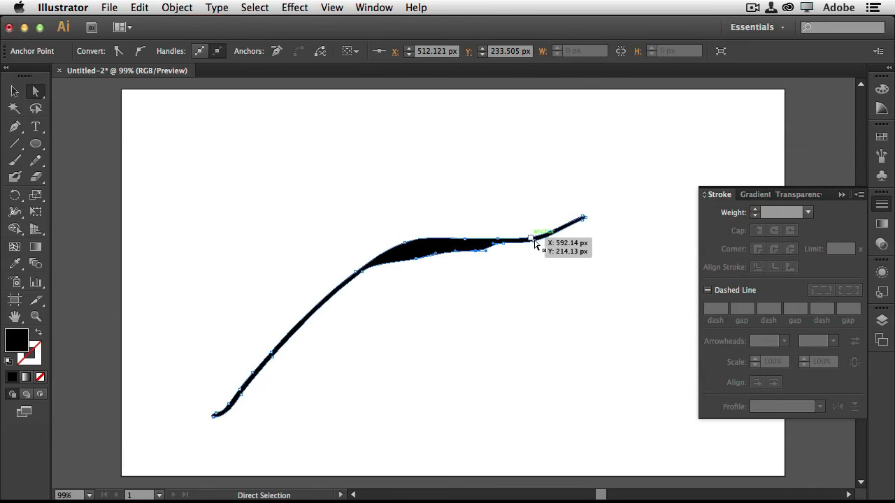
pyautogui.moveTo(535, 243); pyautogui.dragTo(530, 224)
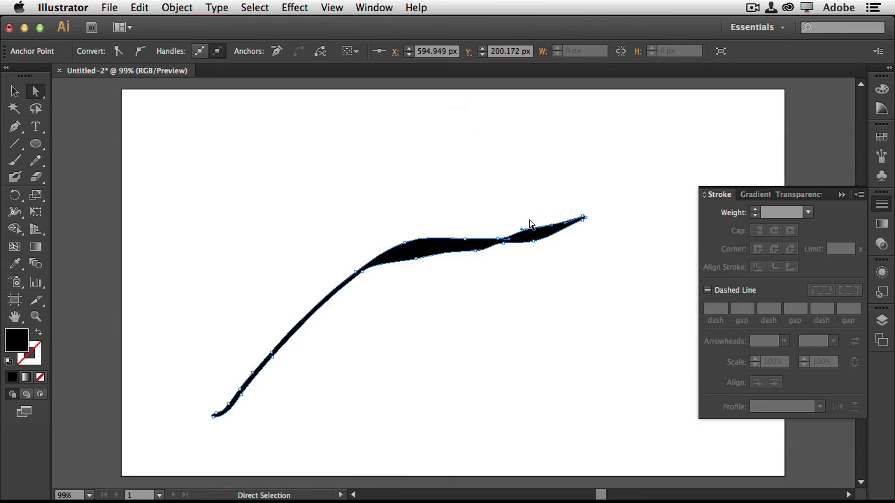
# - Delete the entire reshaped Blob Brush stroke from the artboard
pyautogui.press('Delete')
pyautogui.press('Delete')
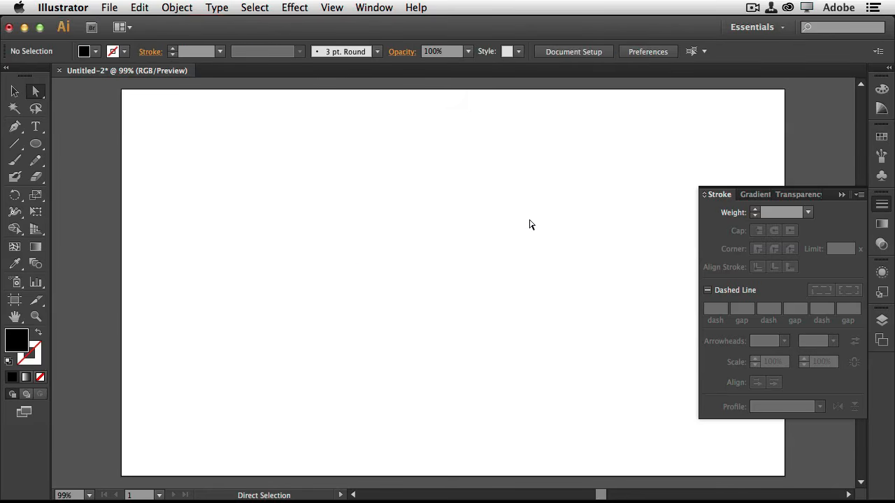
# - Paint two crossing curved strokes in the artboard's lower middle with the Paintbrush, and delete them
pyautogui.click(16, 161)
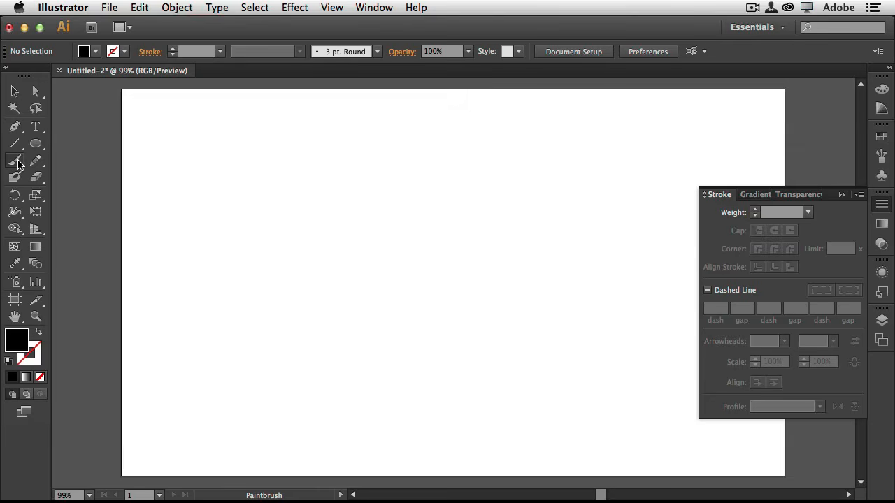
pyautogui.moveTo(303, 442)
pyautogui.mouseDown()
pyautogui.moveTo(321, 415)
pyautogui.moveTo(367, 288)
pyautogui.mouseUp()
pyautogui.moveTo(378, 440)
pyautogui.mouseDown()
pyautogui.moveTo(338, 417)
pyautogui.moveTo(417, 327)
pyautogui.mouseUp()
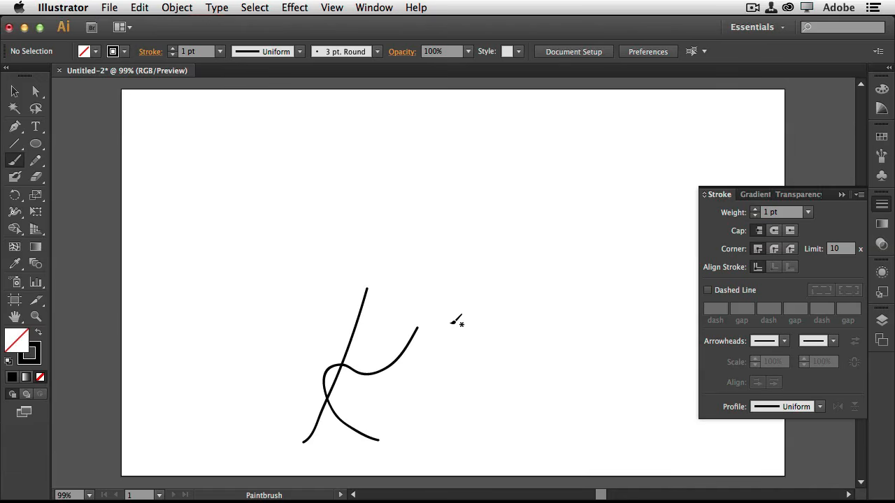
pyautogui.press('super+a')
pyautogui.press('Delete')
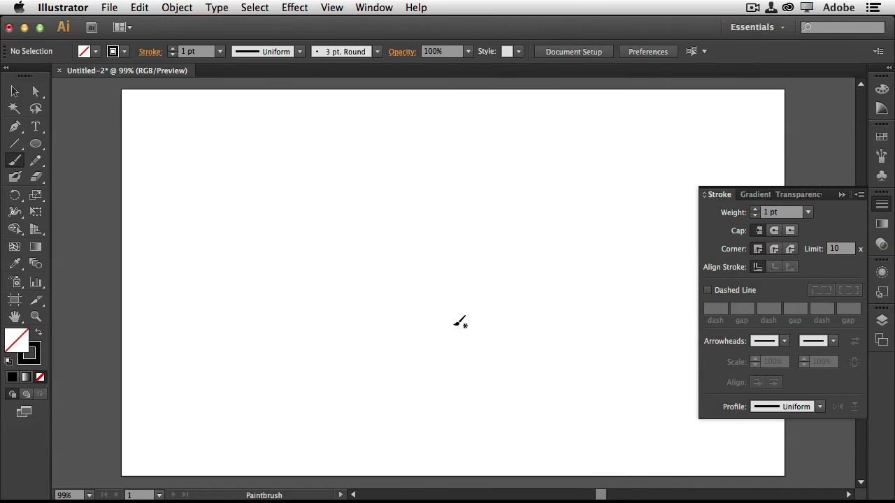
# - Display the full set of brushes, and paint one rising stroke with the 3 pt. Round brush and a wavy one with Charcoal - Pencil
pyautogui.click(879, 156)
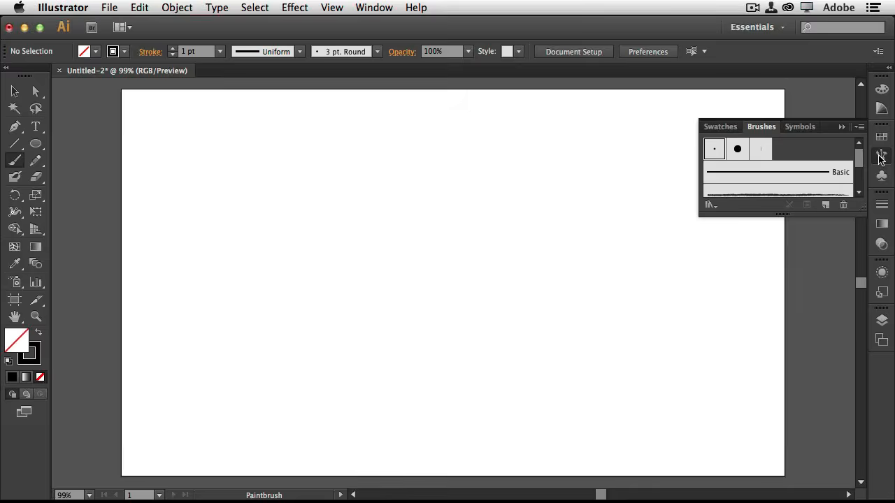
pyautogui.moveTo(851, 216); pyautogui.dragTo(849, 330)
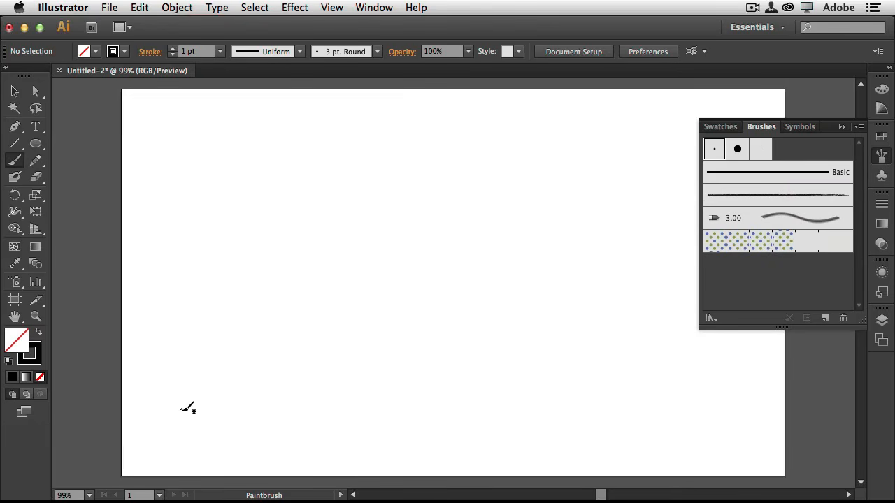
pyautogui.moveTo(182, 411)
pyautogui.mouseDown()
pyautogui.moveTo(318, 246)
pyautogui.moveTo(351, 227)
pyautogui.mouseUp()
pyautogui.click(787, 198)
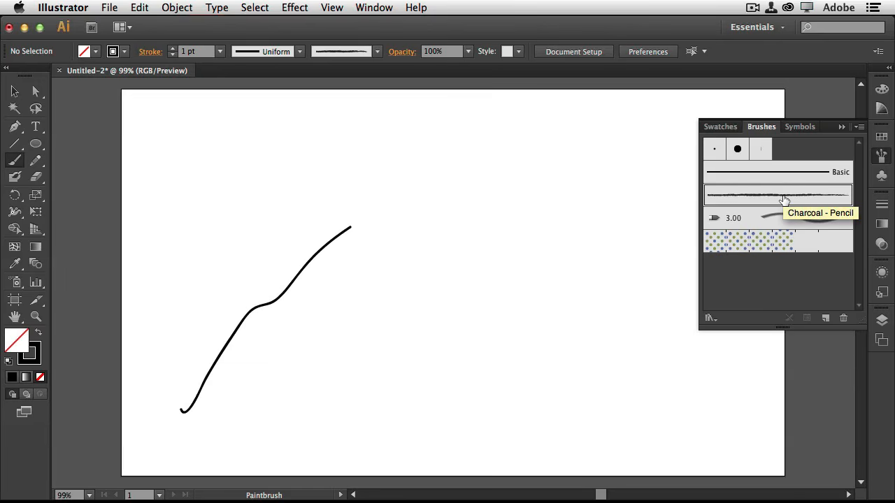
pyautogui.moveTo(290, 423)
pyautogui.mouseDown()
pyautogui.moveTo(332, 387)
pyautogui.moveTo(460, 340)
pyautogui.moveTo(493, 313)
pyautogui.mouseUp()
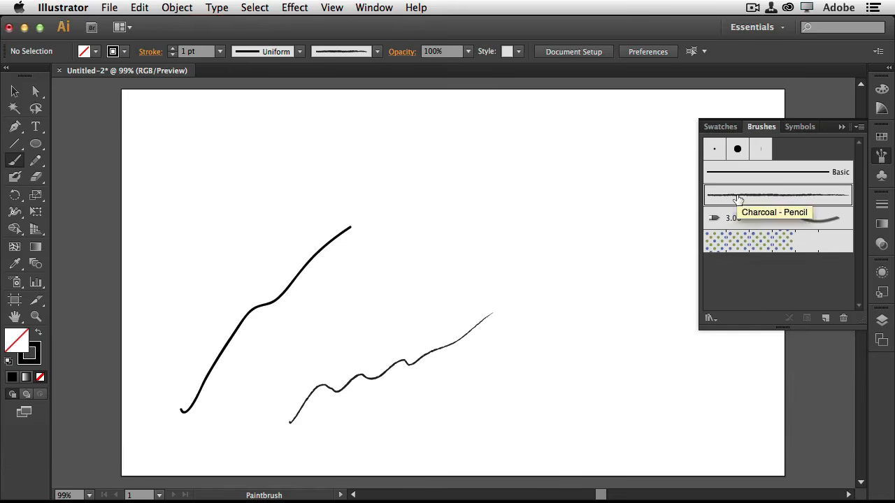
# - Check the Paintbrush tool's options, and set the Charcoal - Pencil brush's fixed width to 249%, leaving existing strokes as they are
pyautogui.doubleClick(19, 163)
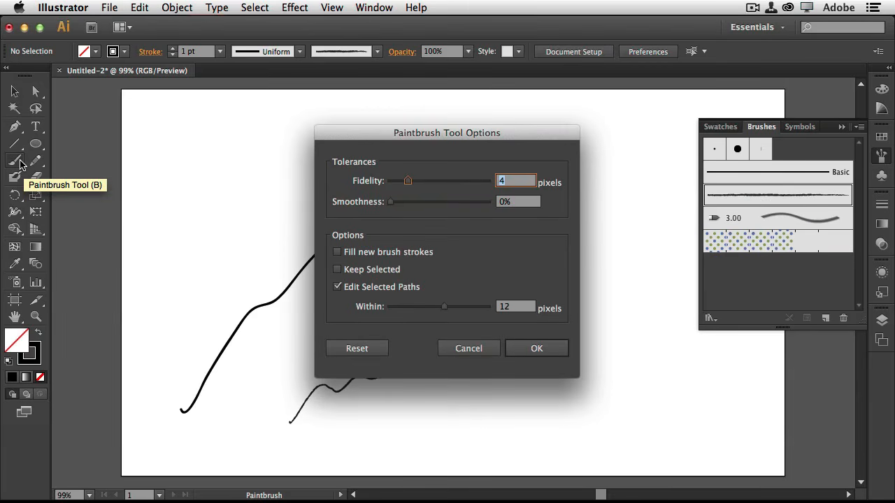
pyautogui.click(469, 348)
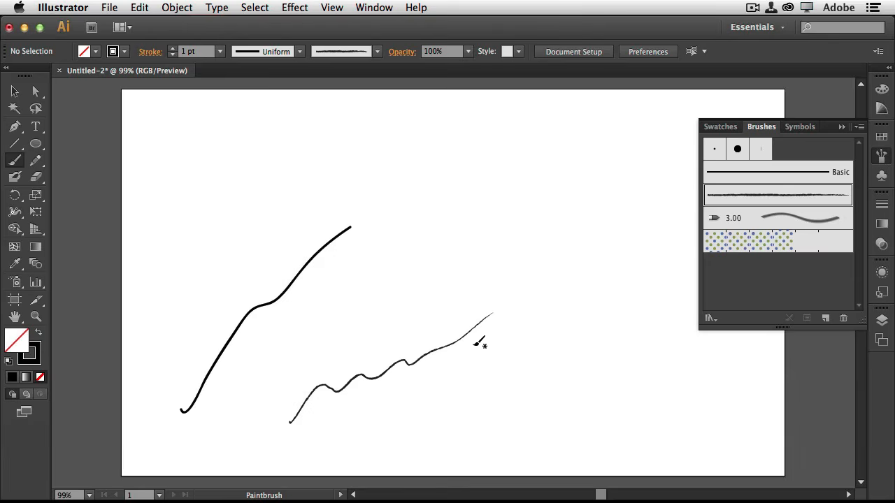
pyautogui.doubleClick(773, 197)
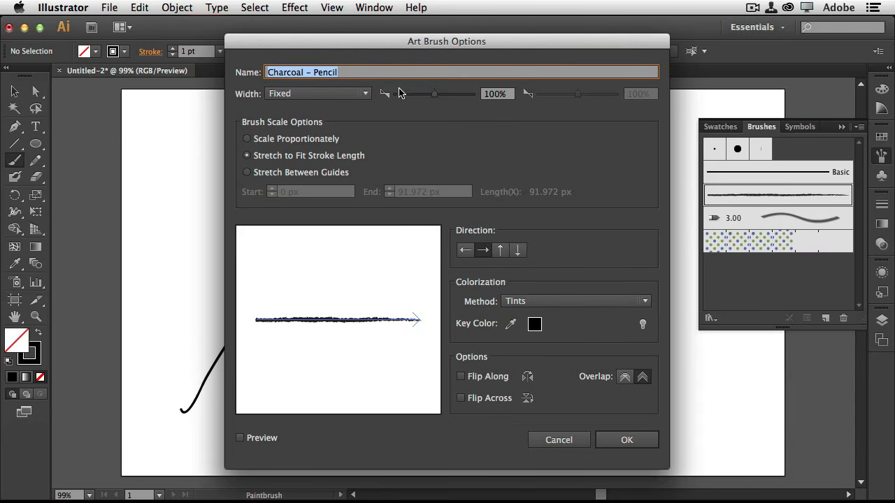
pyautogui.moveTo(435, 94); pyautogui.dragTo(451, 93)
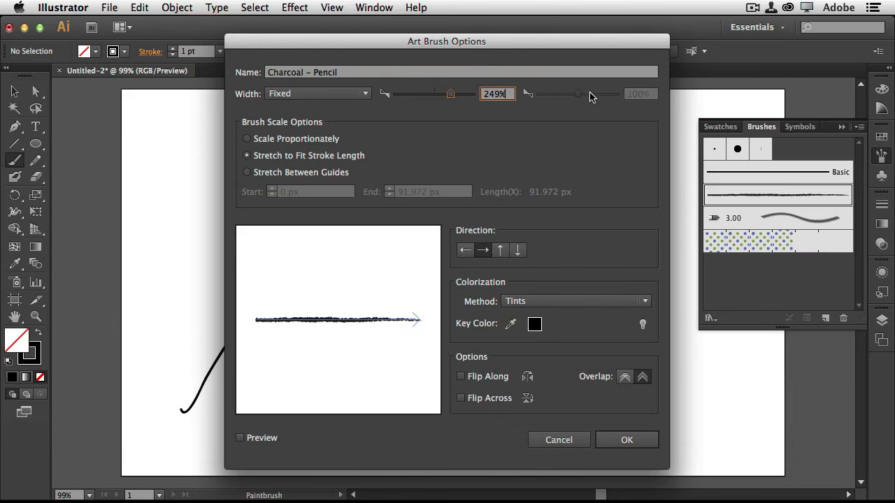
pyautogui.click(621, 440)
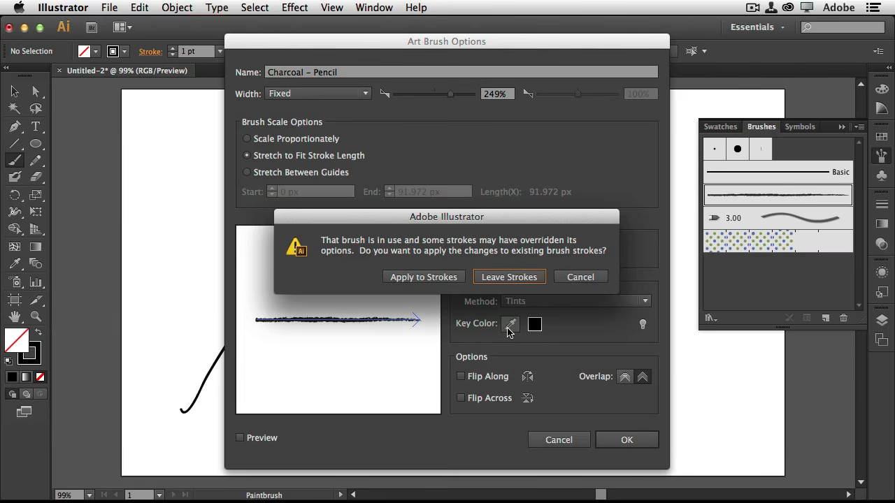
pyautogui.click(512, 279)
# - Paint three strokes with the widened Charcoal - Pencil brush: a wavy one, a tall winding one, and a short one between the others
pyautogui.moveTo(403, 432)
pyautogui.mouseDown()
pyautogui.moveTo(497, 401)
pyautogui.moveTo(543, 371)
pyautogui.mouseUp()
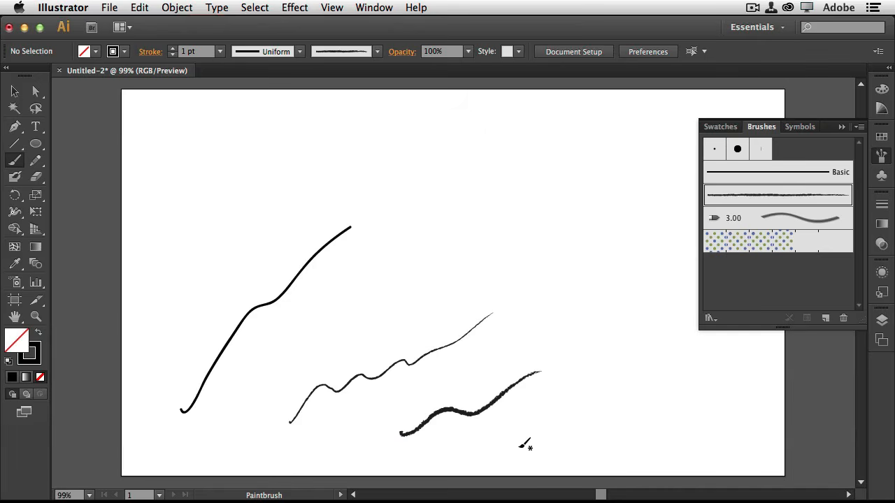
pyautogui.moveTo(530, 442)
pyautogui.mouseDown()
pyautogui.moveTo(555, 415)
pyautogui.moveTo(562, 351)
pyautogui.moveTo(603, 287)
pyautogui.mouseUp()
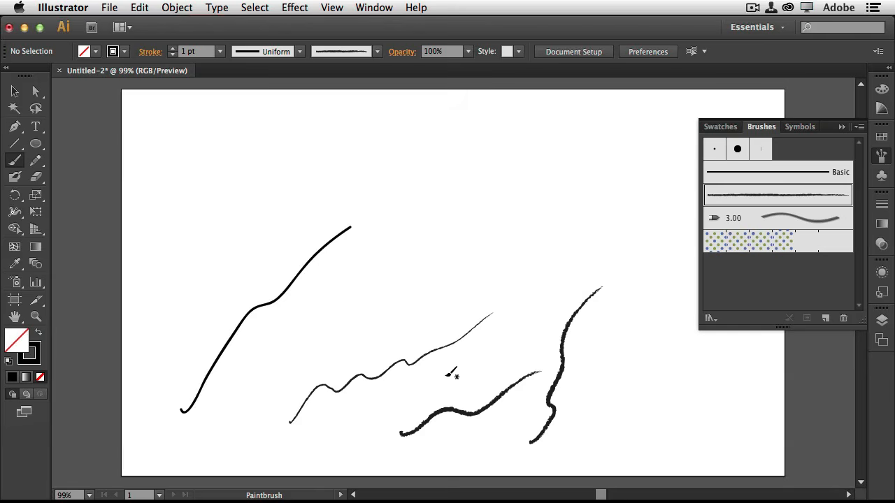
pyautogui.moveTo(446, 378); pyautogui.dragTo(524, 339)
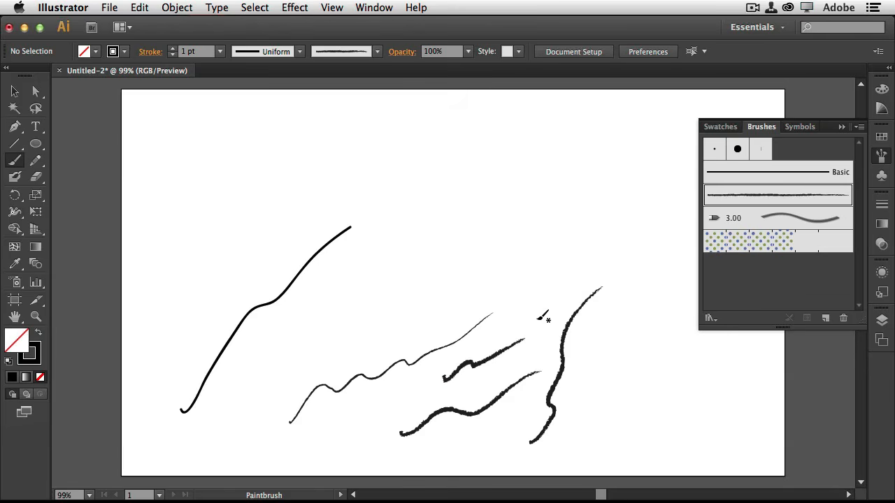
# - Paint a wavy rising stroke and a C-shaped stroke above it with the Cat's Tongue bristle brush
pyautogui.click(785, 219)
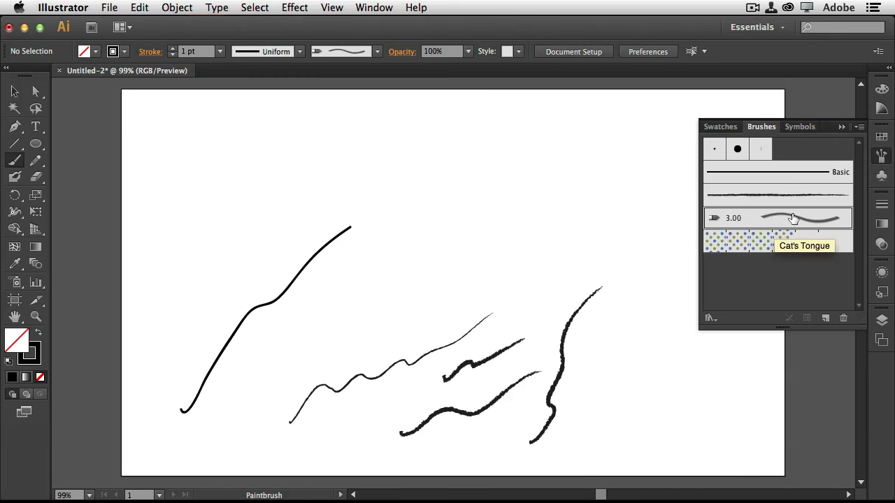
pyautogui.moveTo(303, 346)
pyautogui.mouseDown()
pyautogui.moveTo(380, 318)
pyautogui.moveTo(482, 269)
pyautogui.mouseUp()
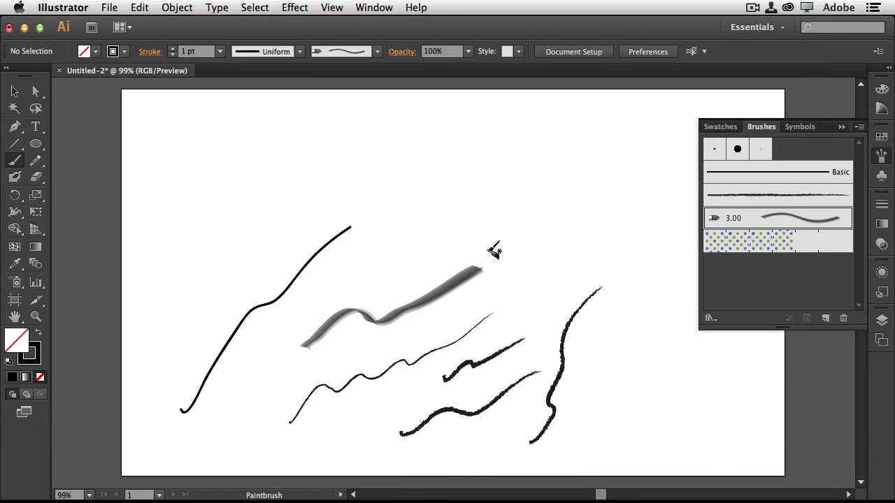
pyautogui.moveTo(425, 271)
pyautogui.mouseDown()
pyautogui.moveTo(423, 223)
pyautogui.moveTo(470, 210)
pyautogui.mouseUp()
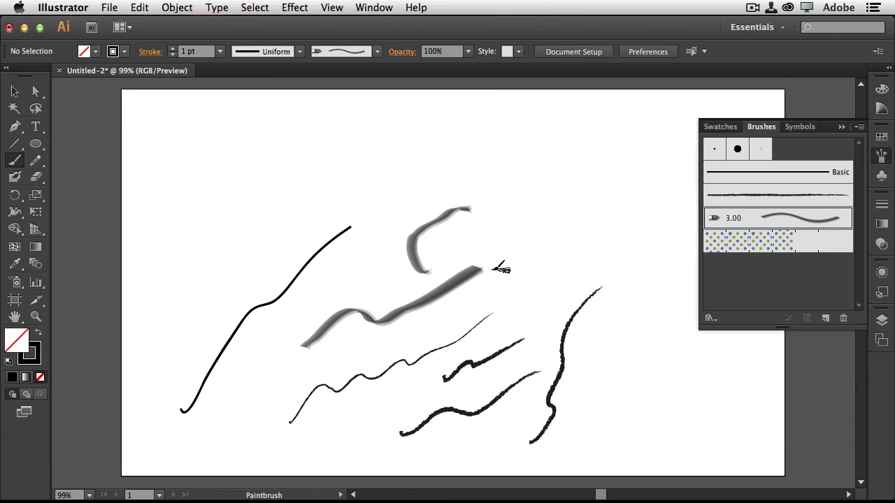
# - Open the Decorative_Banners and Seals brush library, and place it just below the Brushes panel
pyautogui.click(861, 127)
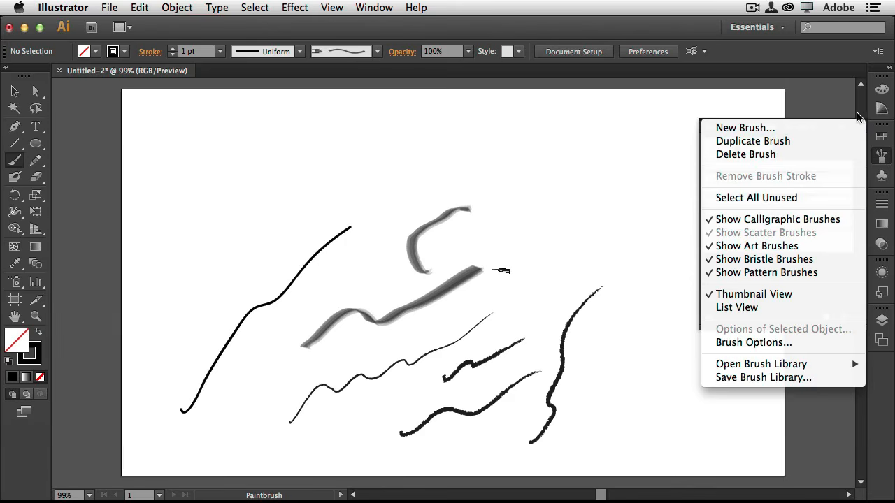
pyautogui.click(861, 125)
pyautogui.click(860, 128)
pyautogui.moveTo(795, 367)
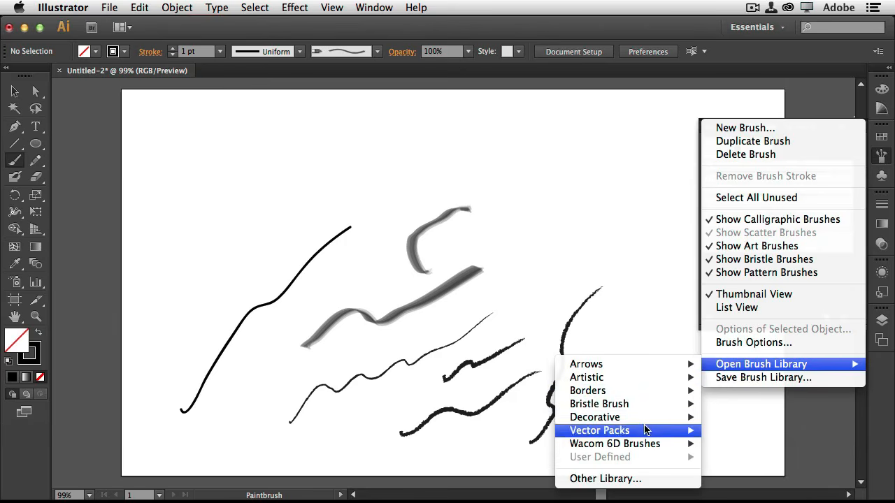
pyautogui.moveTo(645, 421)
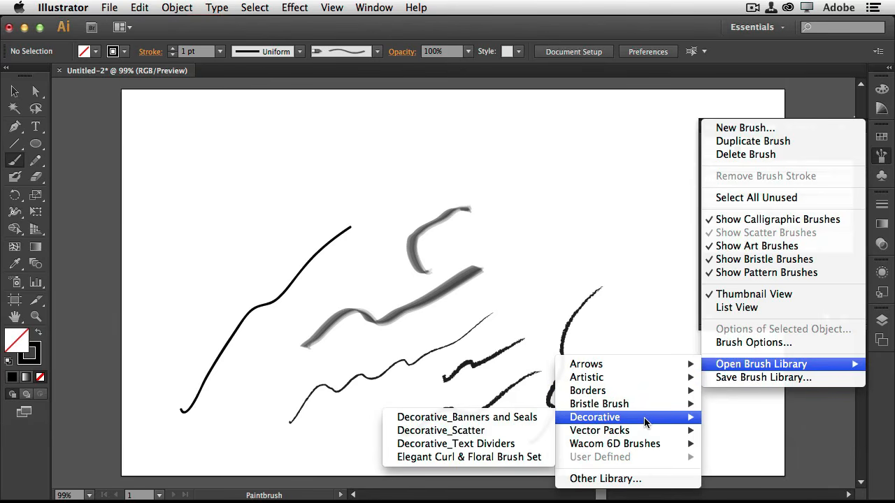
pyautogui.click(530, 420)
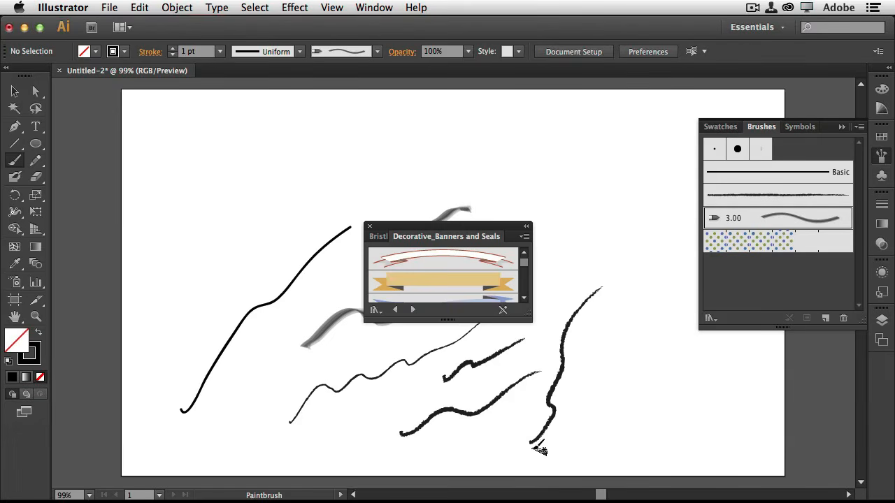
pyautogui.moveTo(491, 231); pyautogui.dragTo(747, 358)
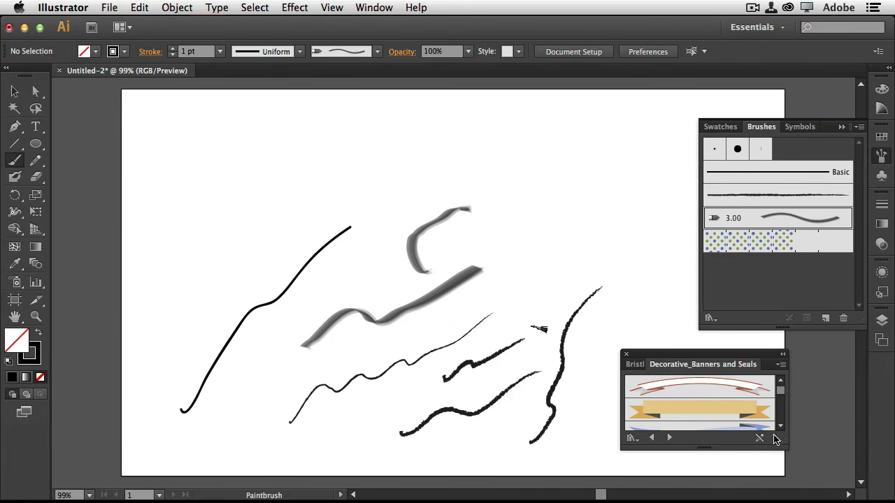
# - Paint an upward-arched orange ribbon banner and a downward-curving red-outlined banner across the artboard's upper part with the matching library brushes
pyautogui.click(725, 411)
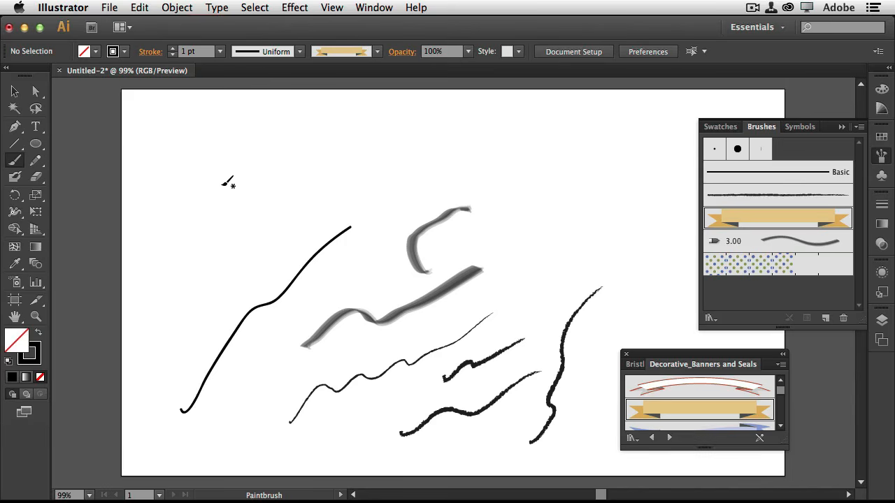
pyautogui.moveTo(228, 181)
pyautogui.mouseDown()
pyautogui.moveTo(318, 144)
pyautogui.moveTo(419, 162)
pyautogui.mouseUp()
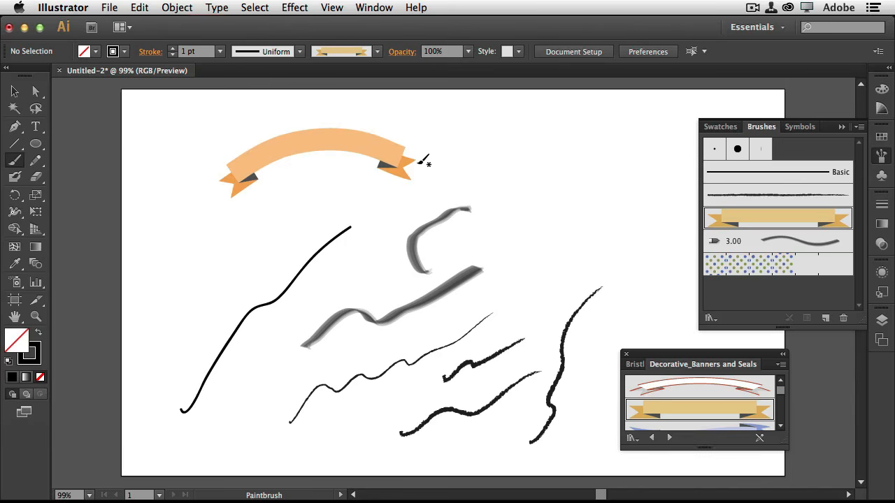
pyautogui.click(705, 386)
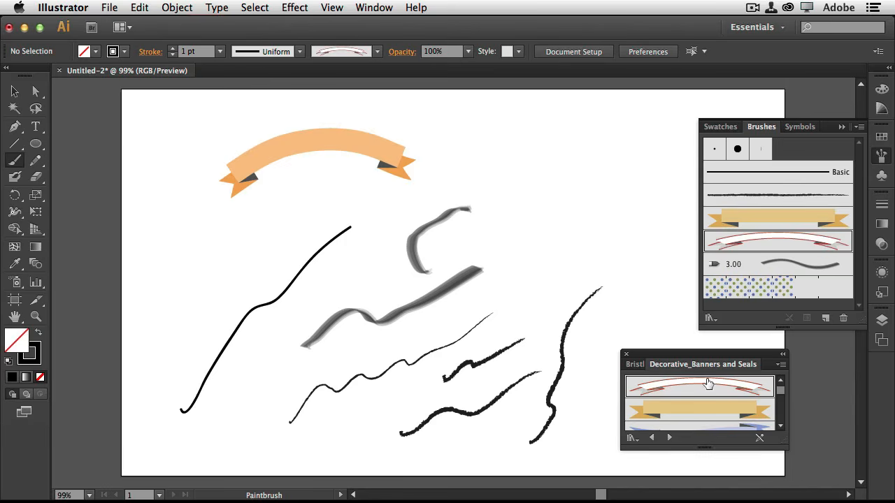
pyautogui.moveTo(486, 163)
pyautogui.mouseDown()
pyautogui.moveTo(502, 187)
pyautogui.moveTo(592, 209)
pyautogui.moveTo(641, 158)
pyautogui.mouseUp()
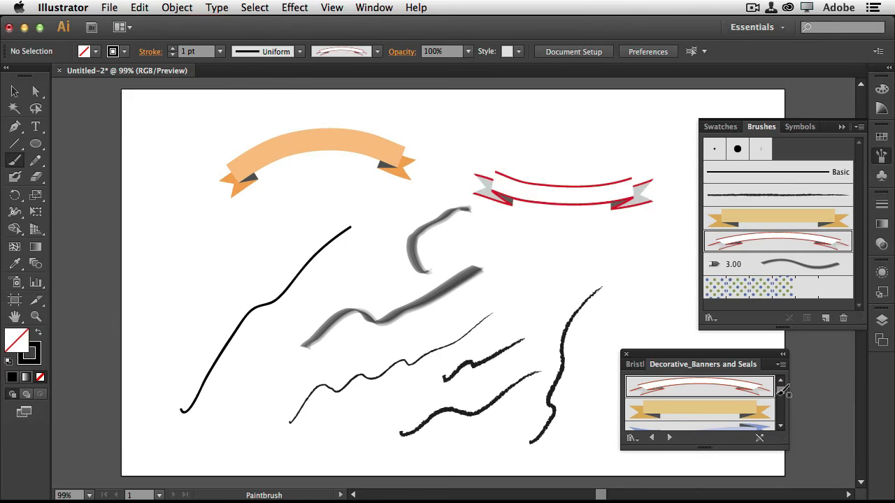
# - Paint a series of short and long strokes across the artboard with the purple starburst seal brush to create differently stretched seals
pyautogui.moveTo(780, 391); pyautogui.dragTo(784, 415)
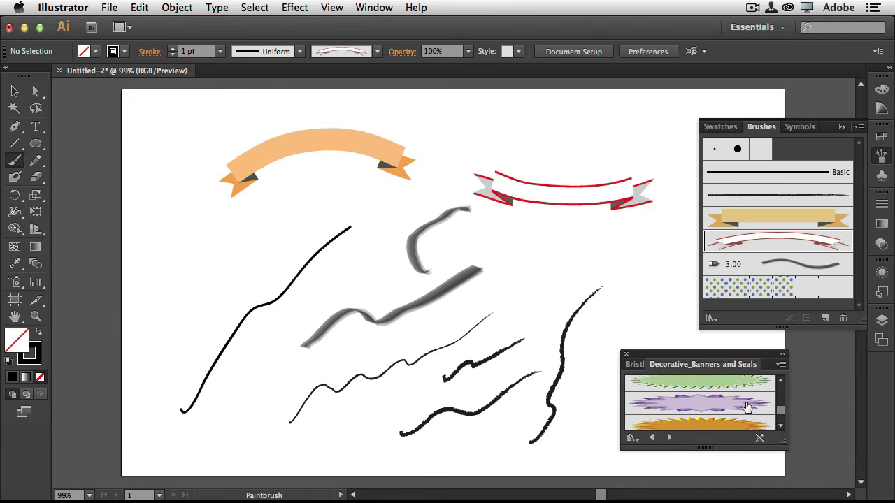
pyautogui.click(747, 406)
pyautogui.moveTo(185, 254); pyautogui.dragTo(205, 276)
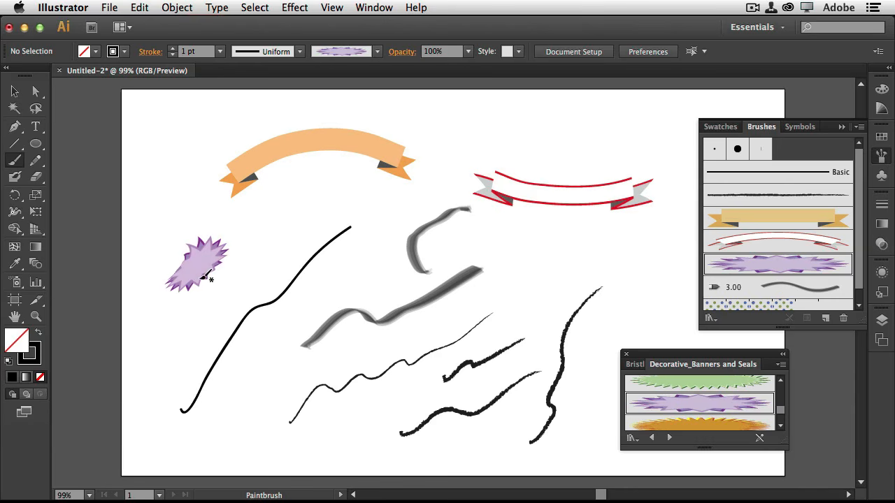
pyautogui.moveTo(254, 223)
pyautogui.mouseDown()
pyautogui.moveTo(254, 255)
pyautogui.moveTo(321, 225)
pyautogui.moveTo(410, 274)
pyautogui.mouseUp()
pyautogui.moveTo(521, 280); pyautogui.dragTo(523, 265)
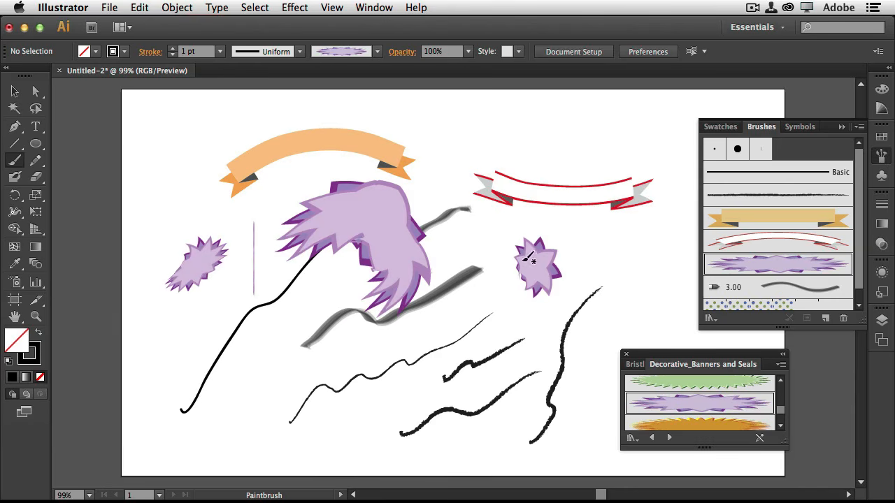
pyautogui.moveTo(581, 262); pyautogui.dragTo(586, 259)
pyautogui.click(621, 263)
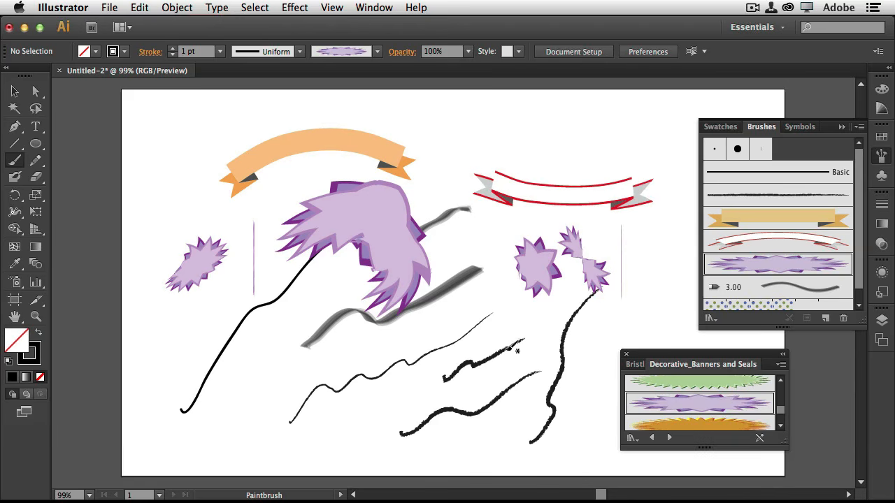
pyautogui.moveTo(269, 441); pyautogui.dragTo(343, 433)
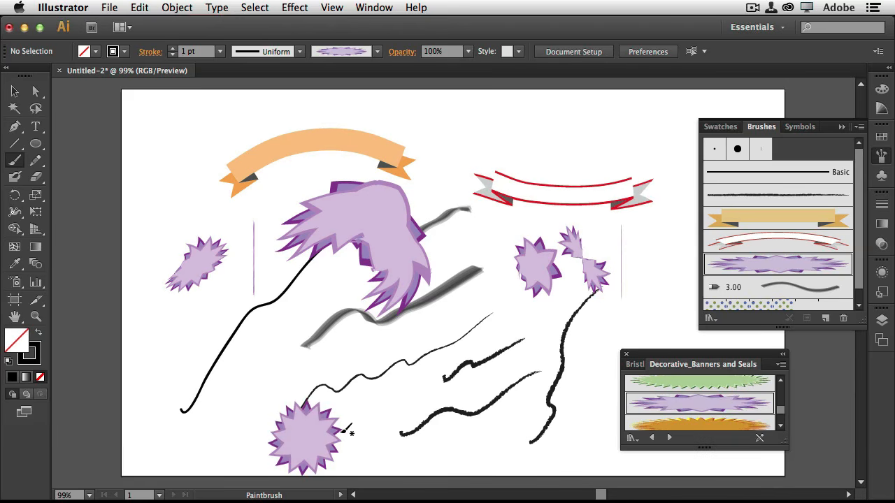
pyautogui.moveTo(246, 368); pyautogui.dragTo(351, 361)
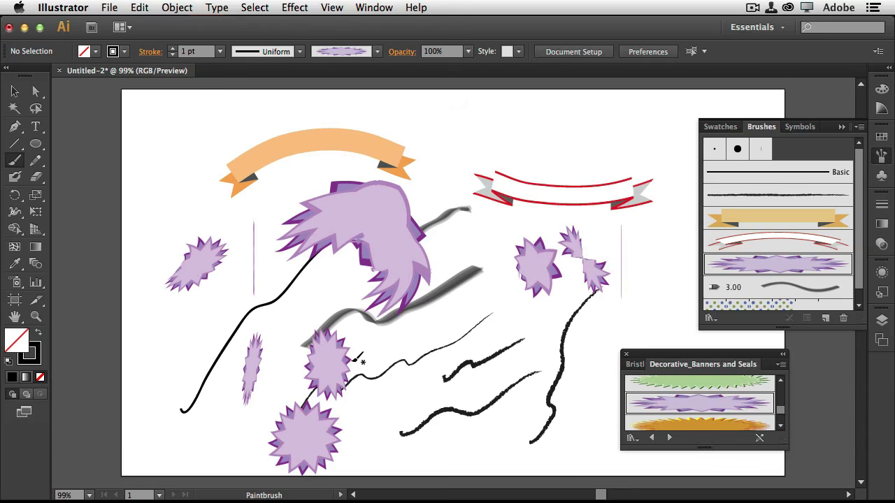
# - Browse further through the banner and seal brushes, and delete all artwork from the artboard
pyautogui.click(781, 423)
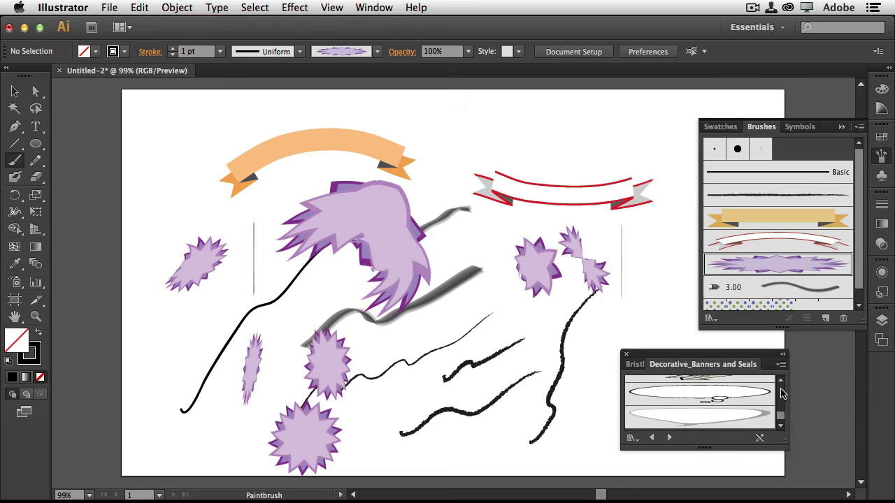
pyautogui.press('super+a')
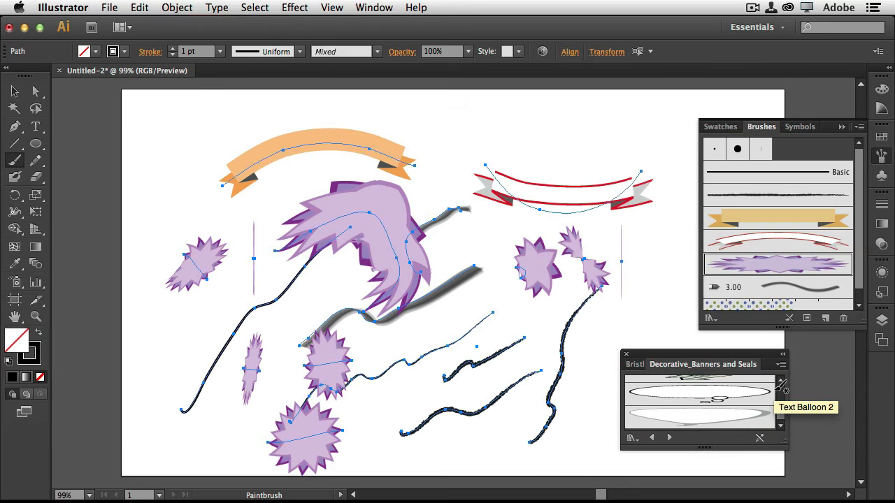
pyautogui.press('Delete')
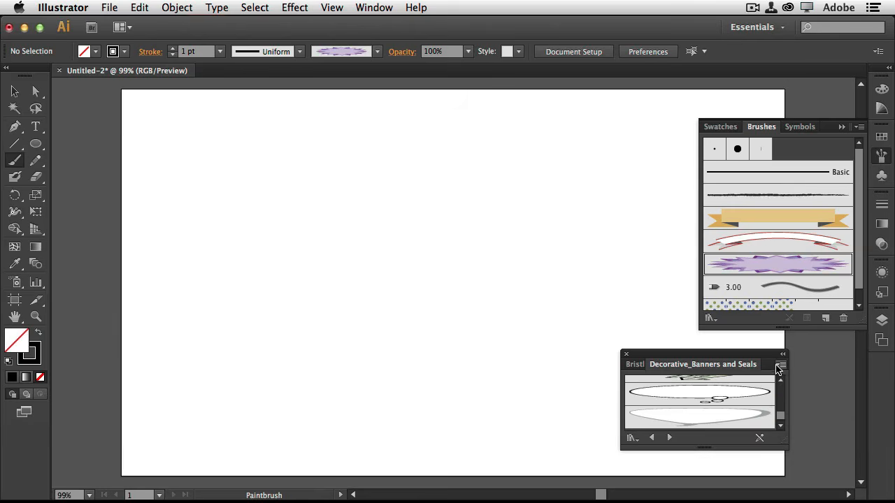
# - Check the banner library's display options, and open the Bristle Brush Library
pyautogui.click(781, 364)
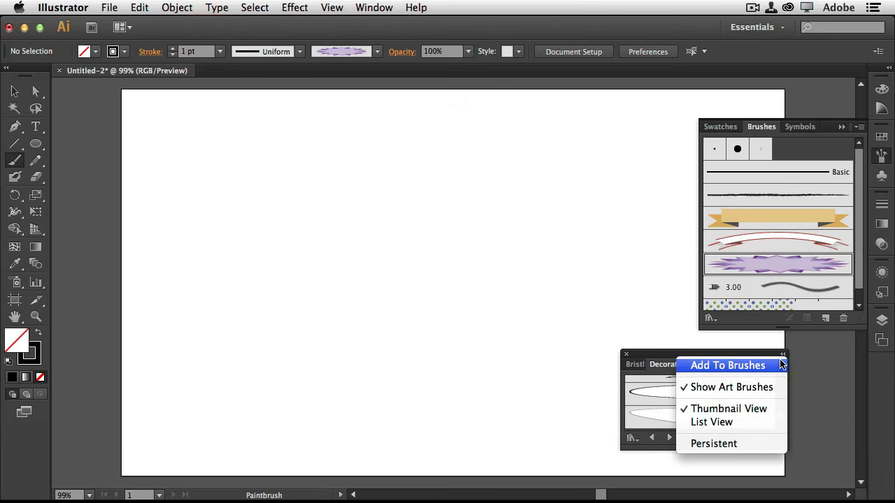
pyautogui.click(781, 364)
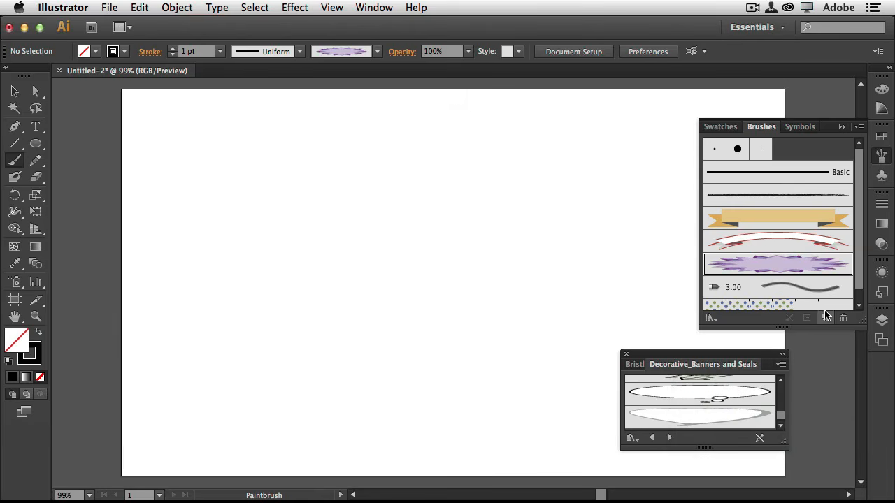
pyautogui.click(861, 127)
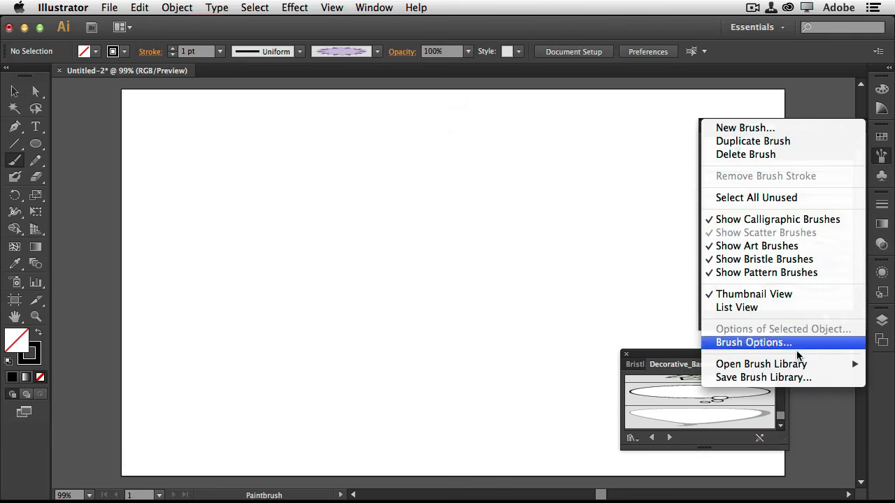
pyautogui.moveTo(801, 368)
pyautogui.moveTo(655, 419)
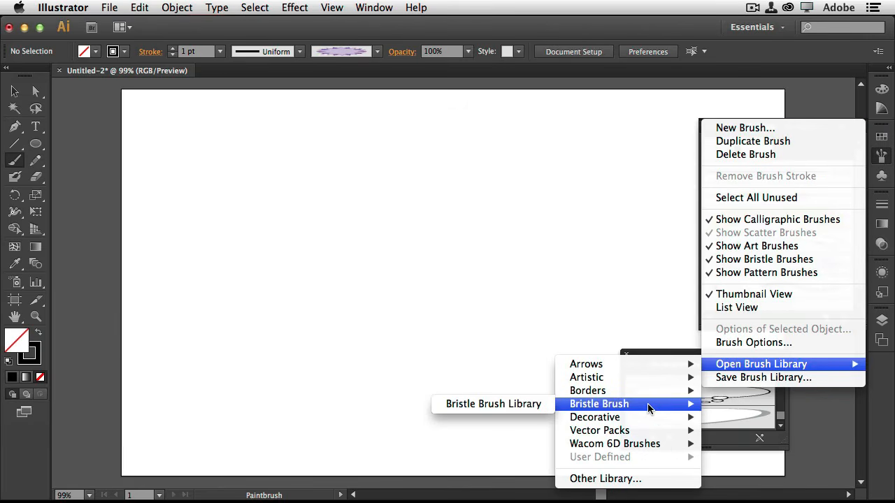
pyautogui.click(536, 406)
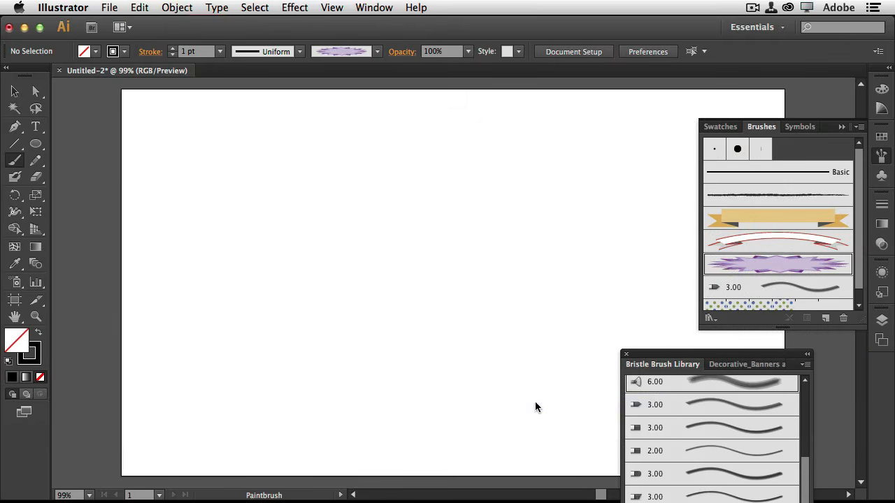
# - Open the Artistic_Calligraphic brush library, and move the group of libraries over the artboard's lower right area
pyautogui.click(860, 127)
pyautogui.moveTo(769, 364)
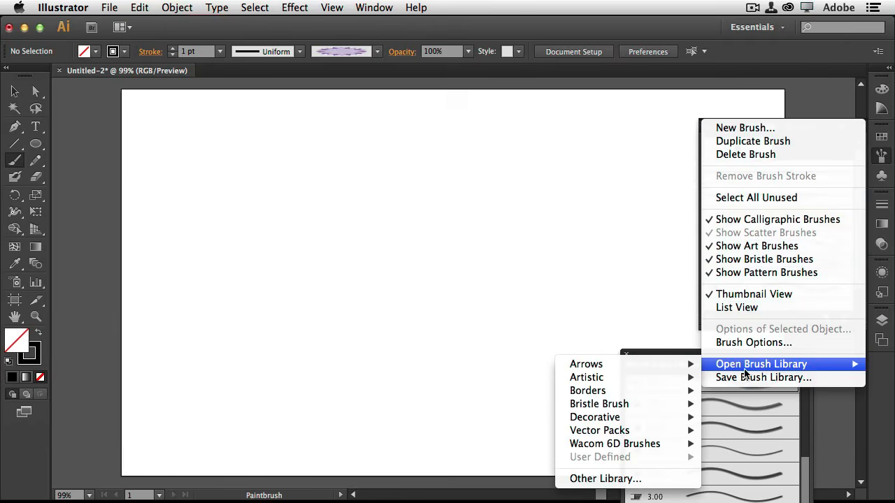
pyautogui.moveTo(658, 379)
pyautogui.moveTo(574, 391)
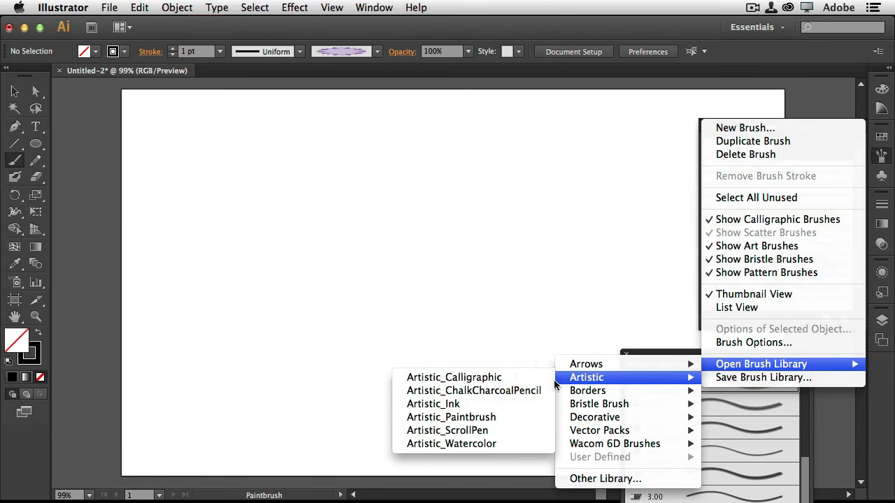
pyautogui.click(518, 381)
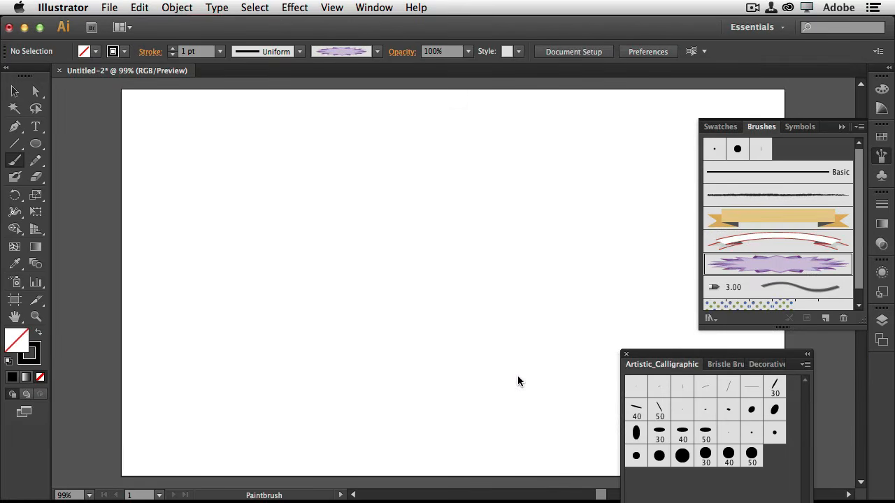
pyautogui.moveTo(750, 354); pyautogui.dragTo(670, 318)
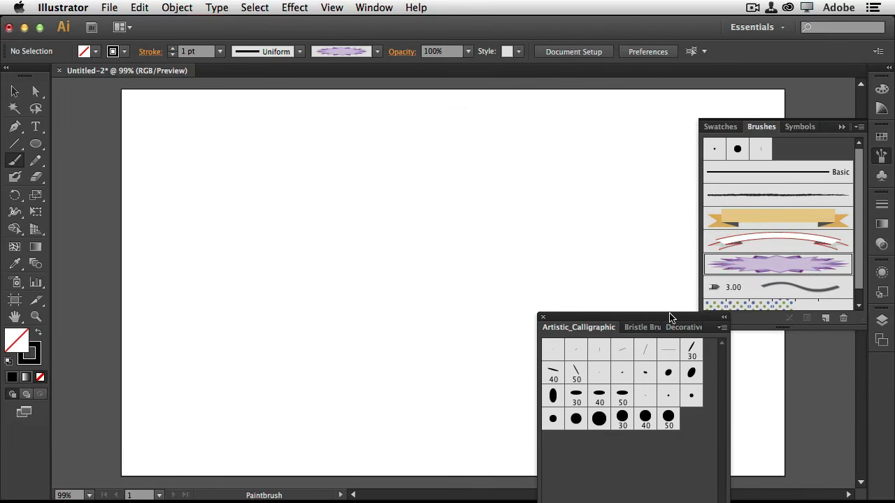
# - Look through the open brush libraries, and paint a thick rising stroke mid-artboard with the size 6.00 brush from the Bristle Brush Library
pyautogui.click(644, 329)
pyautogui.click(684, 328)
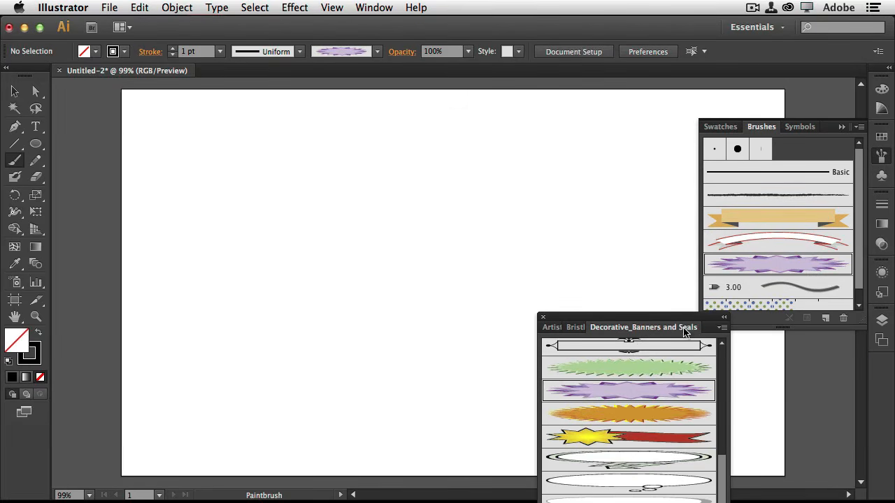
pyautogui.click(579, 329)
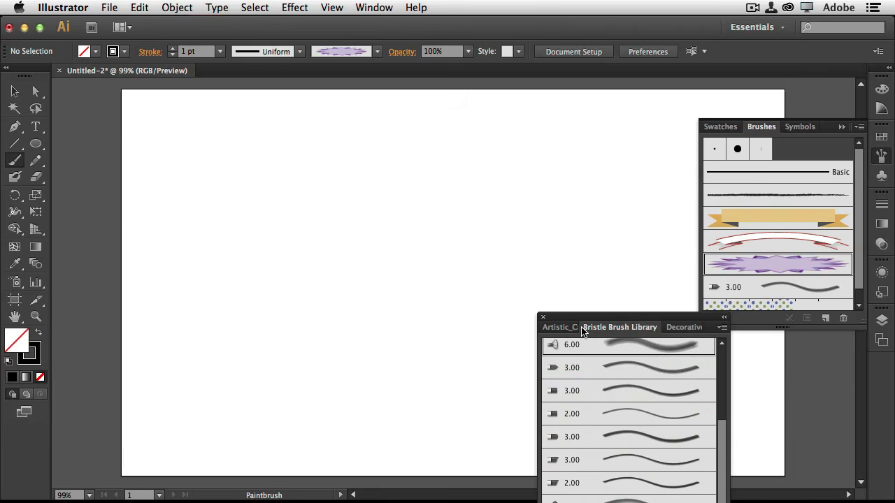
pyautogui.click(637, 349)
pyautogui.moveTo(281, 418); pyautogui.dragTo(479, 225)
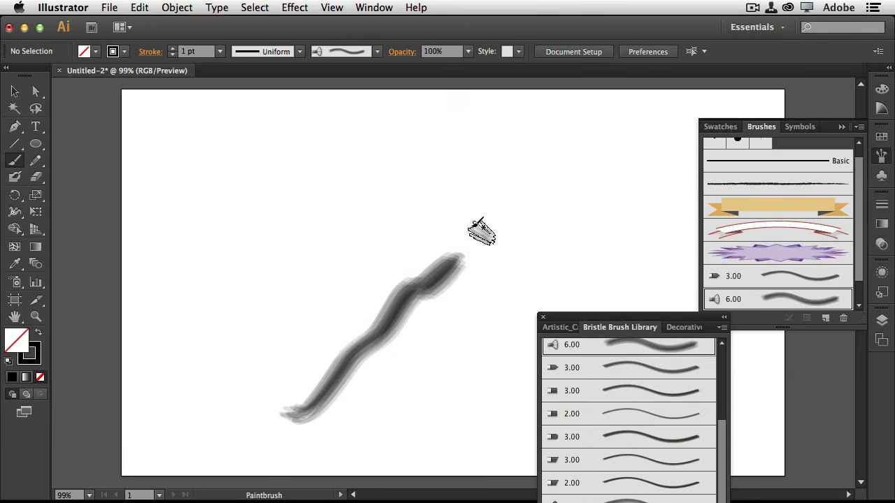
# - Paint a rising calligraphic stroke beside the bristle stroke with the 50 pt. Flat brush from the Artistic_Calligraphic library
pyautogui.click(563, 328)
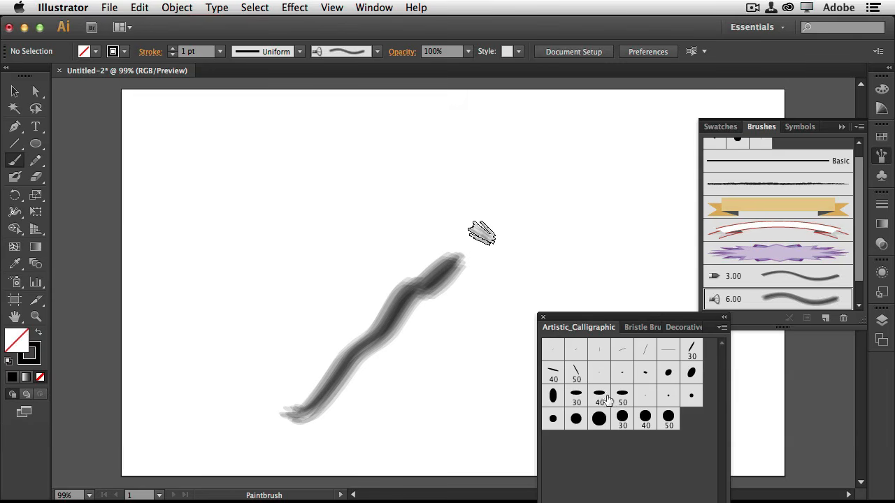
pyautogui.click(575, 373)
pyautogui.moveTo(224, 367)
pyautogui.mouseDown()
pyautogui.moveTo(310, 320)
pyautogui.moveTo(415, 226)
pyautogui.mouseUp()
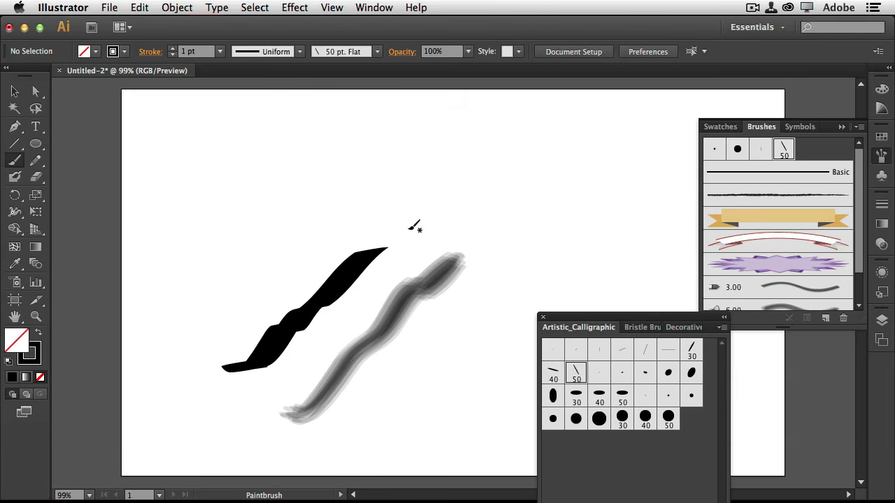
# - Paint a wavy stroke across the upper artboard with the 50 pt. Flat brush, and two megaphone banners with the Decorative_Banners and Seals brush
pyautogui.moveTo(171, 248)
pyautogui.mouseDown()
pyautogui.moveTo(272, 162)
pyautogui.moveTo(335, 203)
pyautogui.moveTo(463, 166)
pyautogui.mouseUp()
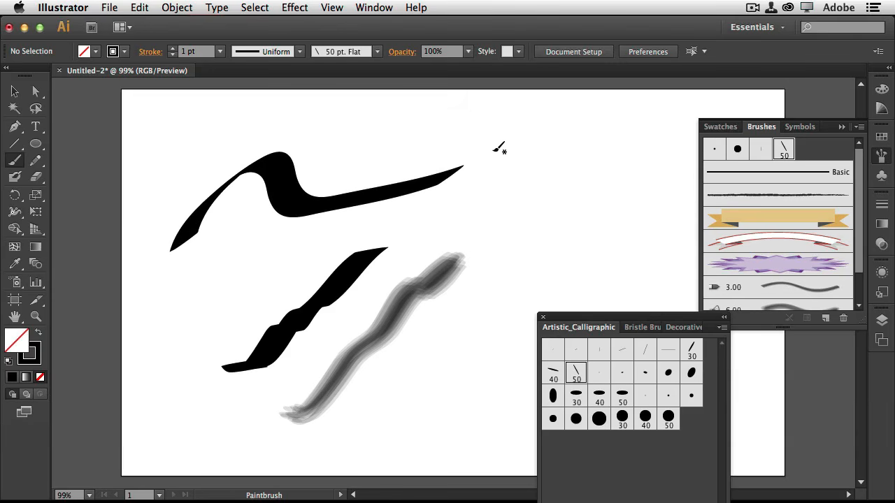
pyautogui.click(690, 328)
pyautogui.click(721, 381)
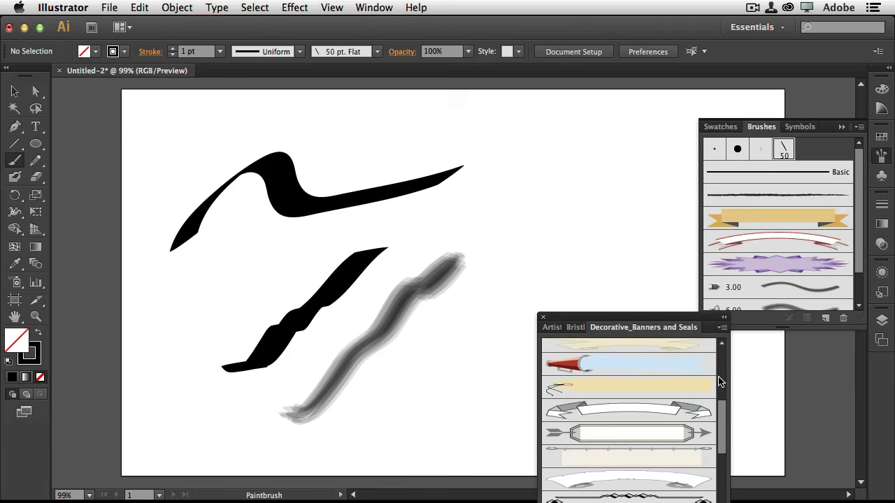
pyautogui.click(664, 364)
pyautogui.moveTo(444, 404); pyautogui.dragTo(493, 355)
pyautogui.moveTo(399, 222); pyautogui.dragTo(582, 215)
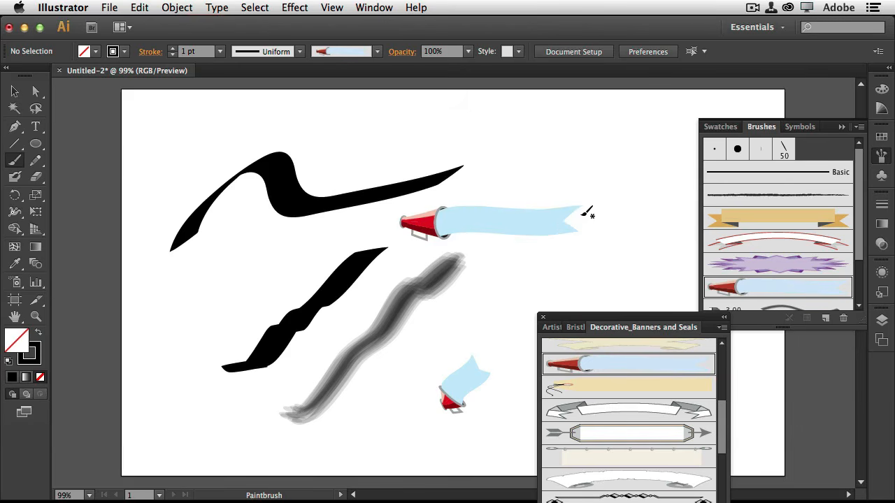
# - Delete all the artwork on the artboard, and close the group of open brush libraries
pyautogui.press('super+a')
pyautogui.press('Delete')
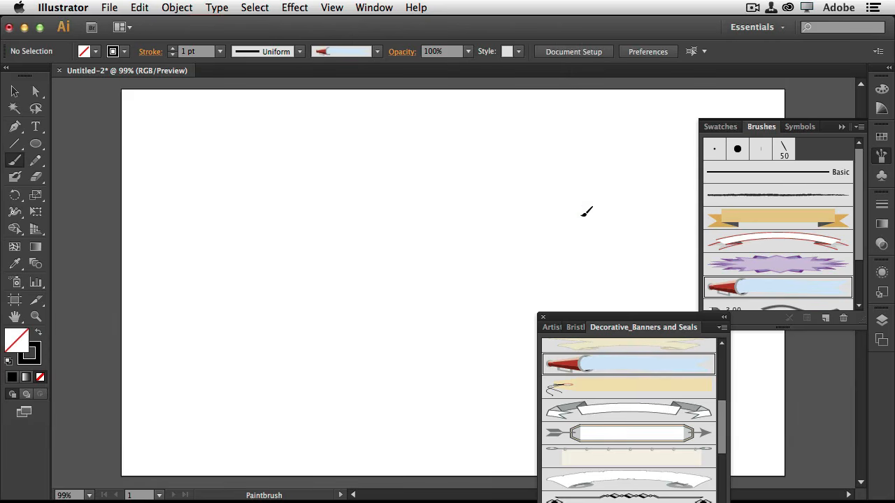
pyautogui.click(543, 317)
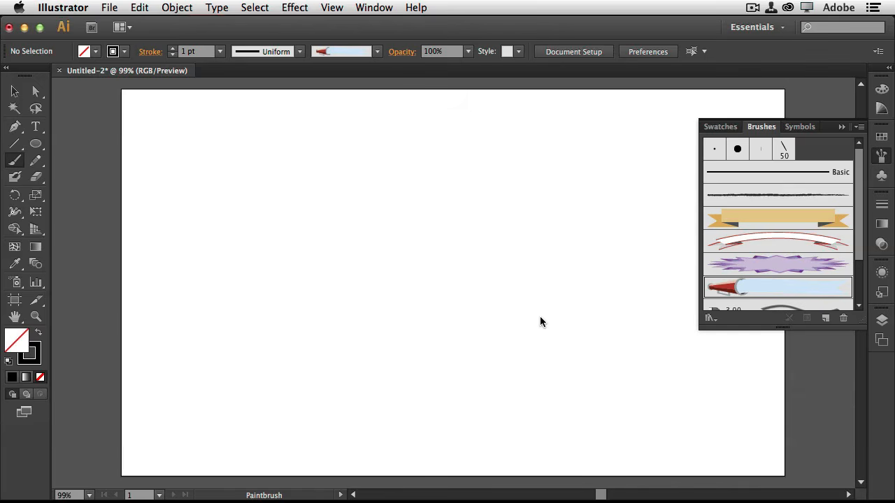
# - Close the Untitled-2 document without saving, and open the recent file Pluralist.ai
pyautogui.click(60, 71)
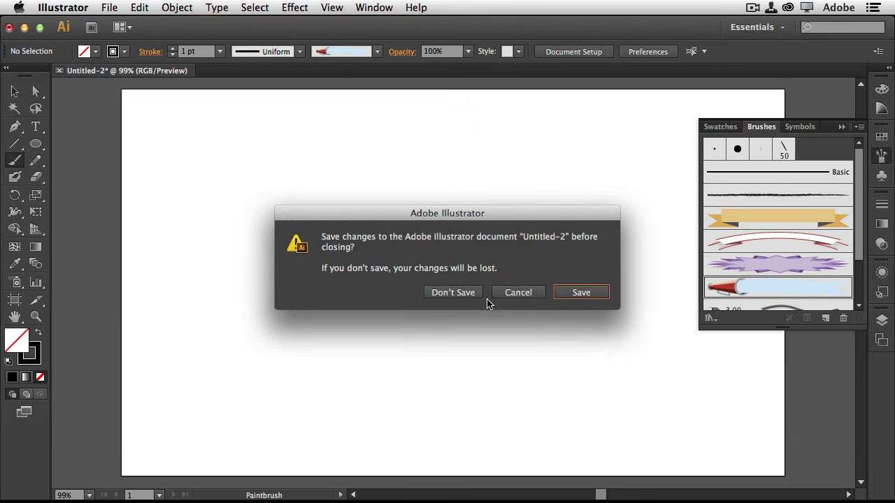
pyautogui.click(462, 294)
pyautogui.click(113, 10)
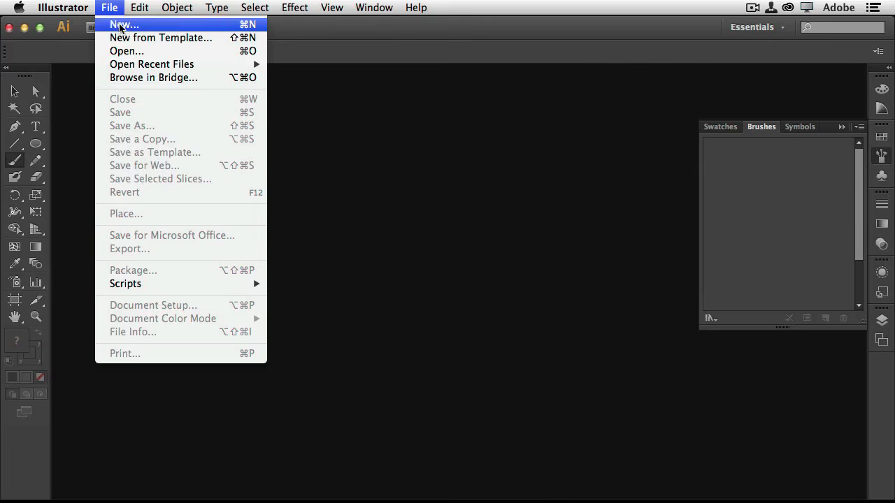
pyautogui.moveTo(225, 68)
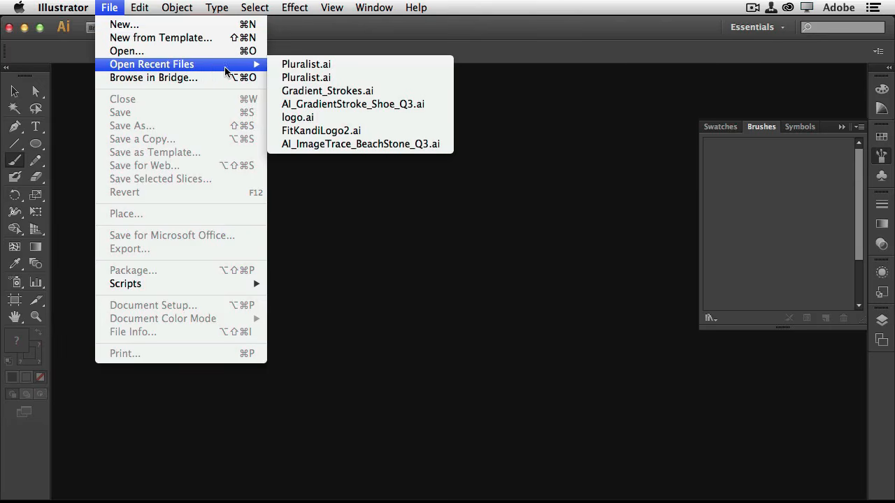
pyautogui.click(370, 66)
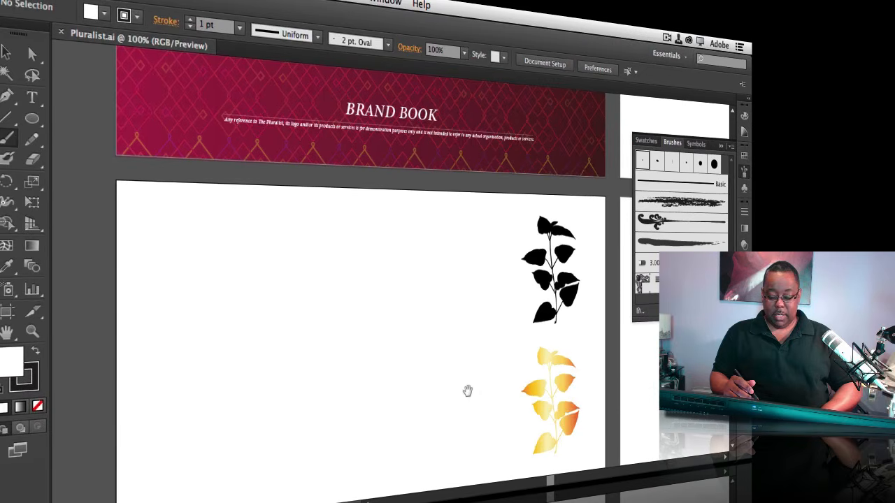
# - Place greenleaf_med.jpg from the Links folder as a linked image on the artboard with the leaf artwork
pyautogui.moveTo(474, 402); pyautogui.dragTo(474, 314)
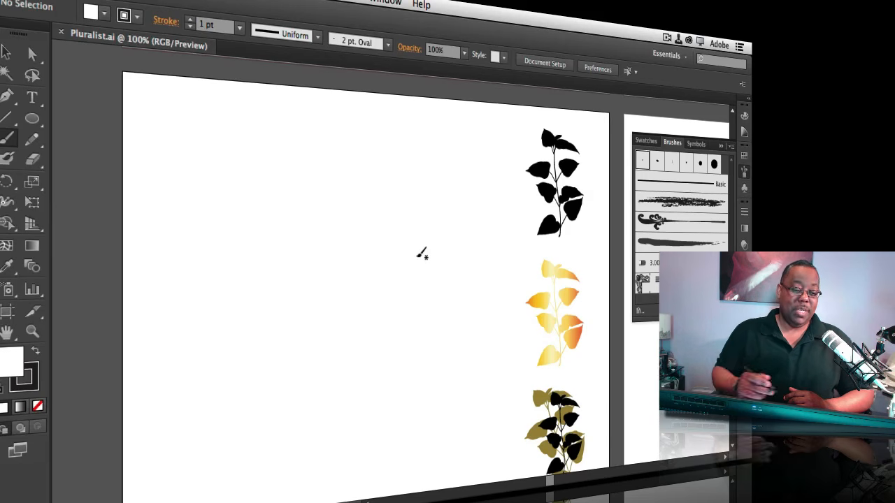
pyautogui.click(120, 0)
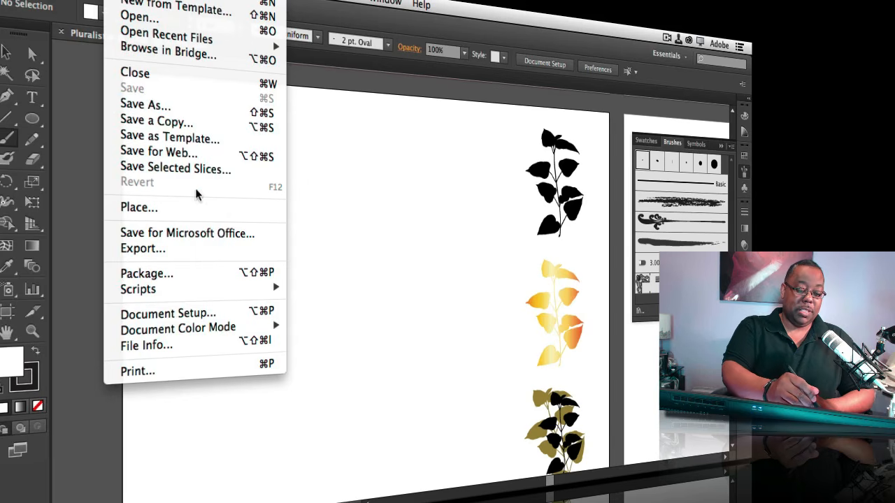
pyautogui.click(204, 211)
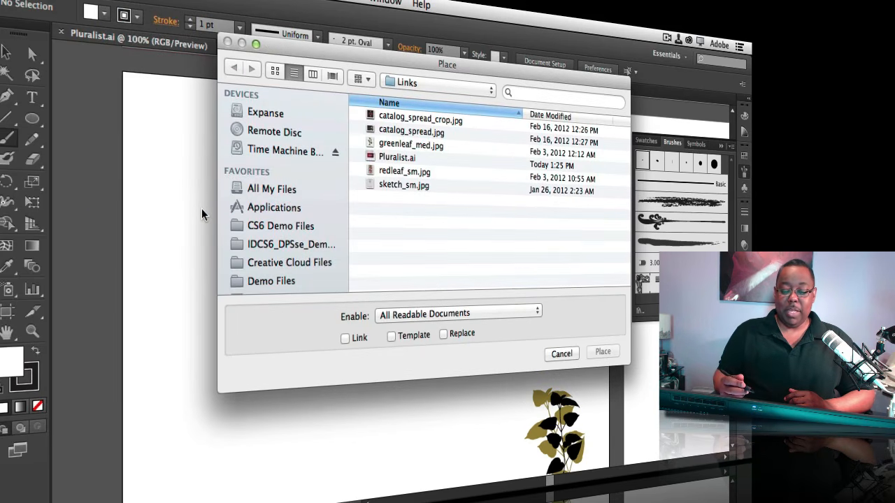
pyautogui.click(425, 147)
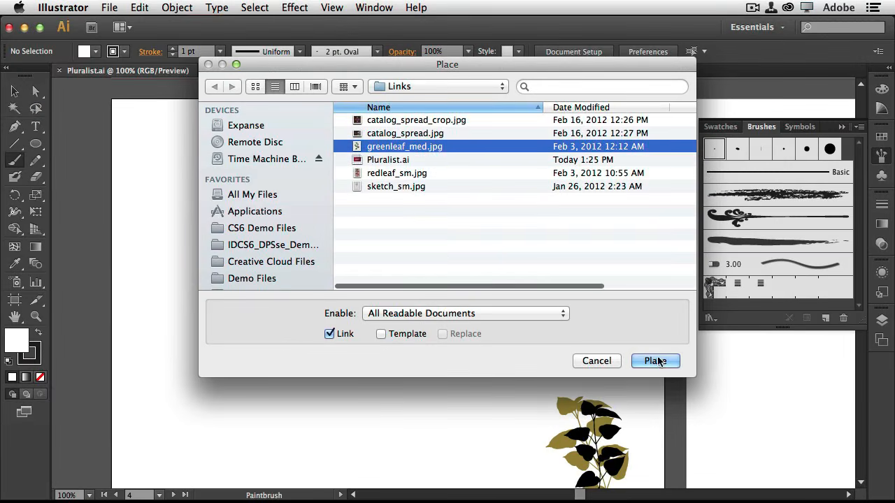
pyautogui.click(659, 361)
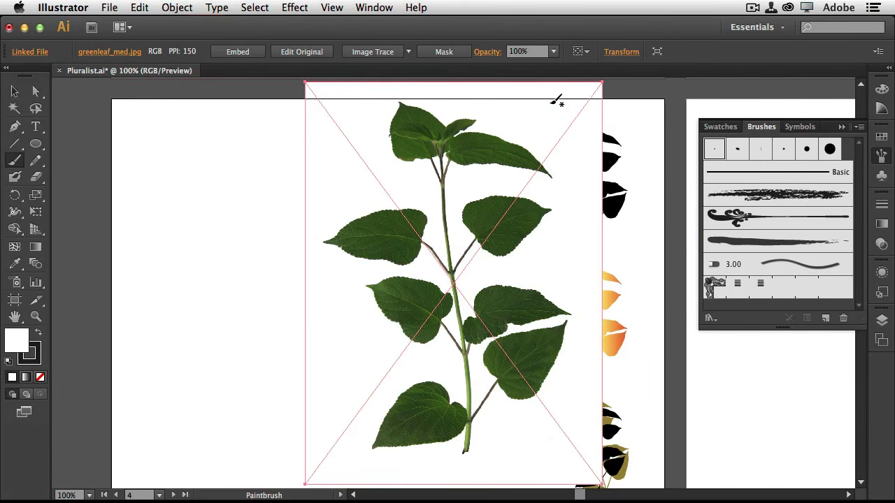
# - Scale the placed leaf photo down to about 262 × 355 pt, and move it into the artboard's empty left area
pyautogui.click(22, 94)
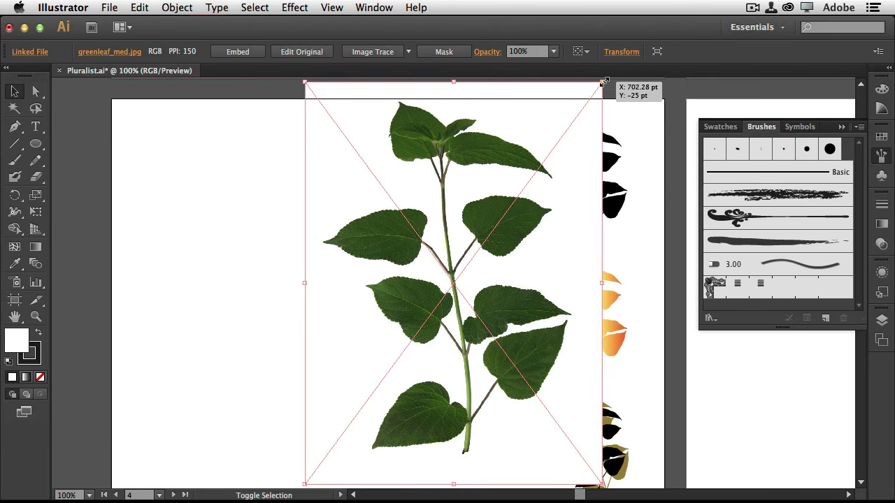
pyautogui.moveTo(604, 82); pyautogui.dragTo(488, 237)
pyautogui.moveTo(435, 381); pyautogui.dragTo(316, 303)
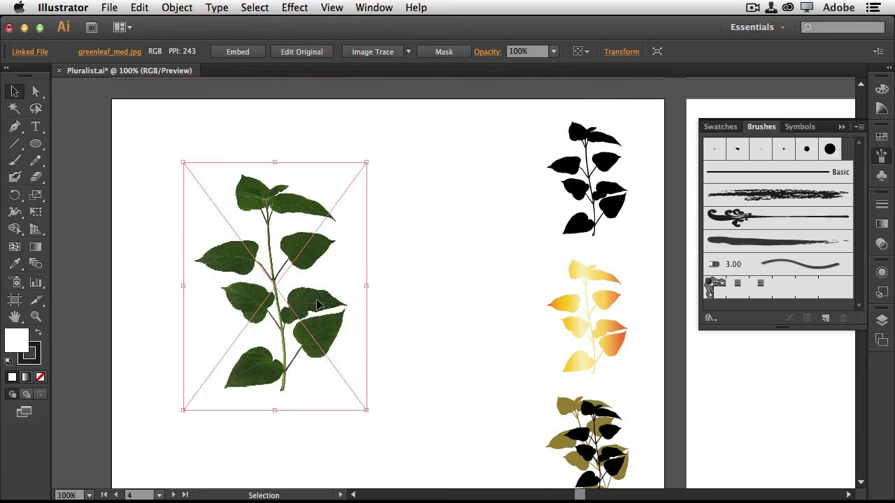
# - Examine the edges and pixel detail of the placed leaf photo at up to 1200% magnification
pyautogui.press('super')
pyautogui.press('super+equal')
pyautogui.press('super+equal')
pyautogui.press('super+equal')
pyautogui.press('super+equal')
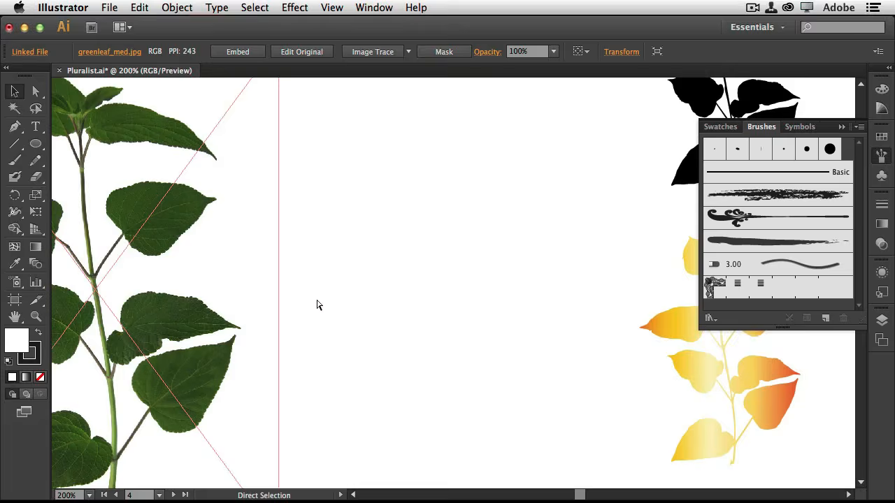
pyautogui.press('space')
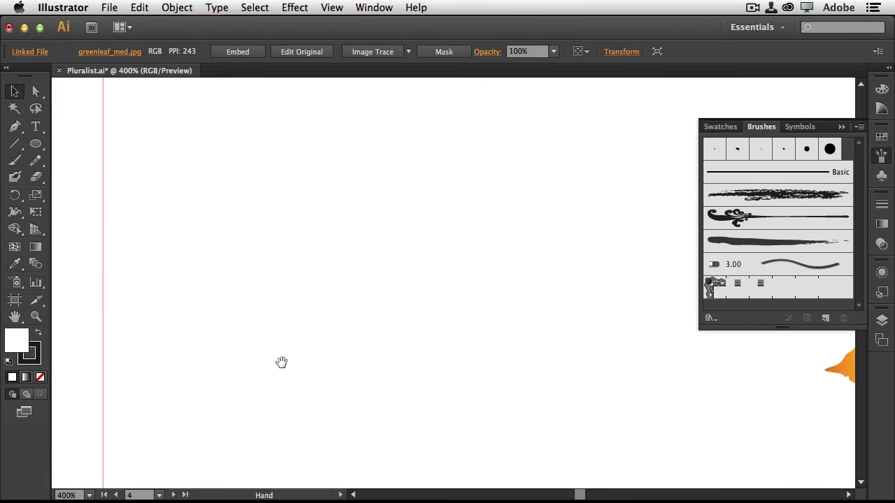
pyautogui.moveTo(282, 362); pyautogui.dragTo(611, 340)
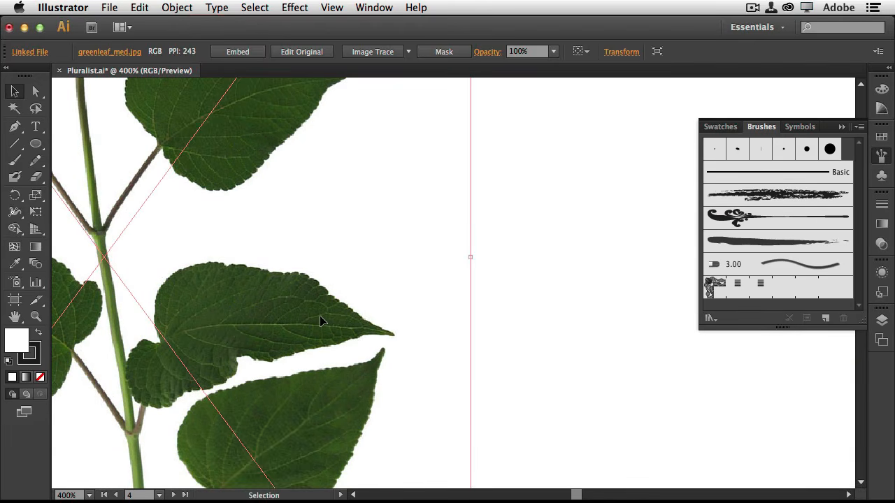
pyautogui.press('a')
pyautogui.press('super+equal')
pyautogui.press('super+equal')
pyautogui.press('super+equal')
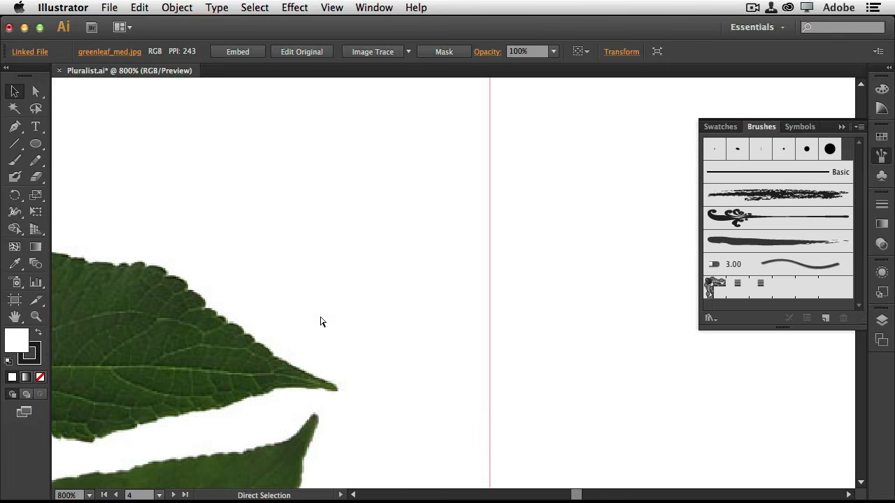
pyautogui.moveTo(248, 406); pyautogui.dragTo(524, 315)
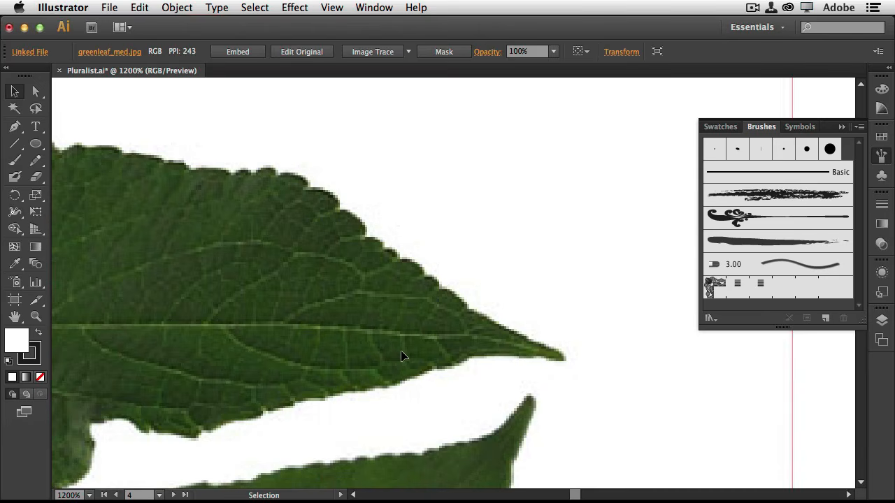
pyautogui.press('super+minus')
pyautogui.press('super+minus')
pyautogui.press('super+minus')
pyautogui.press('super+minus')
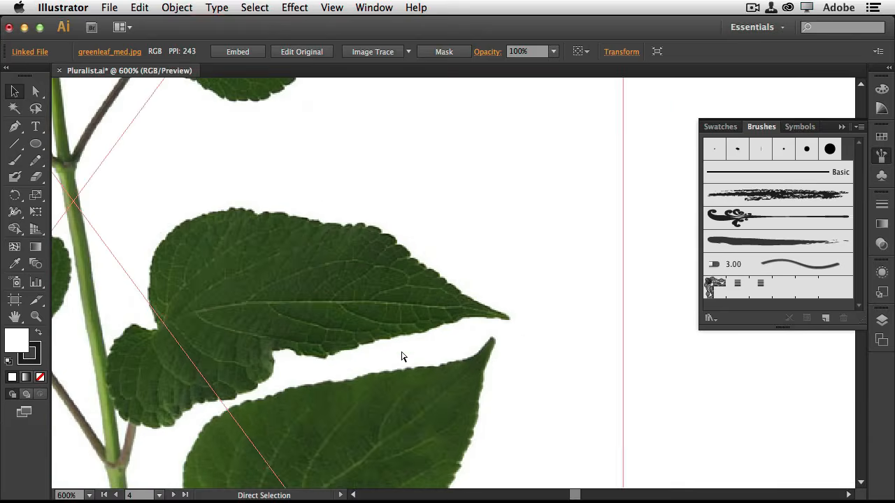
pyautogui.press('super+minus')
pyautogui.press('super+minus')
pyautogui.press('super+minus')
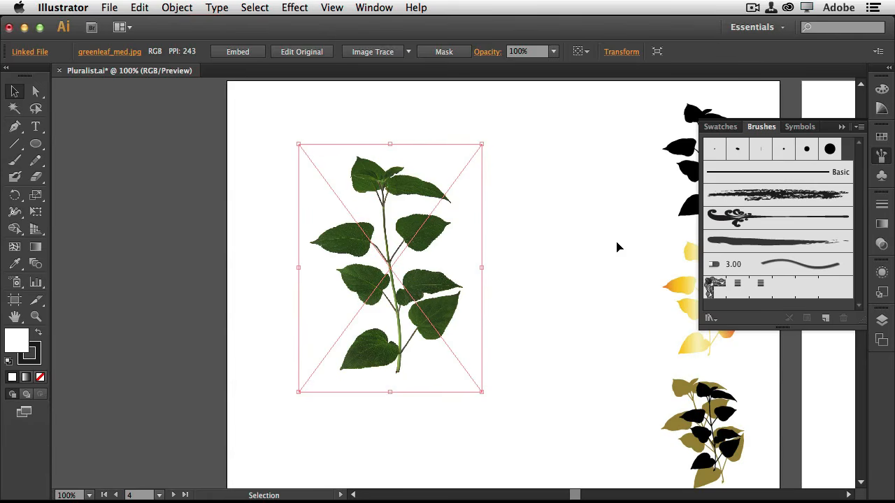
# - Collapse the brushes, open Image Trace beside the leaf photo, and trace the photo with the Low Fidelity Photo preset
pyautogui.click(842, 127)
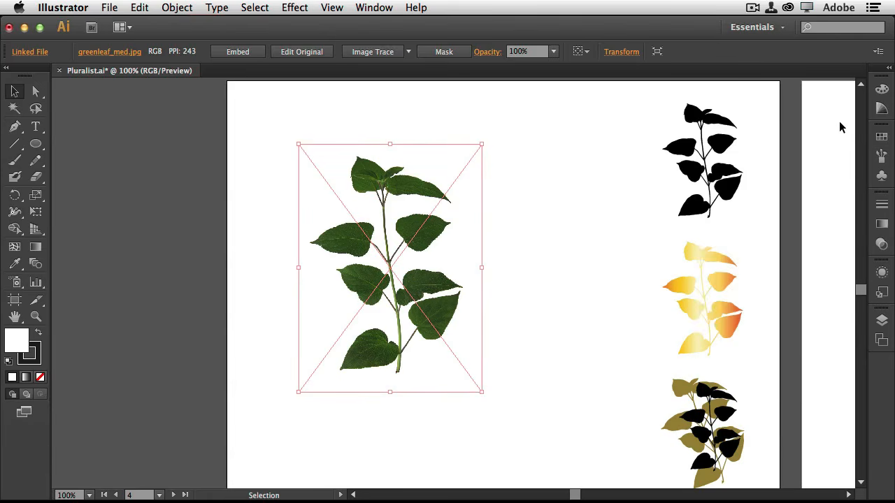
pyautogui.click(376, 9)
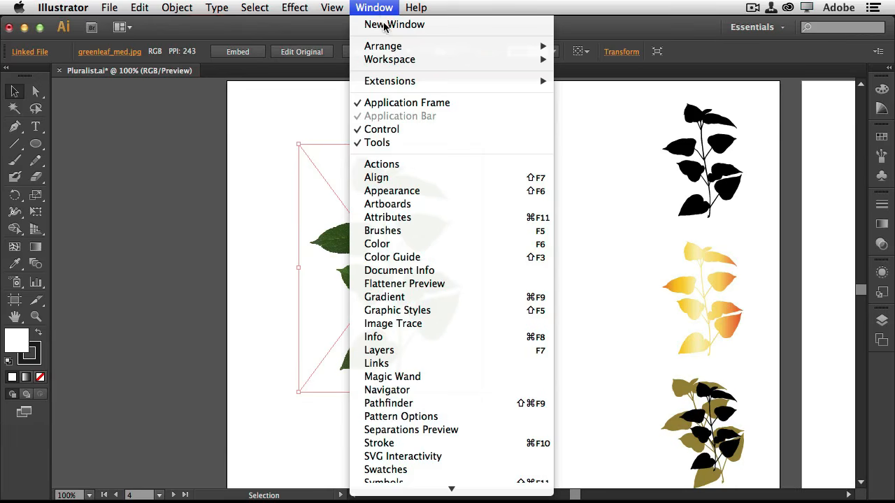
pyautogui.moveTo(447, 489)
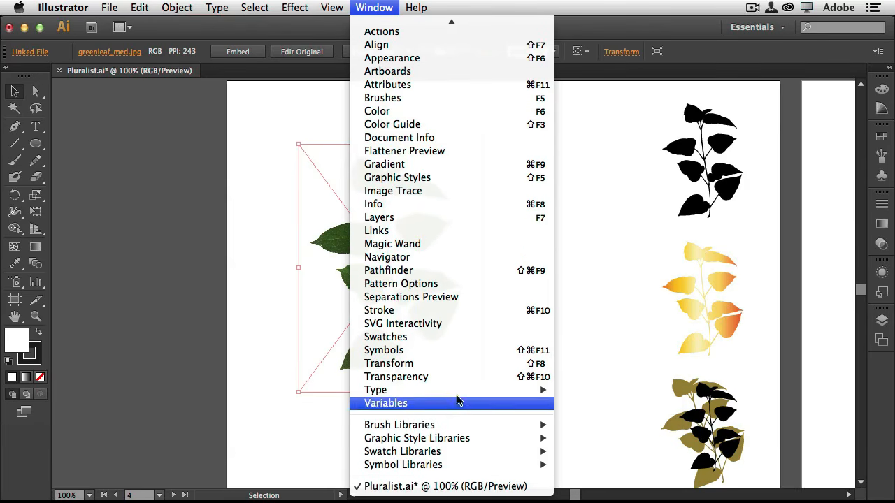
pyautogui.moveTo(458, 391)
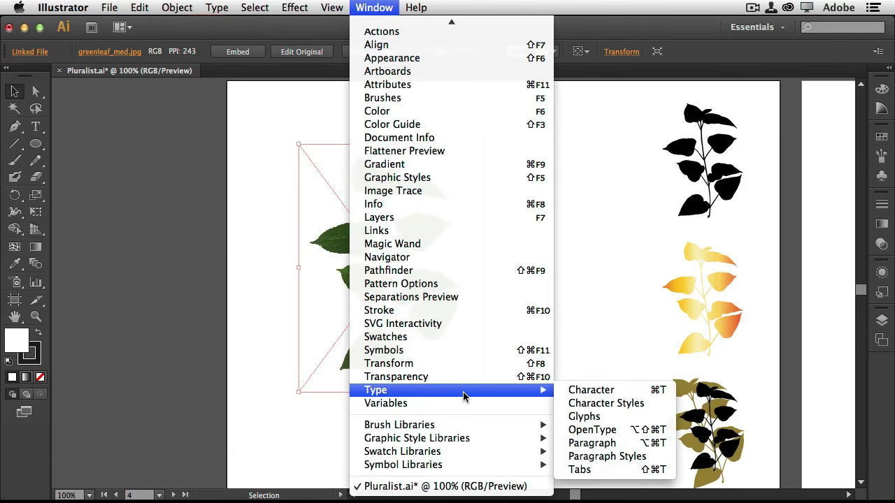
pyautogui.click(460, 191)
pyautogui.moveTo(623, 161); pyautogui.dragTo(762, 130)
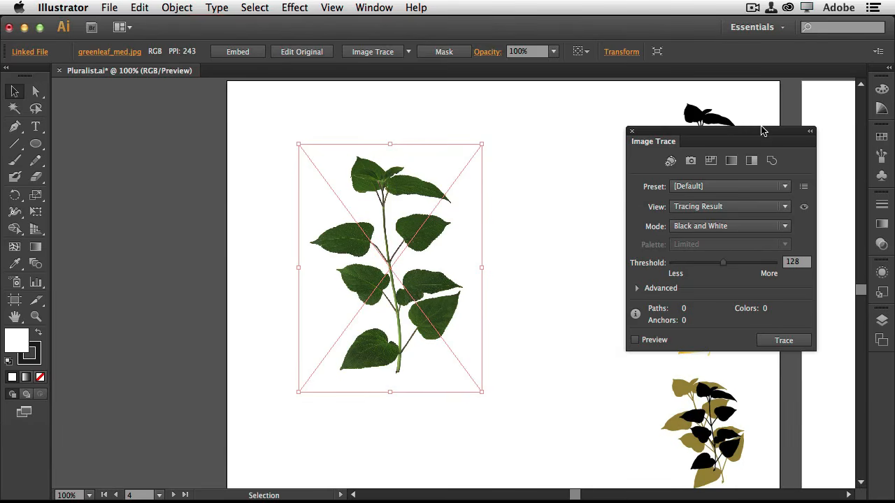
pyautogui.click(759, 186)
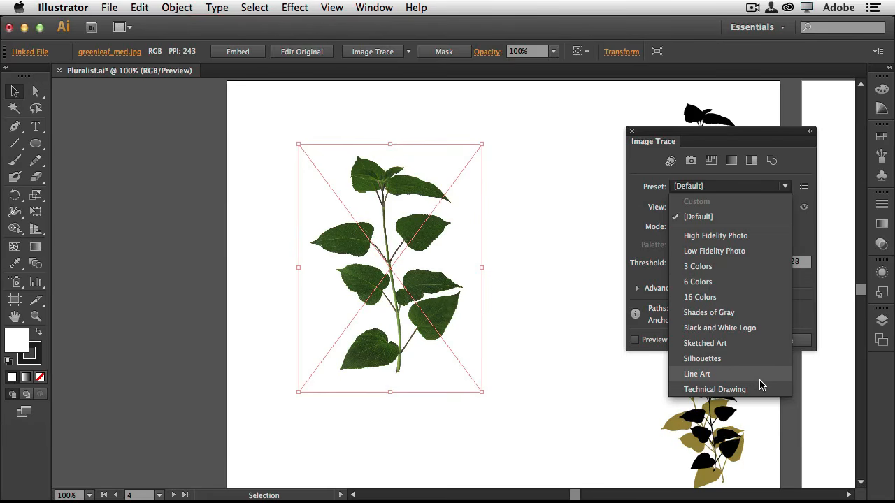
pyautogui.click(751, 256)
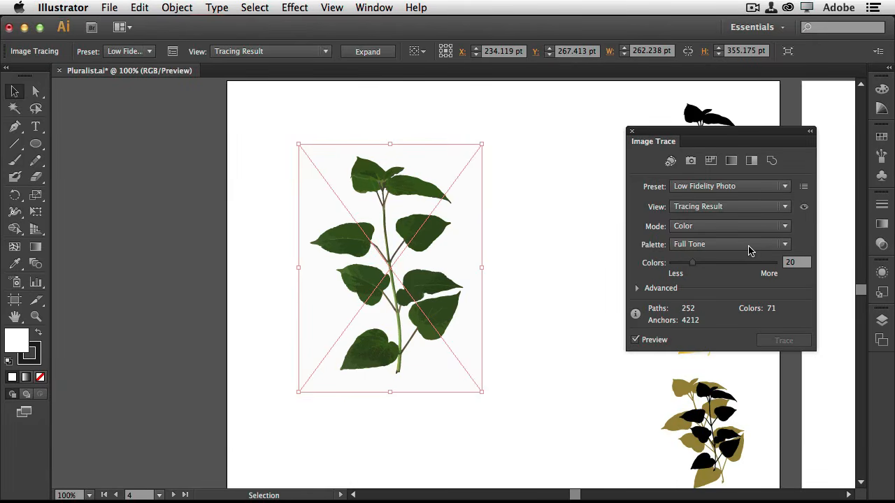
# - Examine the edges and colour areas of the traced leaves at up to 4800% magnification
pyautogui.press('super+equal')
pyautogui.press('super+equal')
pyautogui.press('super+equal')
pyautogui.press('super+equal')
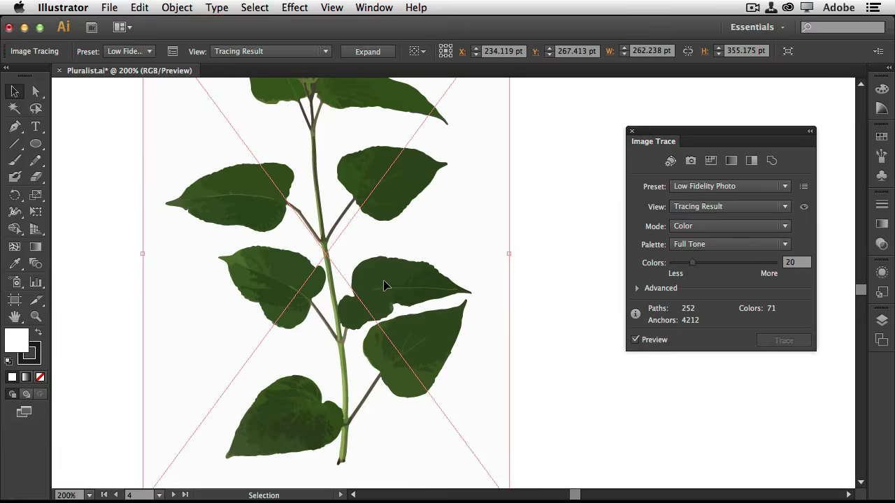
pyautogui.press('super+equal')
pyautogui.press('super+equal')
pyautogui.press('super+equal')
pyautogui.press('super+equal')
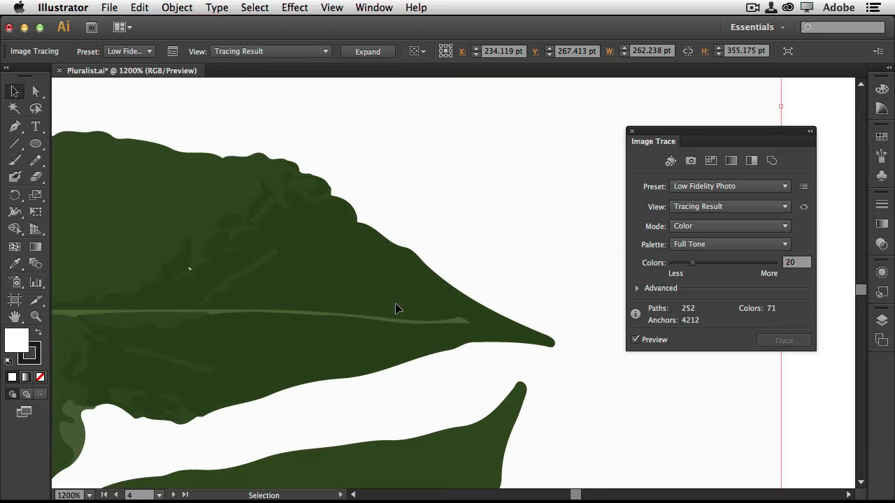
pyautogui.press('super+equal')
pyautogui.press('super+equal')
pyautogui.press('super+equal')
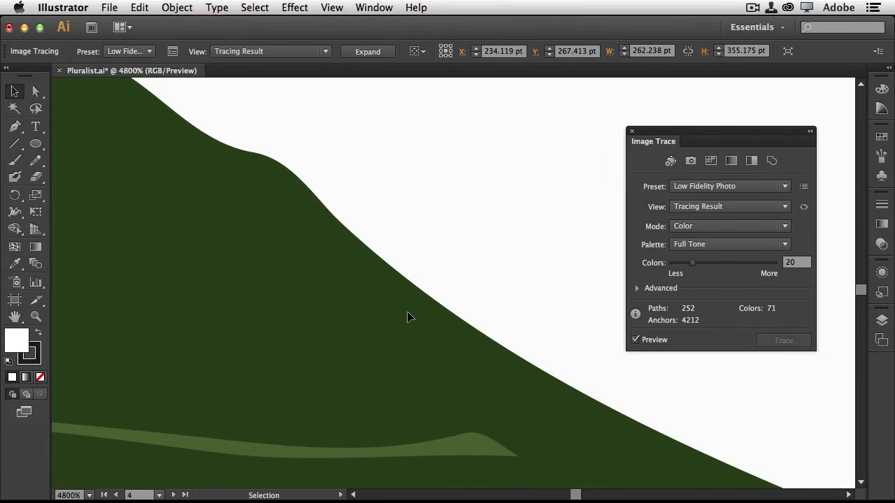
pyautogui.press('super+equal')
pyautogui.press('super+minus')
pyautogui.press('super+minus')
pyautogui.press('super+minus')
pyautogui.press('super+minus')
pyautogui.press('super+minus')
pyautogui.press('super+minus')
pyautogui.press('super+minus')
pyautogui.press('super+minus')
pyautogui.press('super+minus')
pyautogui.press('super+minus')
pyautogui.press('super+minus')
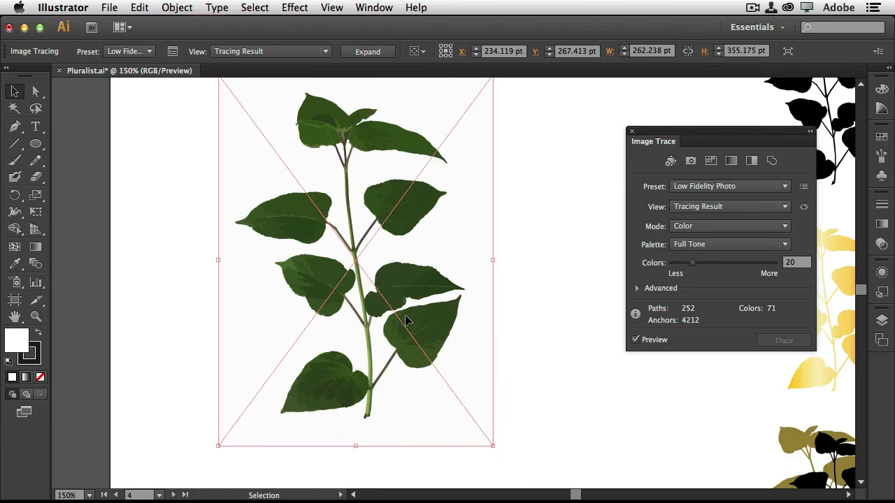
pyautogui.press('super+minus')
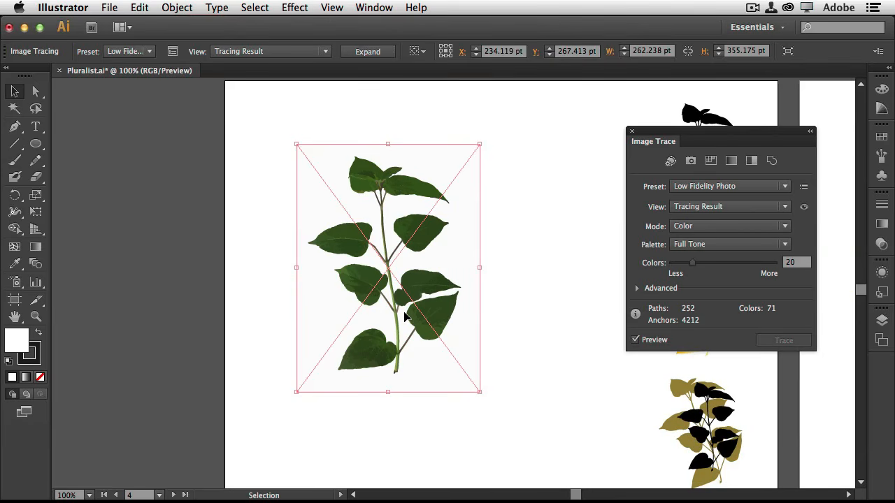
# - Retrace the leaf photo with the Shades of Gray preset
pyautogui.click(746, 186)
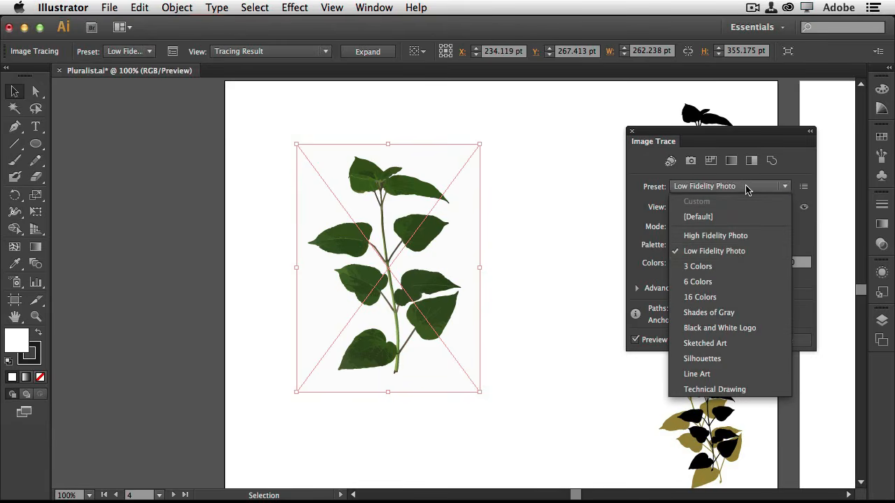
pyautogui.click(739, 312)
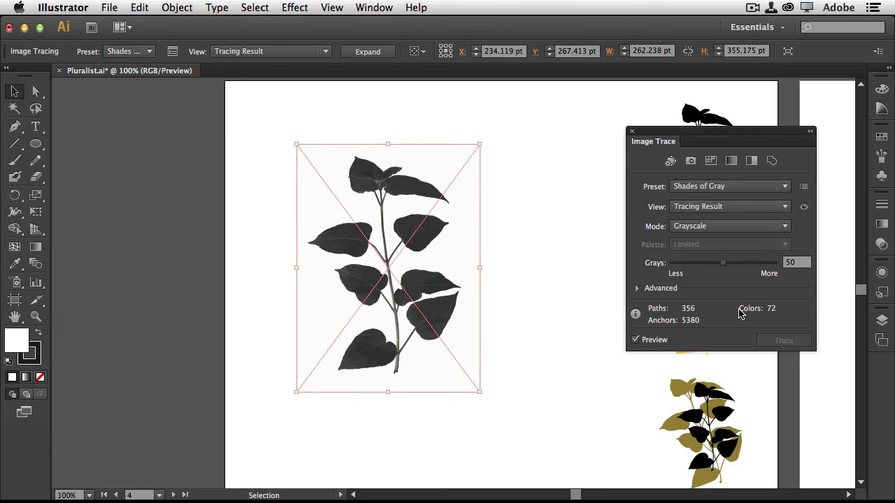
# - Examine the edges and gray tones of the traced leaves at up to 800% magnification
pyautogui.press('super+equal')
pyautogui.press('super+equal')
pyautogui.press('super+equal')
pyautogui.press('super+equal')
pyautogui.press('super+equal')
pyautogui.press('super+equal')
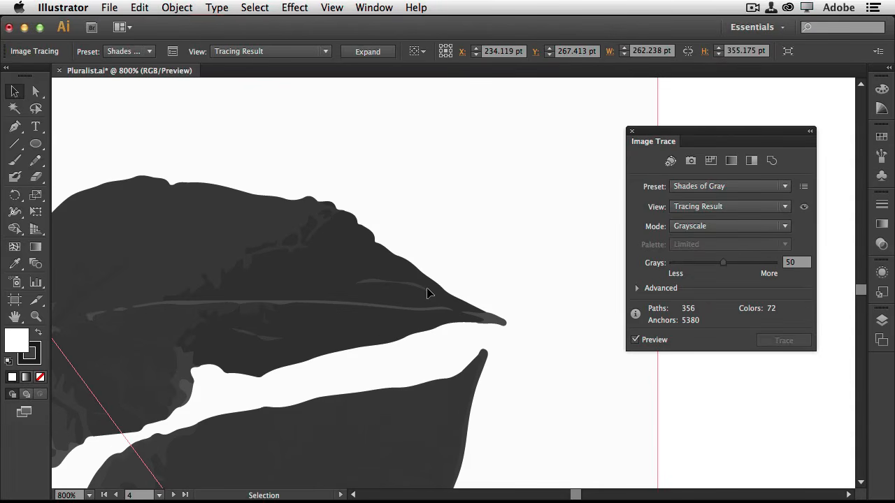
pyautogui.press('super+minus')
pyautogui.press('super+minus')
pyautogui.press('super+minus')
pyautogui.press('super+minus')
pyautogui.press('super+minus')
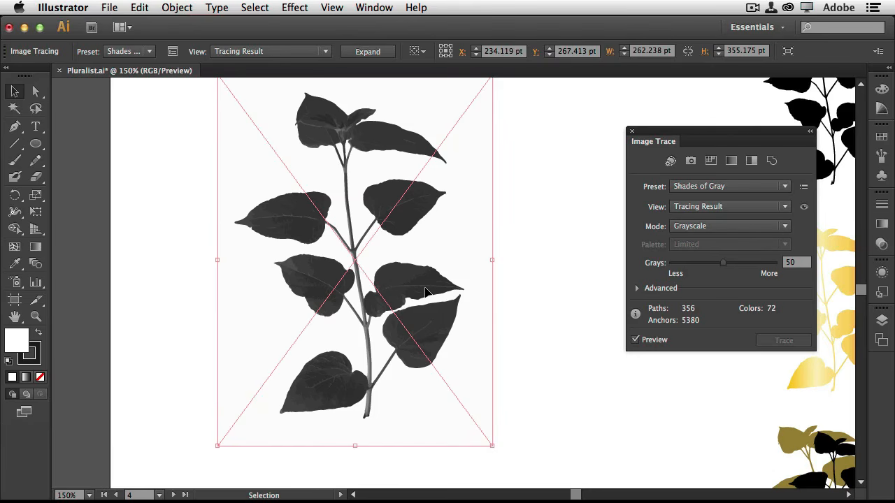
# - Switch the leaf tracing to the Silhouettes preset, and expand it into editable paths
pyautogui.click(736, 231)
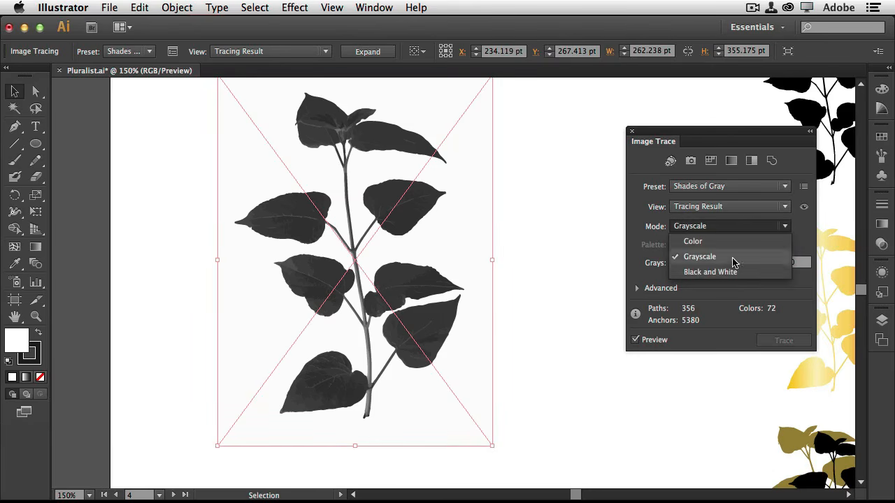
pyautogui.click(729, 189)
pyautogui.click(733, 189)
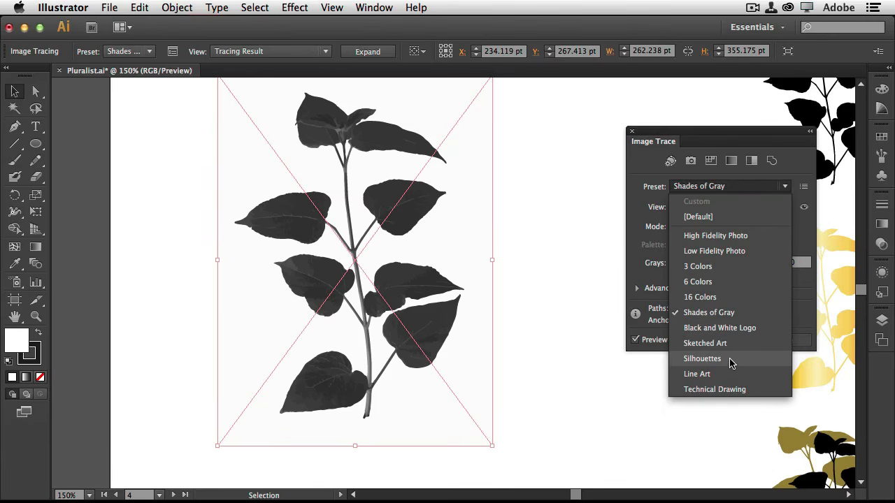
pyautogui.press('Escape')
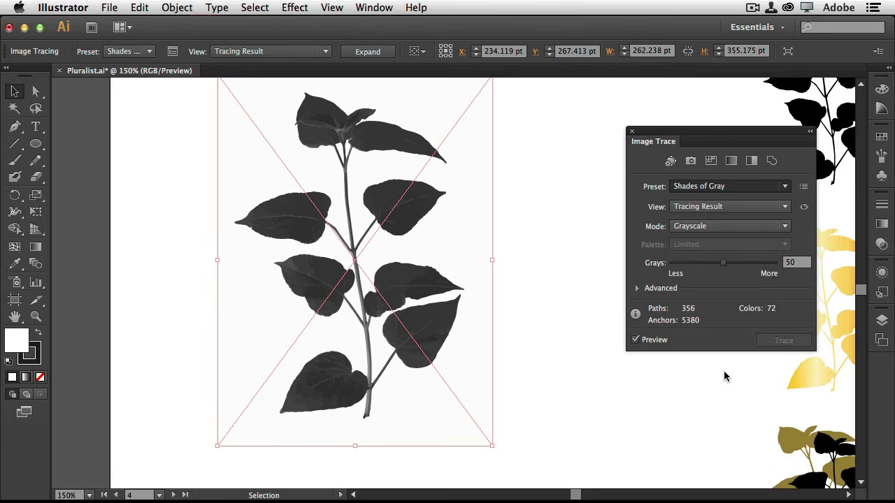
pyautogui.click(741, 188)
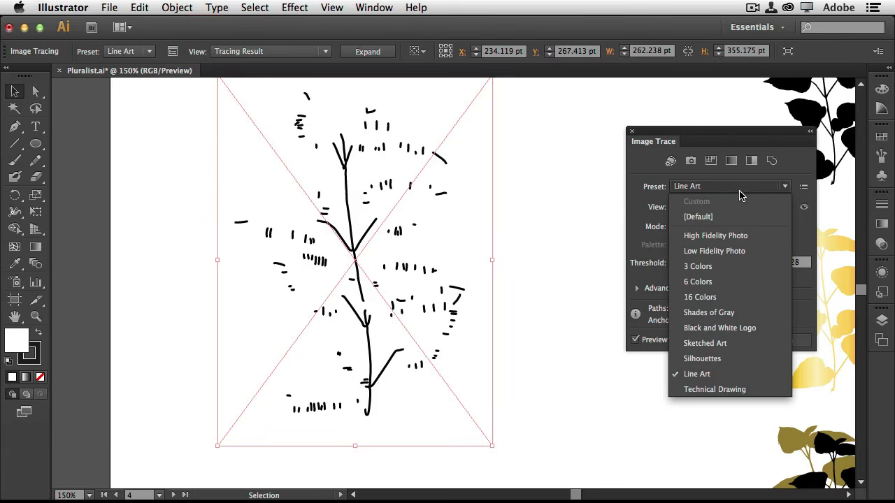
pyautogui.click(720, 360)
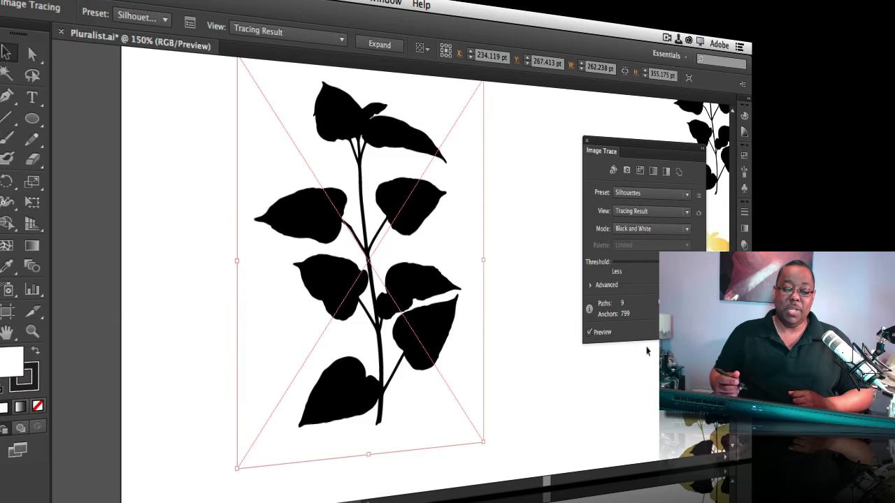
pyautogui.click(380, 45)
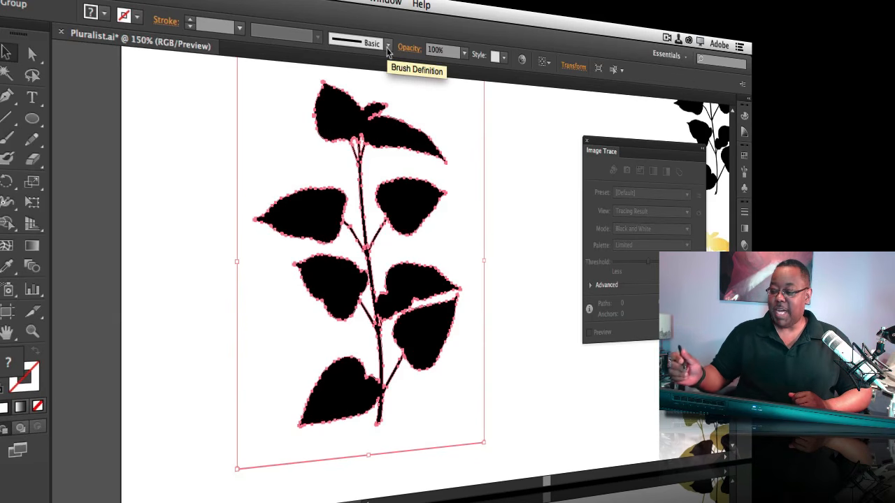
# - Show the swatches and try filling the whole expanded leaf group with the R=114 G=111 B=110 gray
pyautogui.click(744, 156)
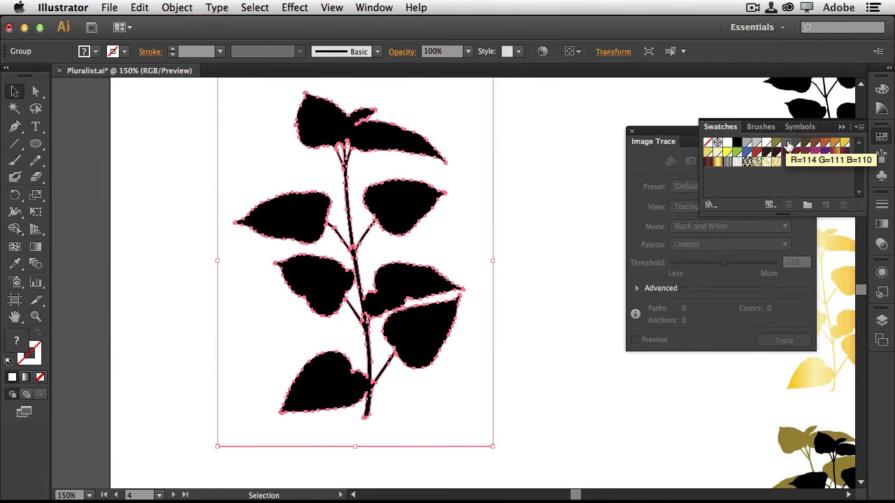
pyautogui.click(788, 144)
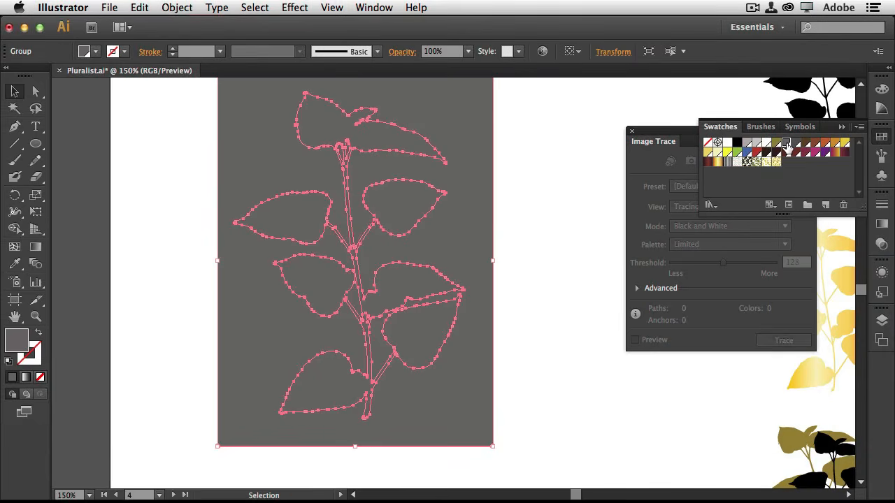
pyautogui.press('super+z')
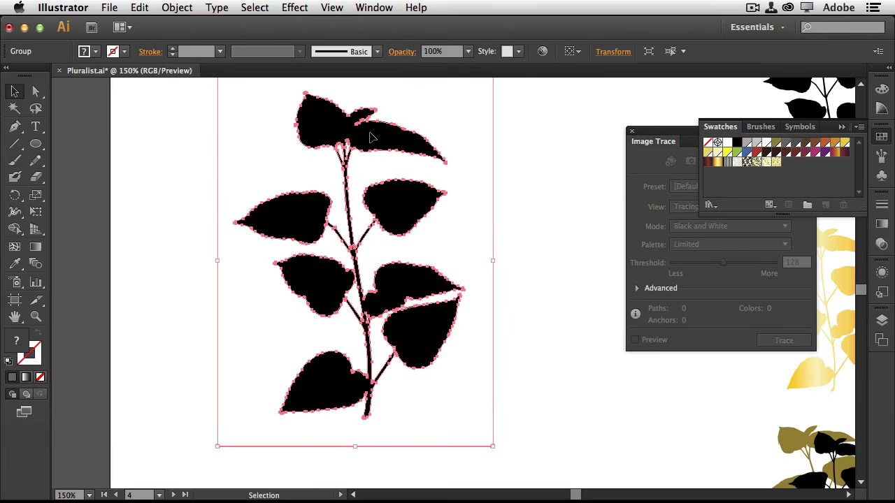
# - Isolate the expanded group, recolour only its leaf silhouette with the bright magenta swatch, and leave isolation mode
pyautogui.doubleClick(330, 130)
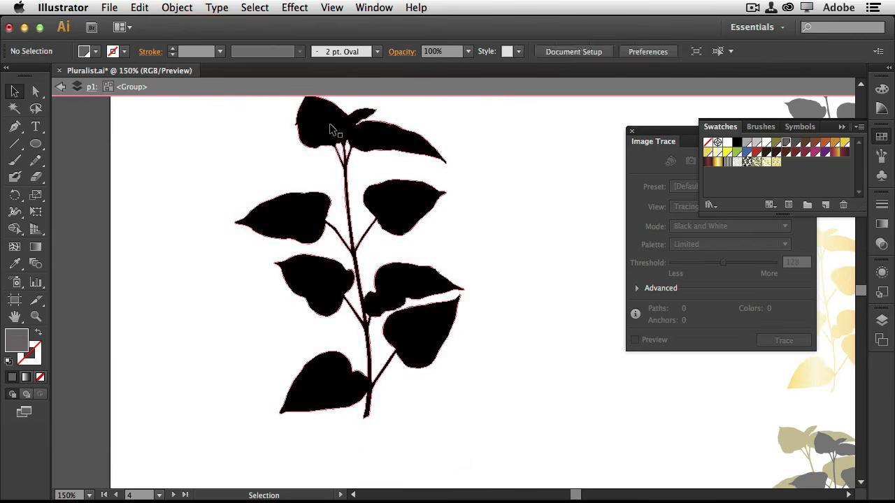
pyautogui.click(334, 129)
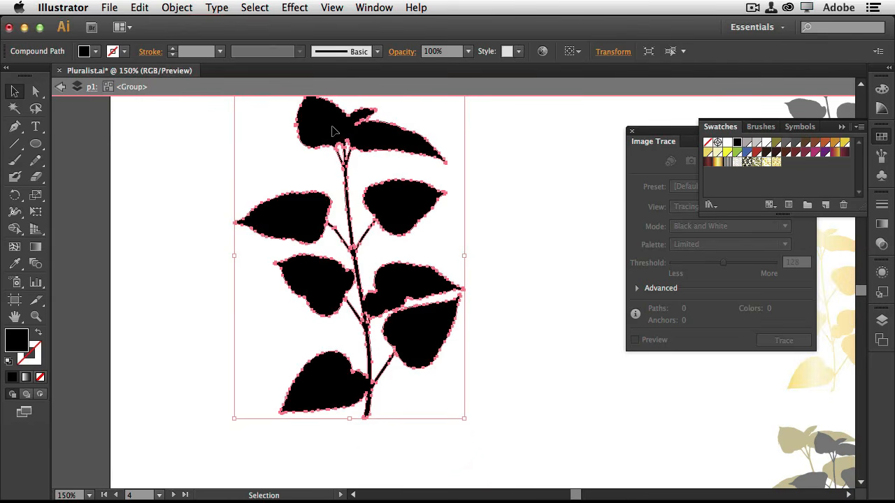
pyautogui.click(796, 144)
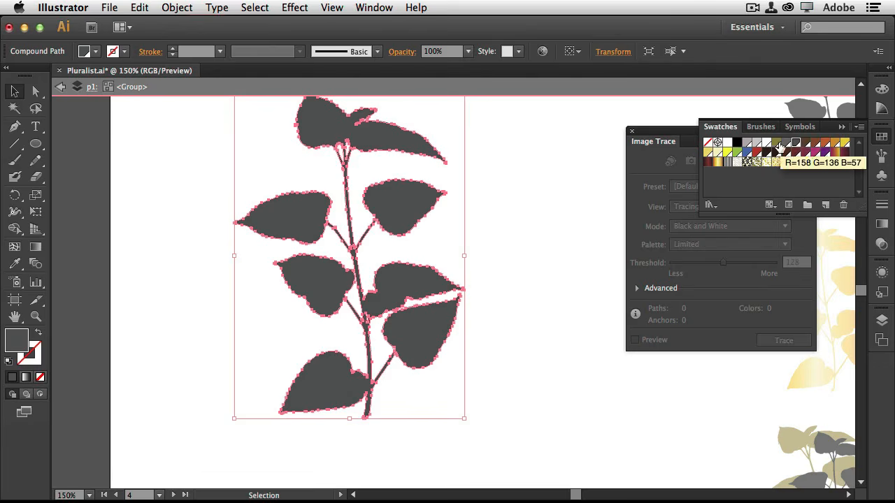
pyautogui.click(777, 143)
pyautogui.click(788, 145)
pyautogui.click(797, 152)
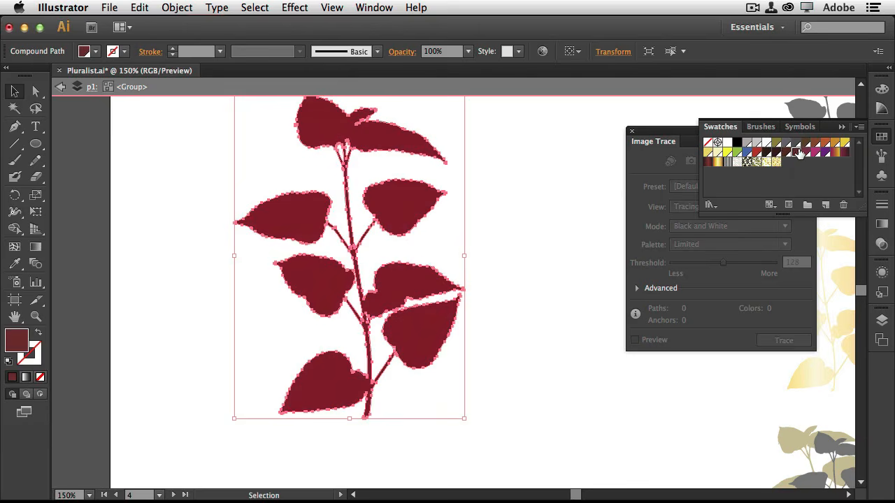
pyautogui.click(814, 152)
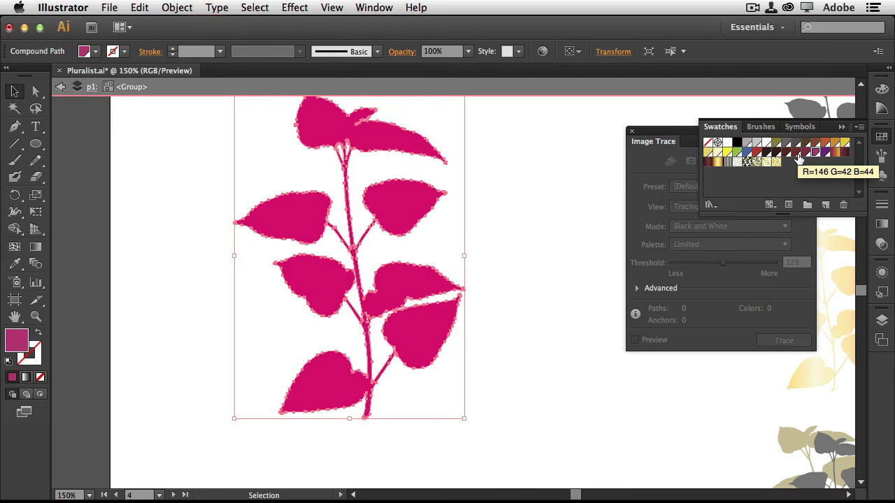
pyautogui.click(595, 405)
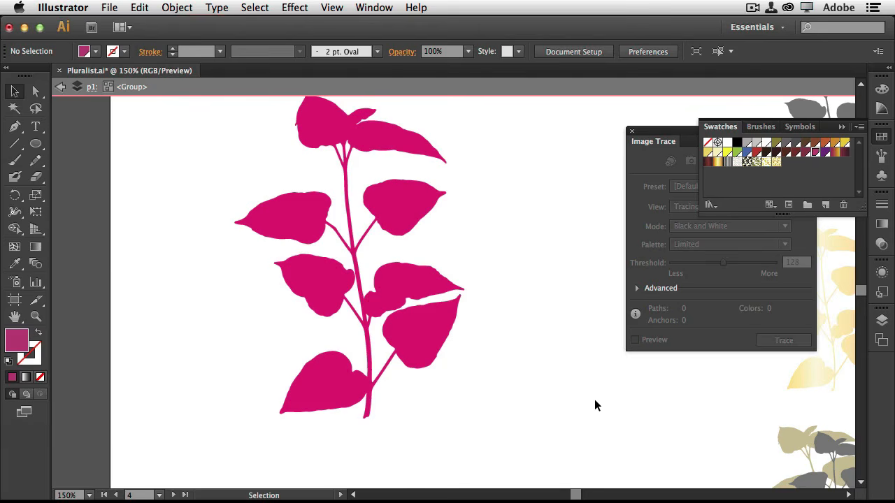
pyautogui.press('a')
pyautogui.press('super+1')
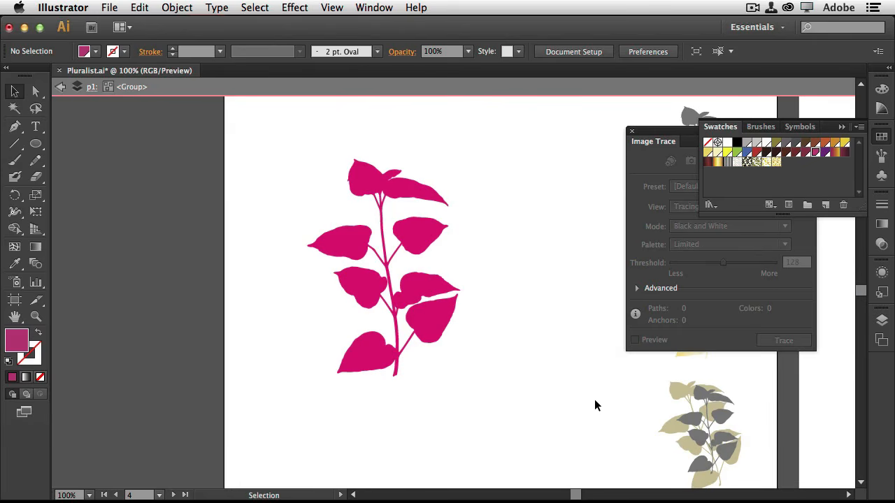
pyautogui.click(60, 87)
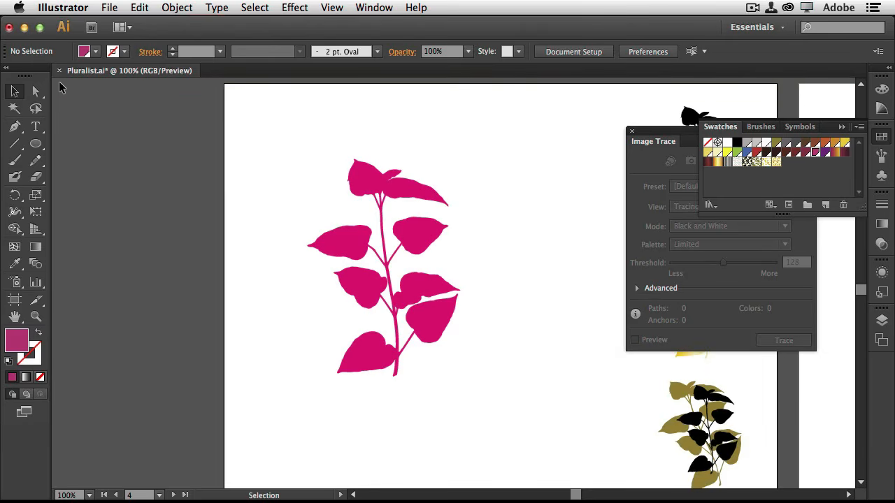
# - Make a new pattern from the magenta leaf group
pyautogui.click(367, 176)
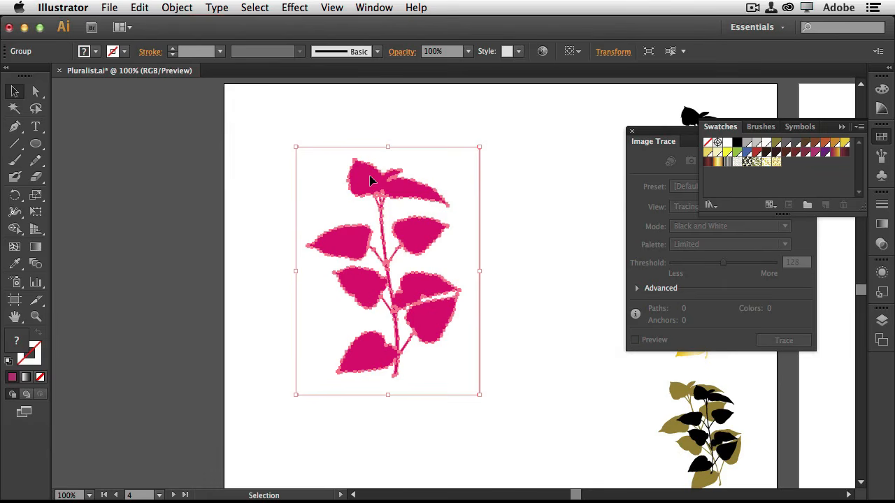
pyautogui.click(177, 7)
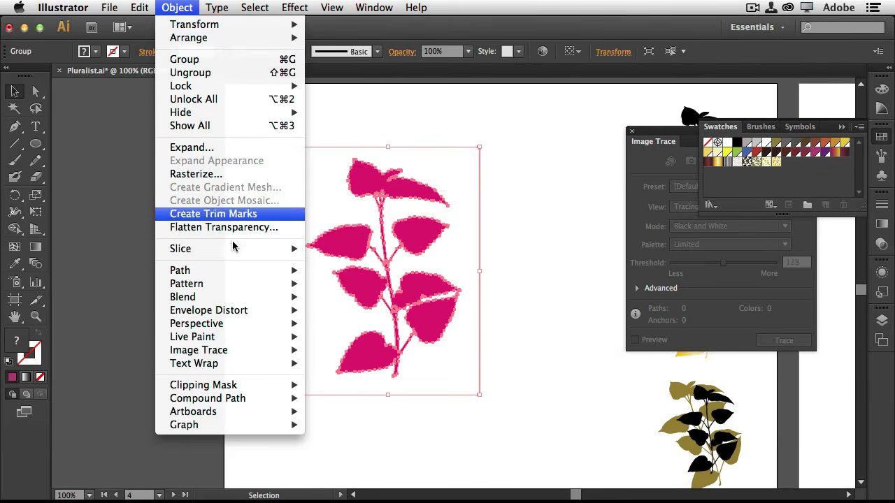
pyautogui.moveTo(248, 284)
pyautogui.click(354, 286)
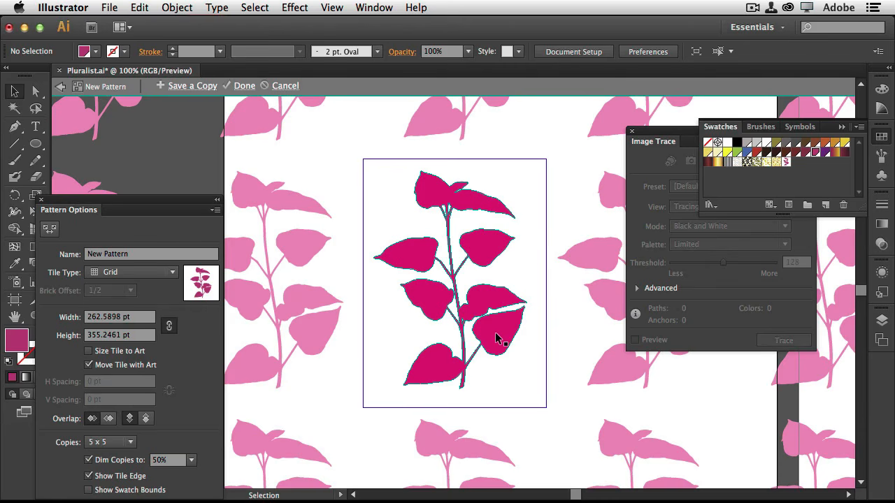
# - Add a smaller orange copy of the magenta sprig, rotated counterclockwise, in the lower left of the pattern tile
pyautogui.moveTo(495, 339); pyautogui.dragTo(529, 363)
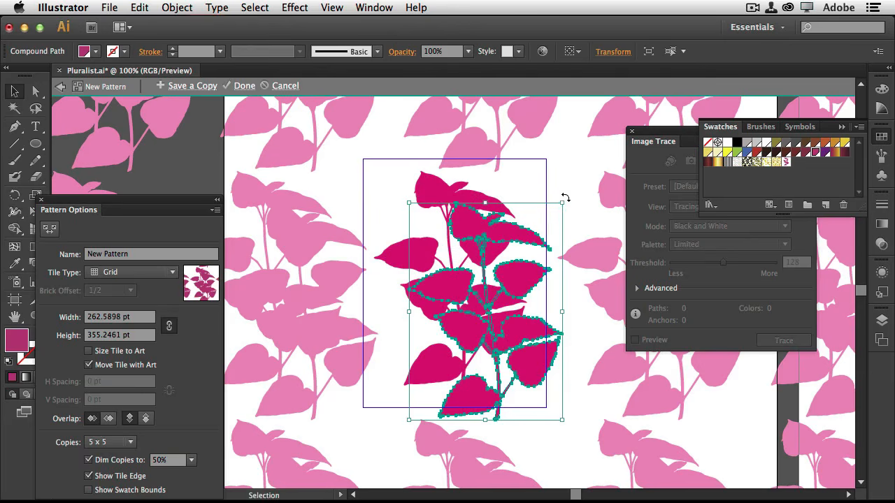
pyautogui.moveTo(565, 199); pyautogui.dragTo(423, 217)
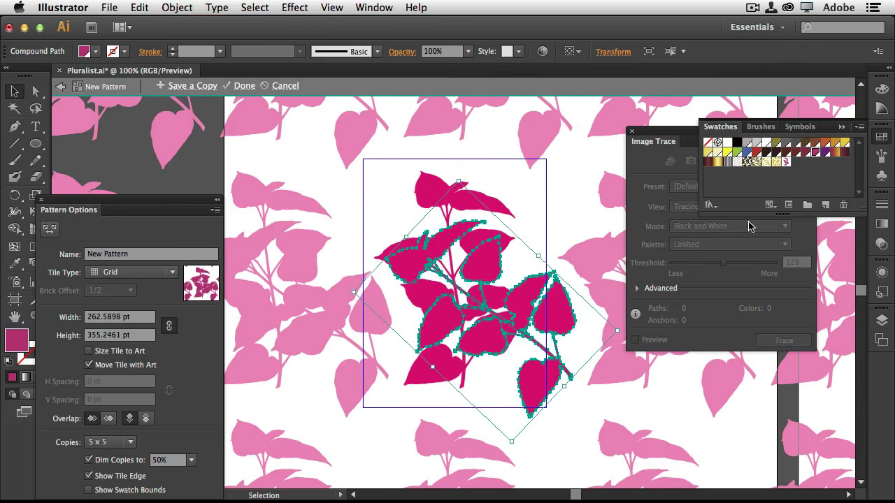
pyautogui.click(835, 143)
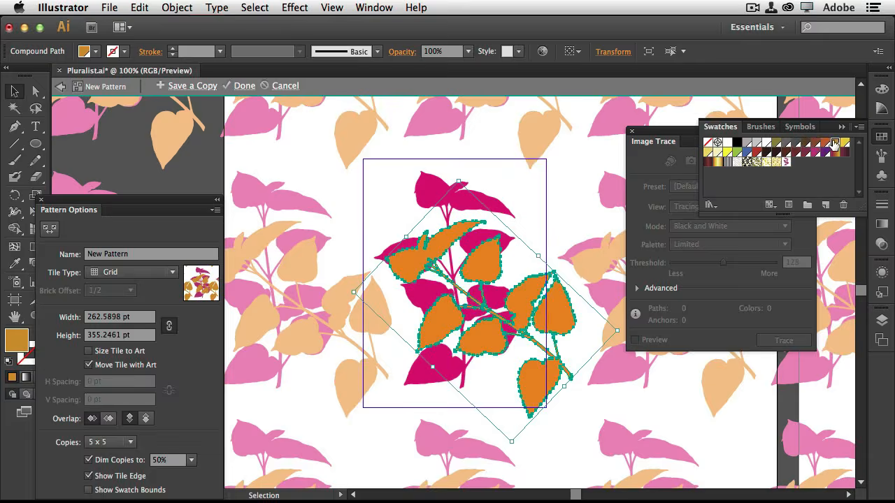
pyautogui.moveTo(569, 316); pyautogui.dragTo(511, 340)
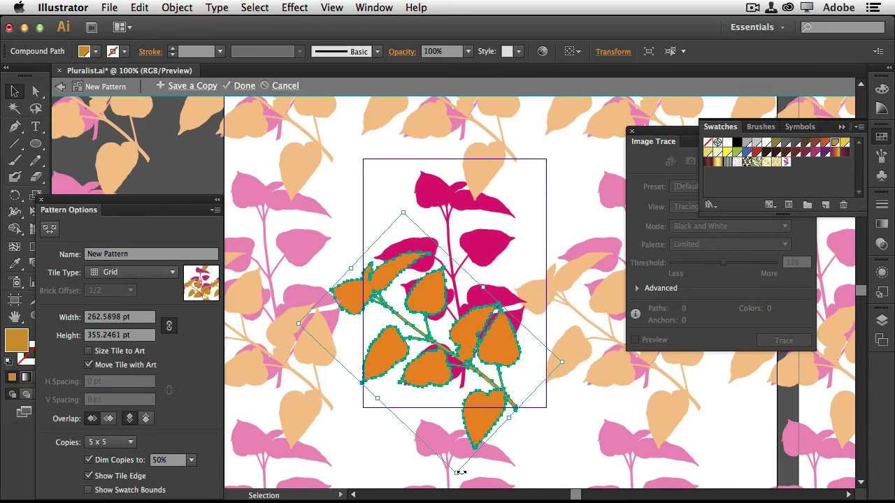
pyautogui.moveTo(457, 474); pyautogui.dragTo(441, 400)
# - Copy the orange sprig to the tile's upper right, rotate it clockwise, and fill it with R=174 G=39 B=75 at 30% opacity
pyautogui.moveTo(473, 317); pyautogui.dragTo(552, 228)
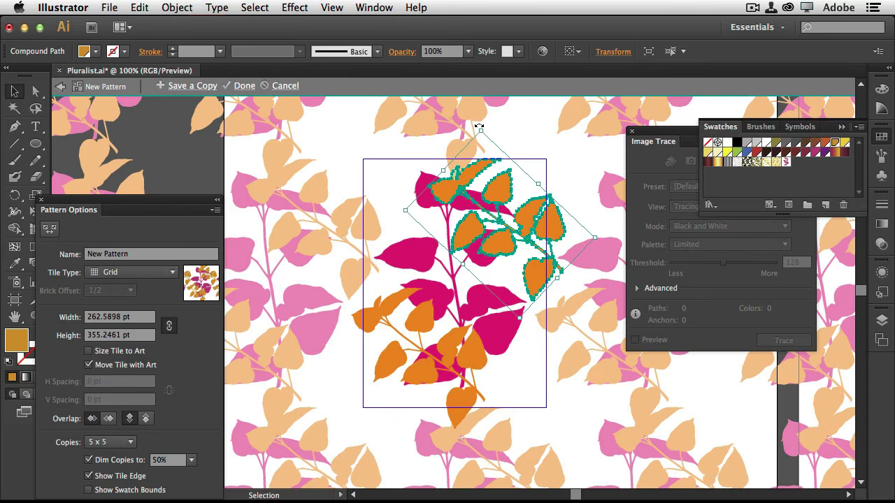
pyautogui.moveTo(480, 125)
pyautogui.mouseDown()
pyautogui.moveTo(507, 134)
pyautogui.moveTo(575, 202)
pyautogui.mouseUp()
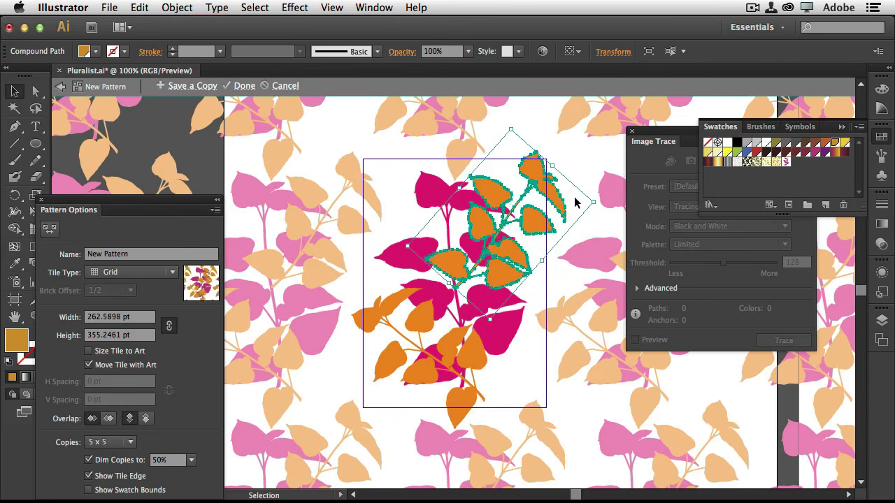
pyautogui.click(804, 153)
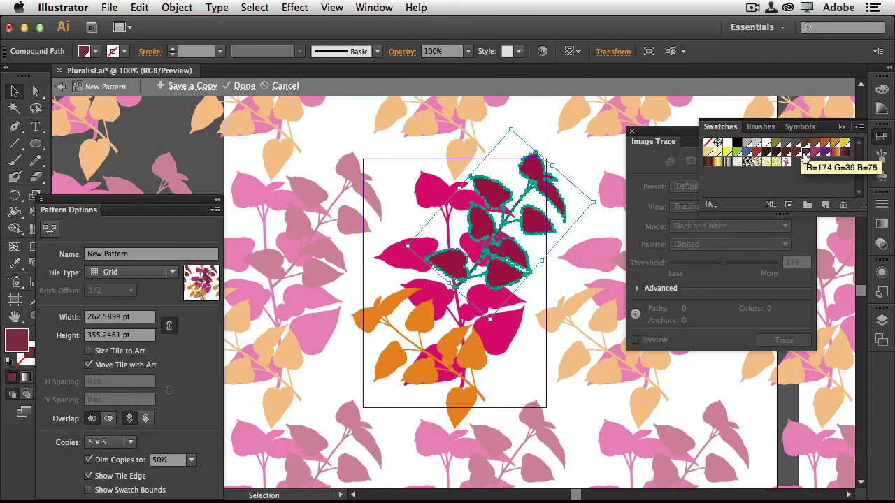
pyautogui.click(468, 52)
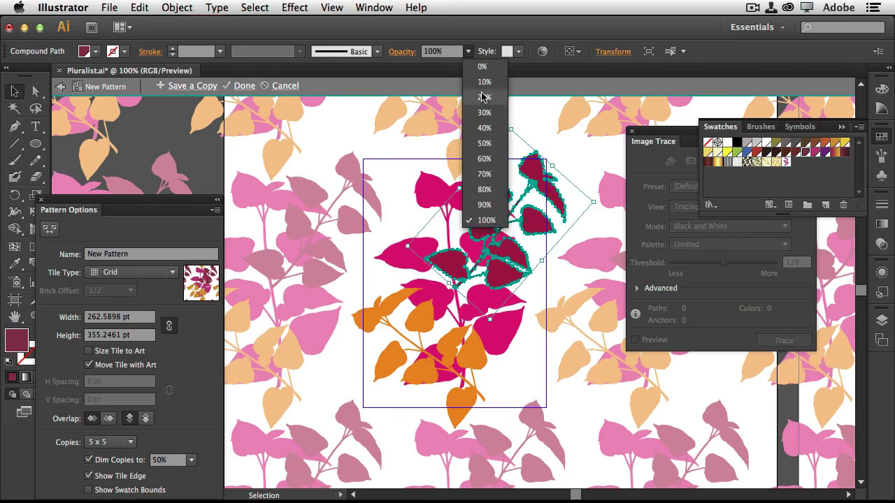
pyautogui.click(485, 112)
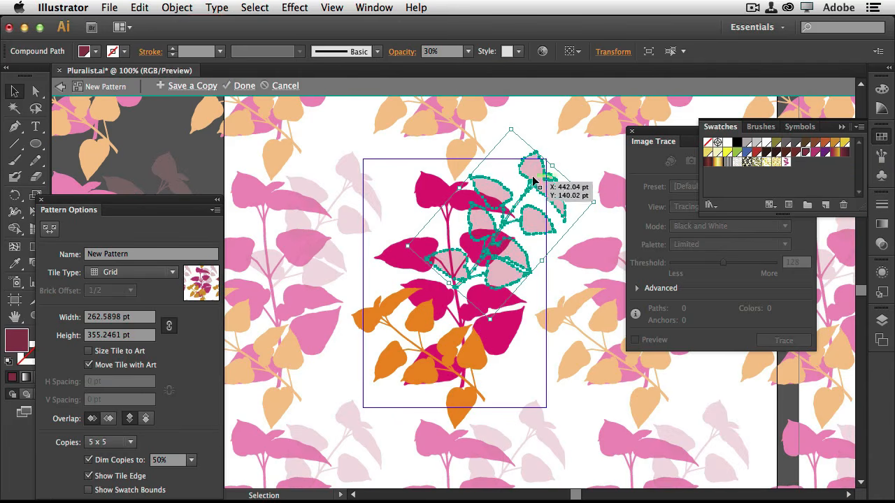
# - Move the translucent sprig to the tile's upper left, and place a copy of it in the upper right
pyautogui.moveTo(533, 181); pyautogui.dragTo(427, 179)
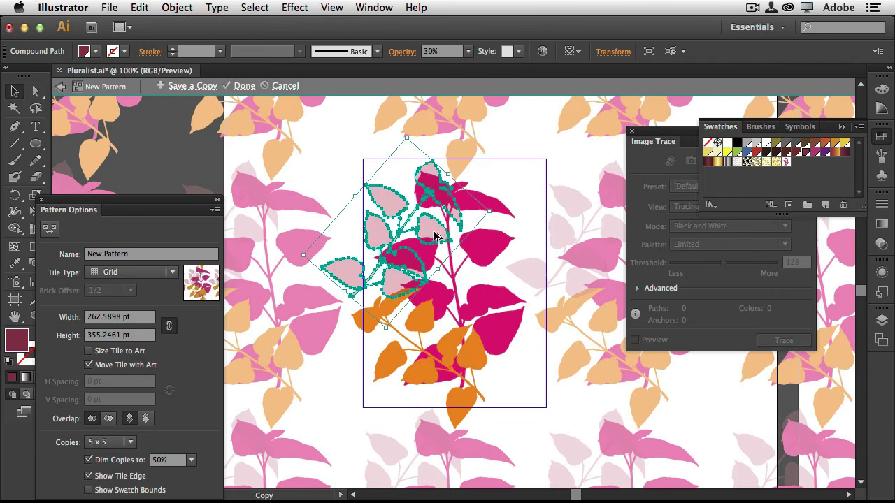
pyautogui.moveTo(434, 236); pyautogui.dragTo(549, 248)
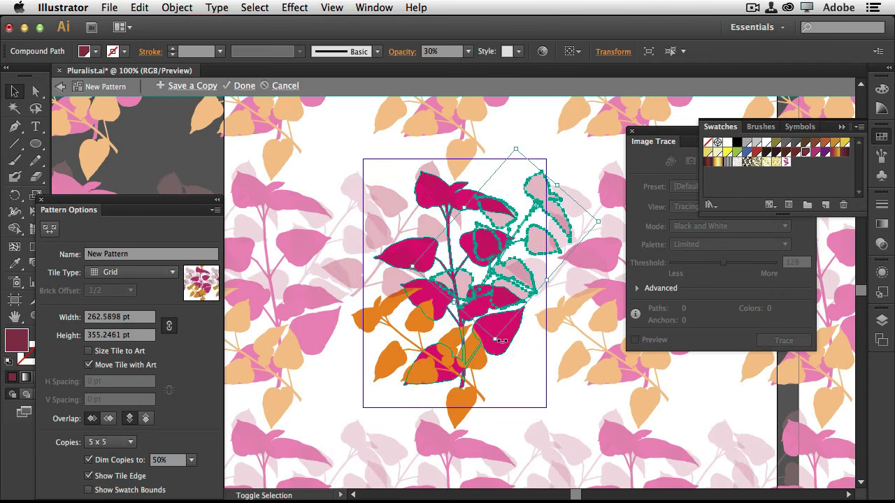
# - Scale down the translucent sprig copy in the tile's upper right and fill it with the golden orange swatch
pyautogui.moveTo(500, 340); pyautogui.dragTo(500, 280)
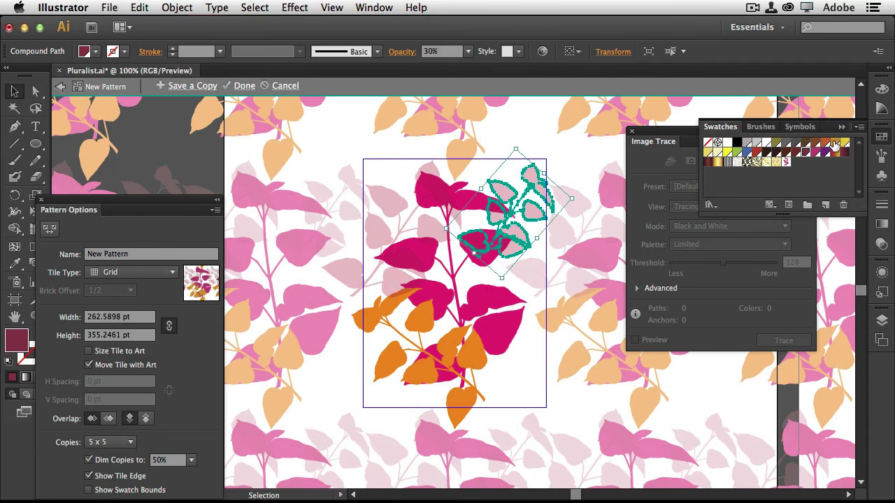
pyautogui.click(835, 144)
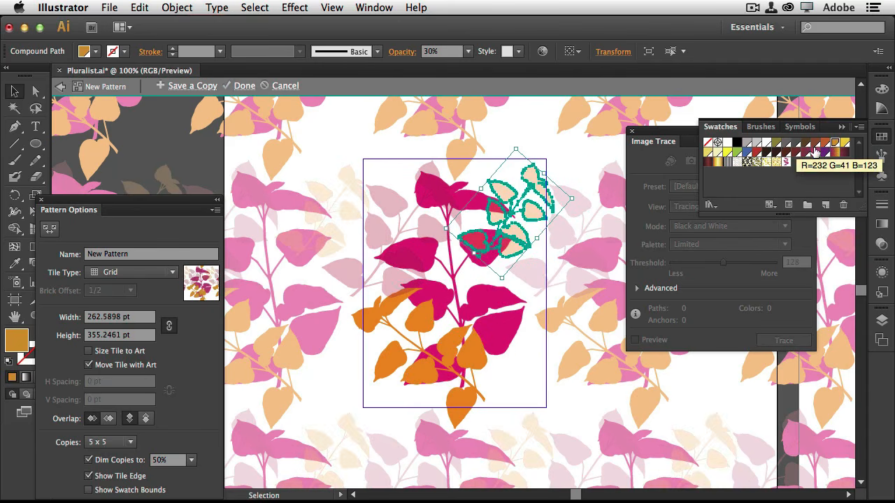
pyautogui.click(839, 126)
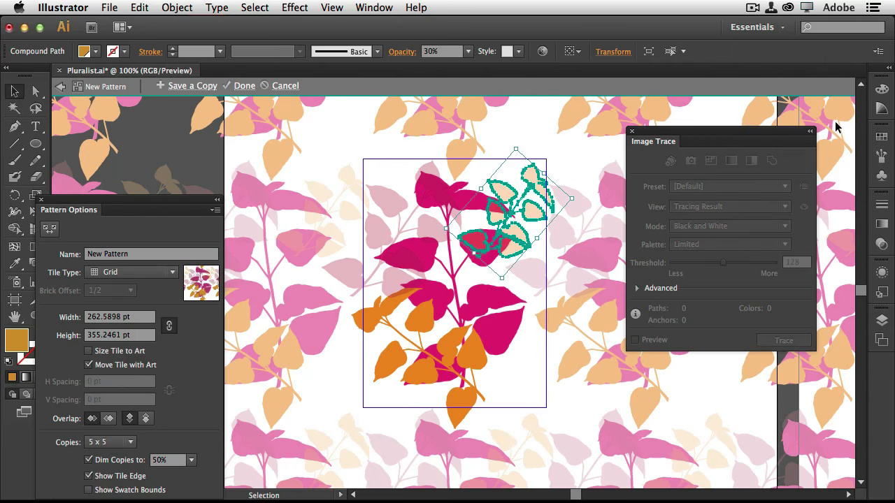
# - Finish editing the leaf pattern and close Image Trace
pyautogui.moveTo(183, 208); pyautogui.dragTo(207, 178)
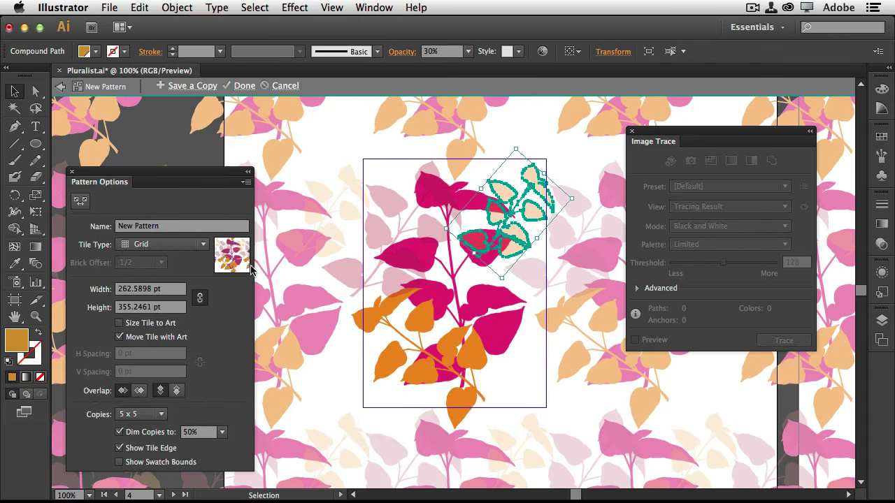
pyautogui.click(242, 87)
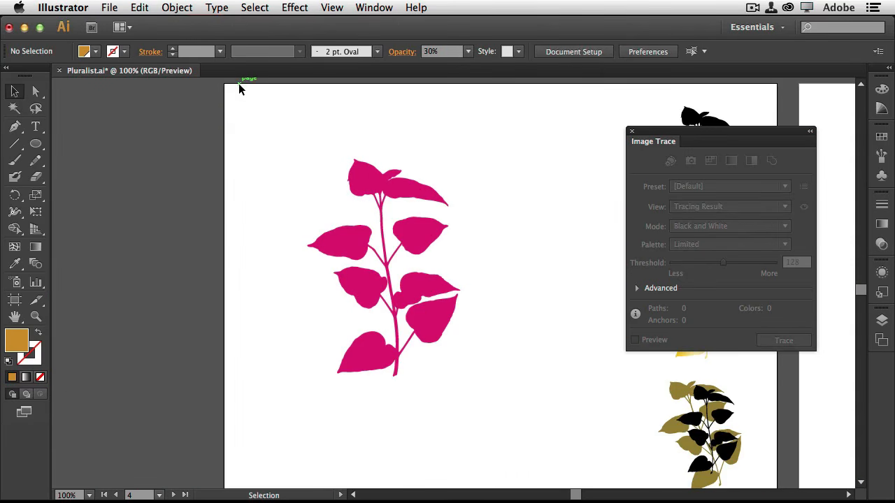
pyautogui.click(632, 131)
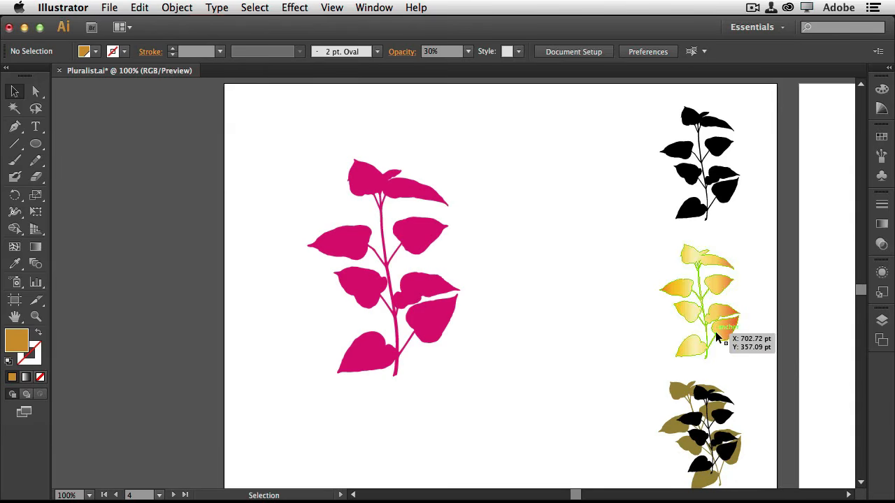
# - Fill the dress body outline on Artboard 5 with the new leaf pattern swatch
pyautogui.moveTo(734, 319); pyautogui.dragTo(190, 345)
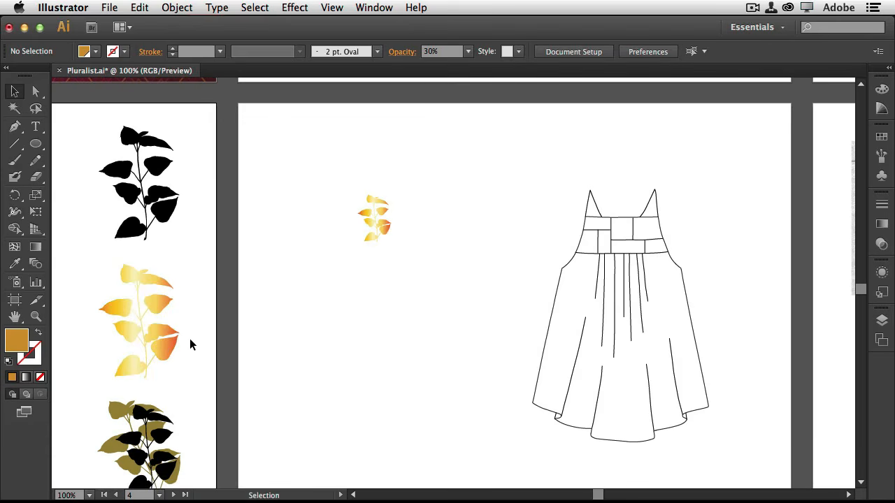
pyautogui.click(678, 271)
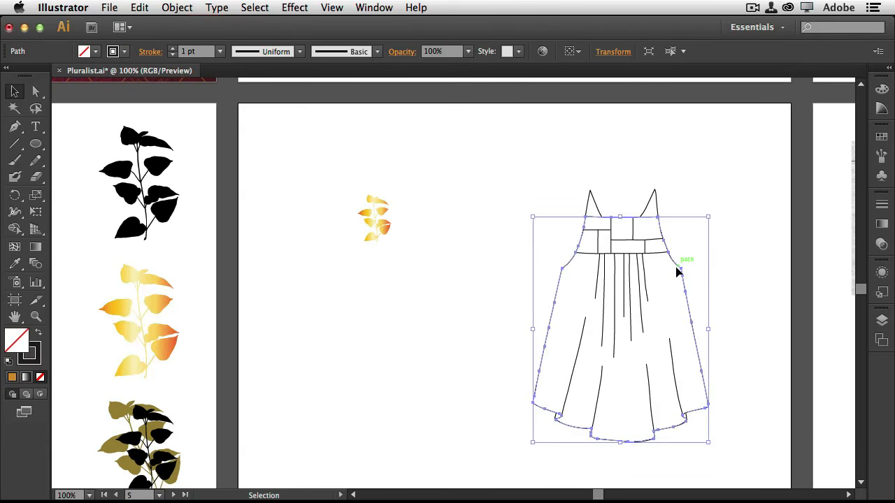
pyautogui.click(882, 136)
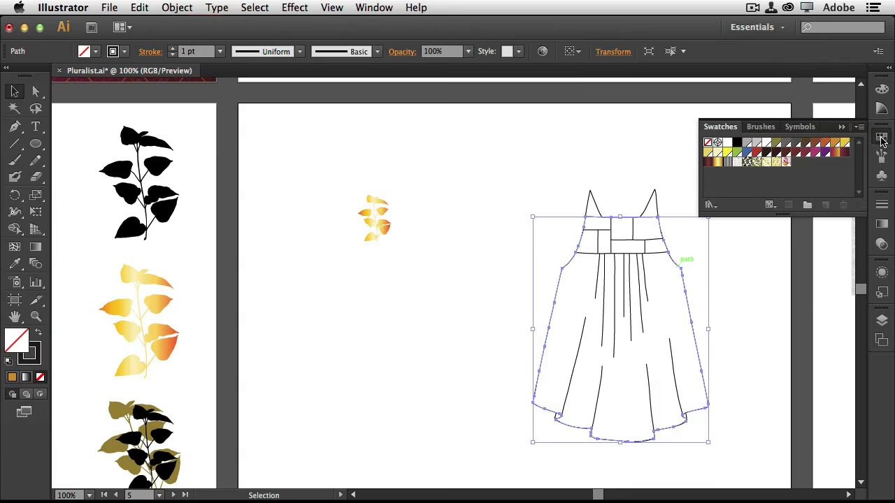
pyautogui.click(786, 162)
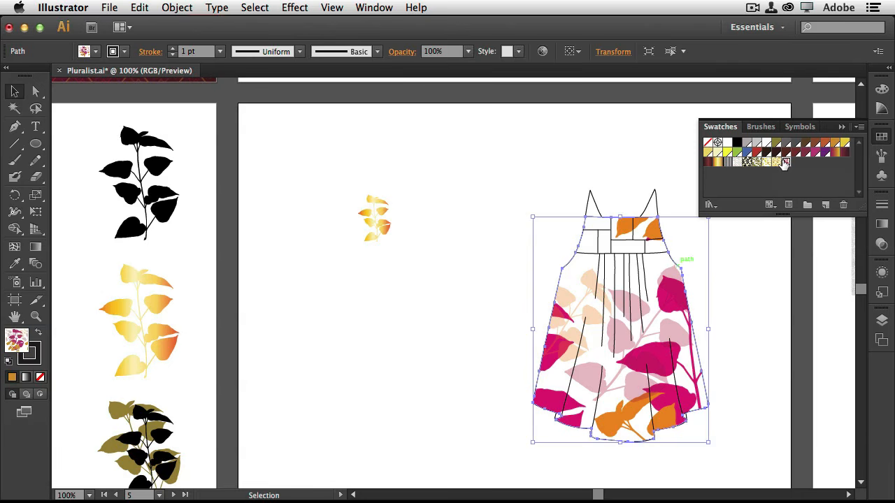
# - Examine all six artboards together and the number-of-artboards setting for a new document, without creating one
pyautogui.press('super')
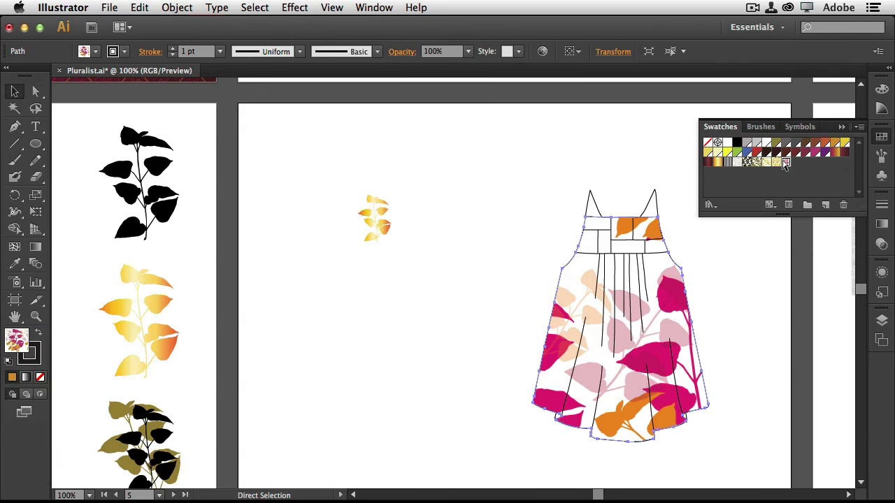
pyautogui.press('super+minus')
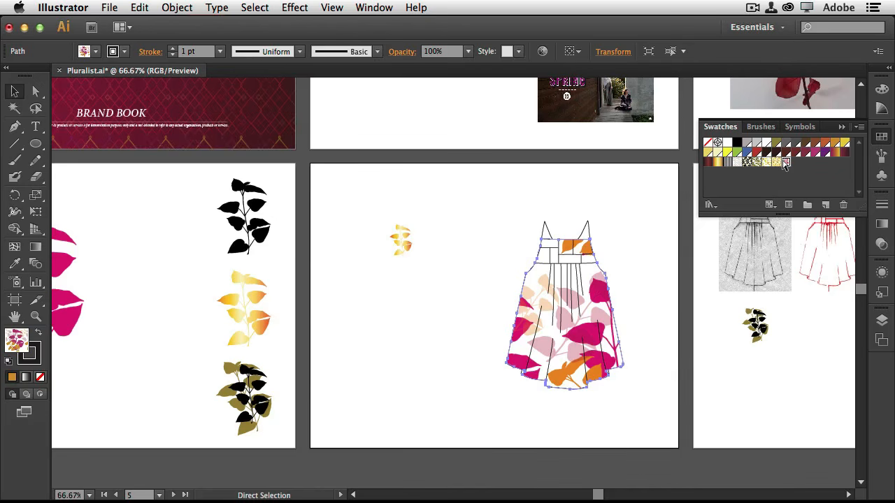
pyautogui.press('super+minus')
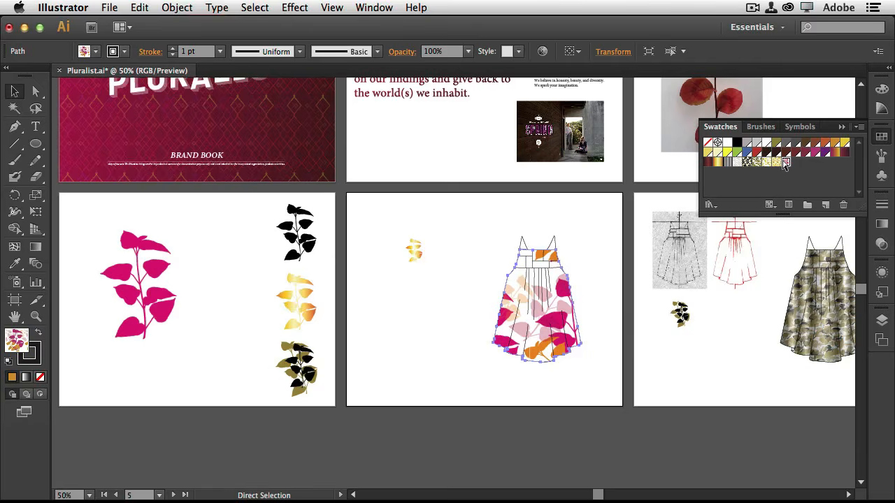
pyautogui.press('super+minus')
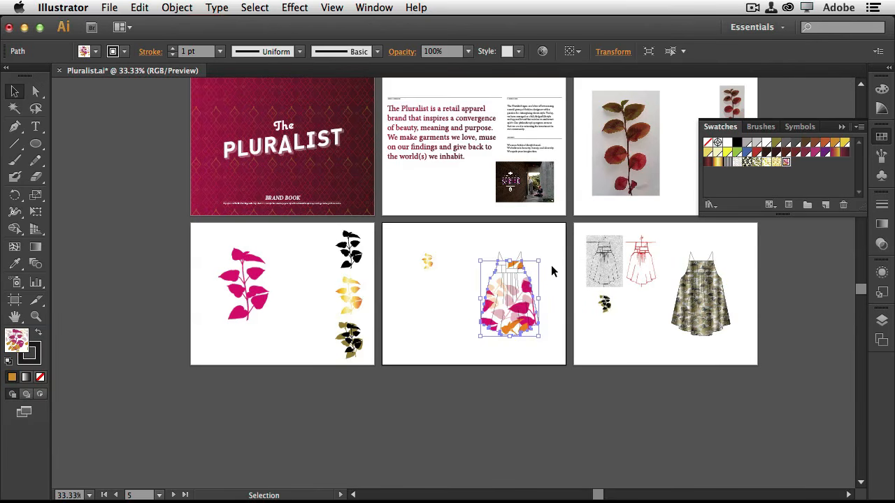
pyautogui.moveTo(555, 254); pyautogui.dragTo(504, 327)
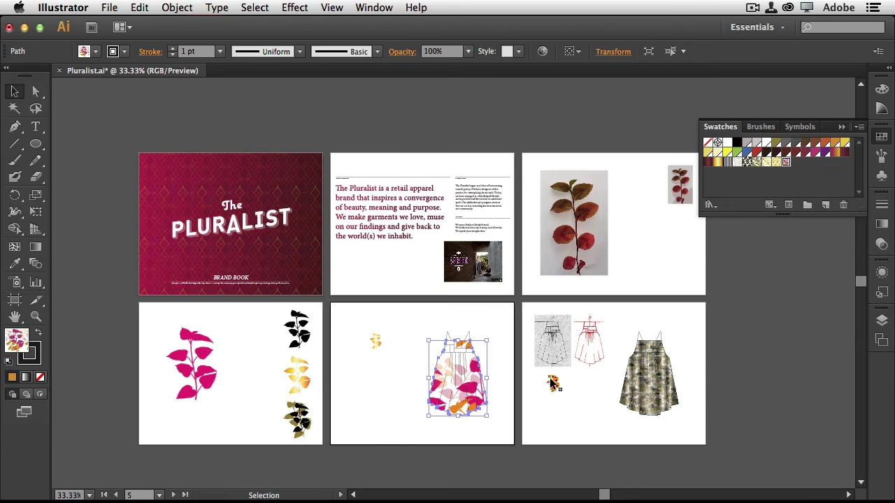
pyautogui.click(109, 7)
pyautogui.click(119, 26)
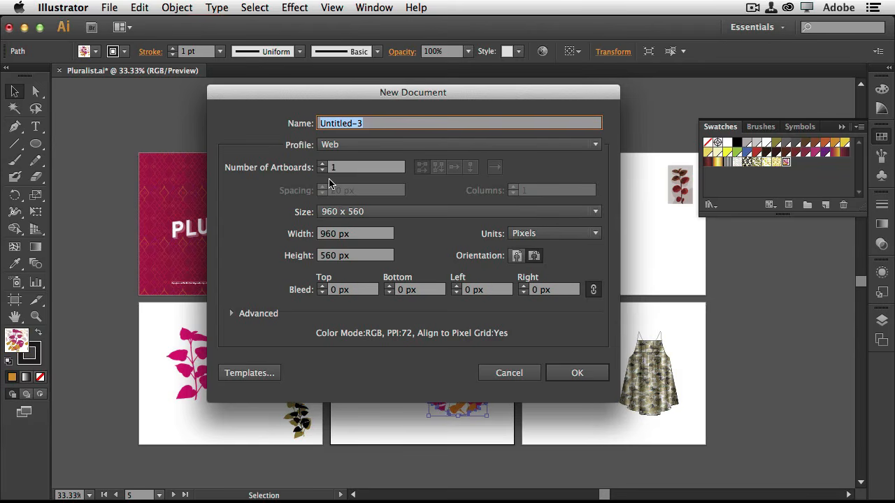
pyautogui.click(509, 371)
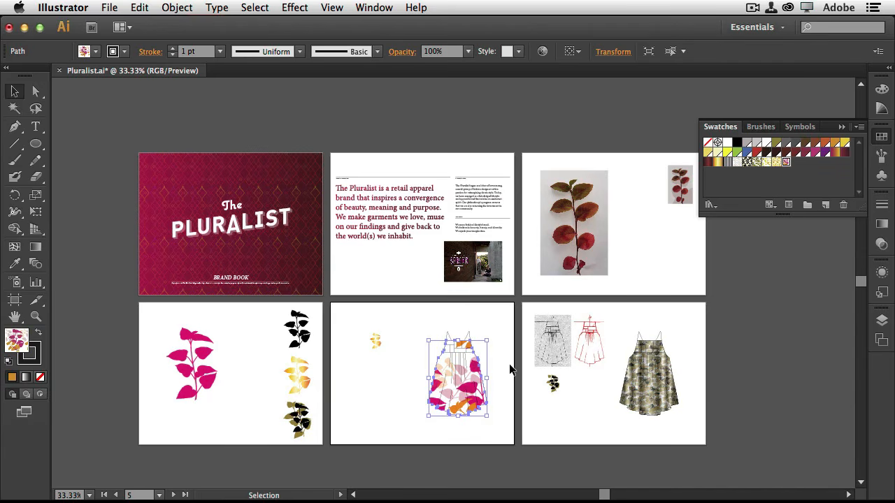
# - Add an artboard beside Artboard 6, apply the Letter preset, and move it clear of the neighbouring artboard
pyautogui.click(15, 300)
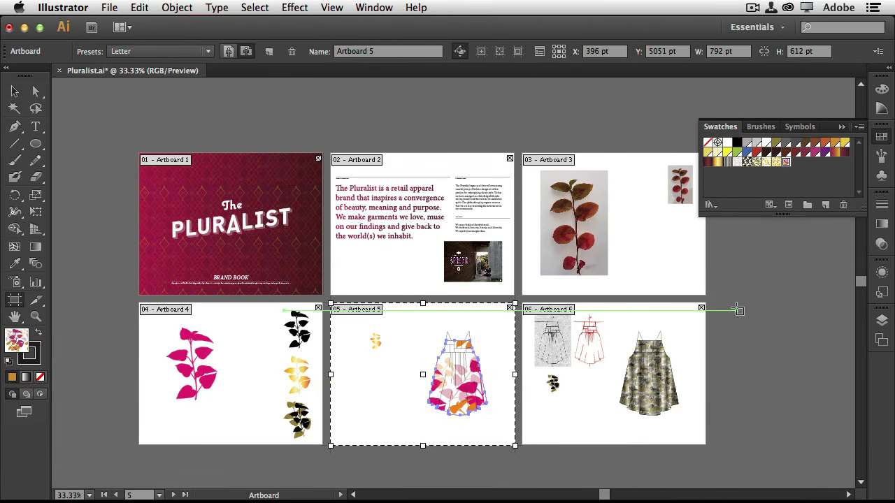
pyautogui.moveTo(728, 303); pyautogui.dragTo(810, 439)
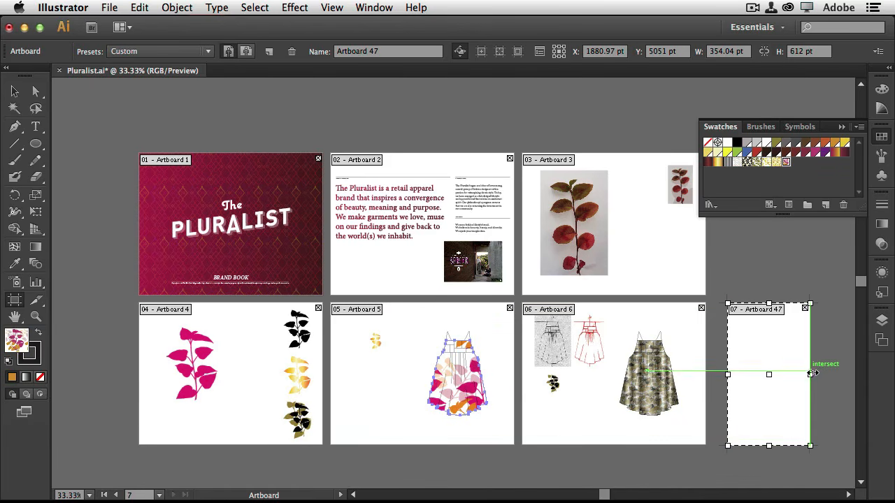
pyautogui.moveTo(811, 375); pyautogui.dragTo(818, 370)
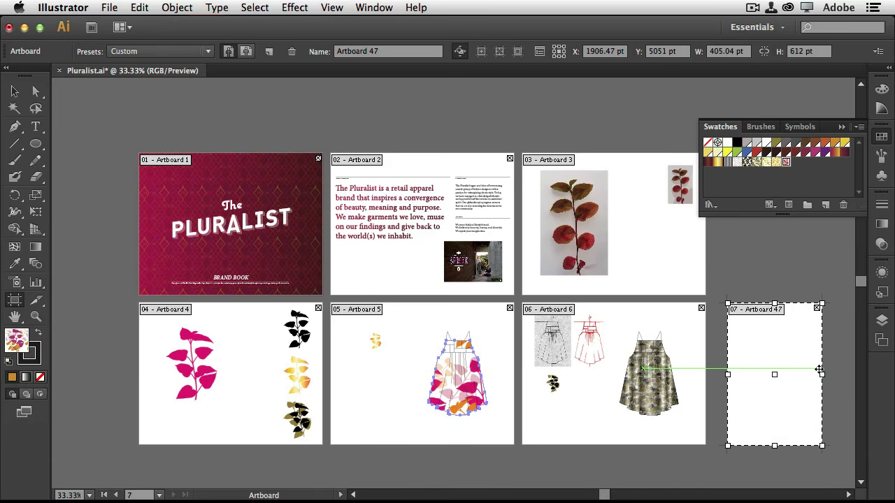
pyautogui.click(175, 53)
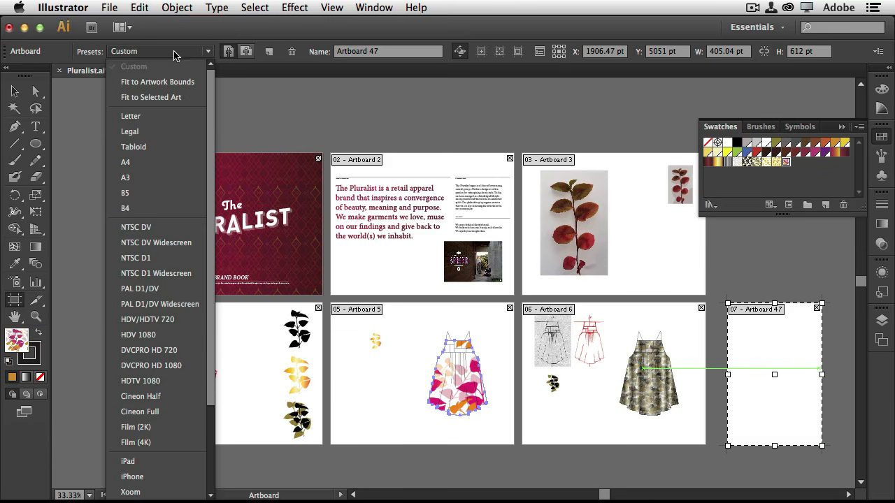
pyautogui.click(168, 118)
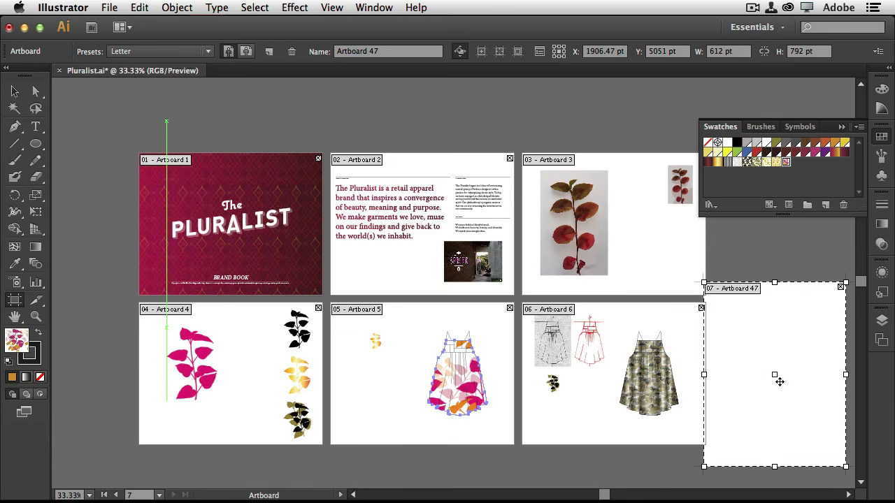
pyautogui.moveTo(779, 381); pyautogui.dragTo(805, 362)
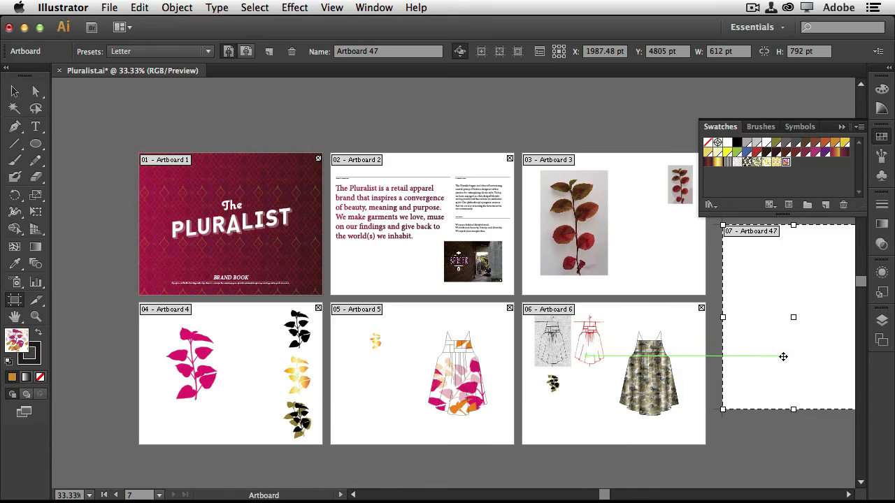
pyautogui.press('v')
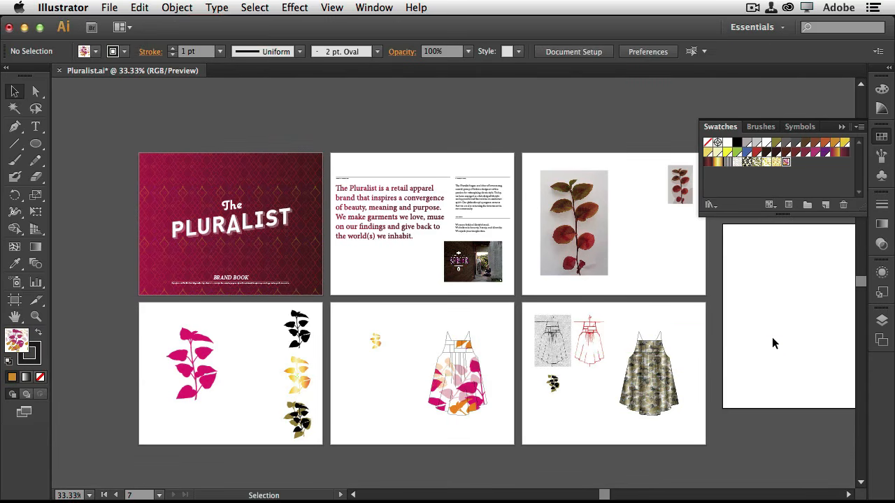
# - Draw a nearly circular, pattern-filled ellipse in the upper middle of the new Letter artboard
pyautogui.moveTo(772, 337); pyautogui.dragTo(377, 329)
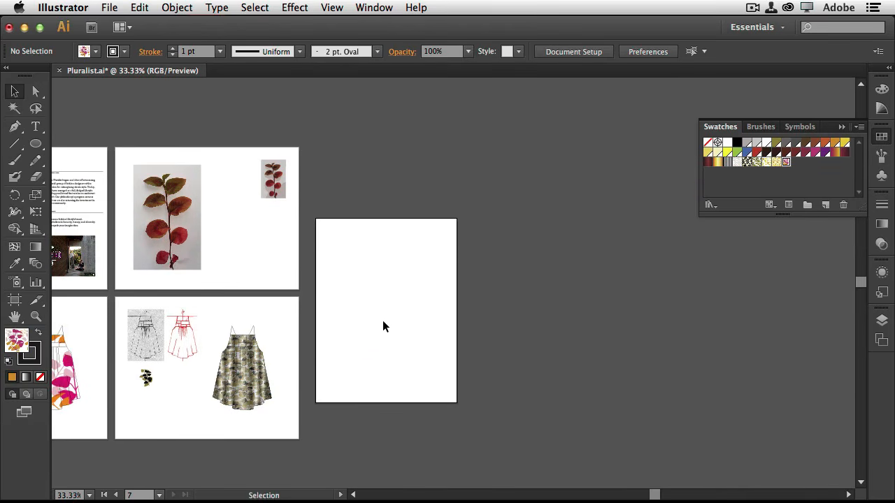
pyautogui.press('super+1')
pyautogui.press('super+minus')
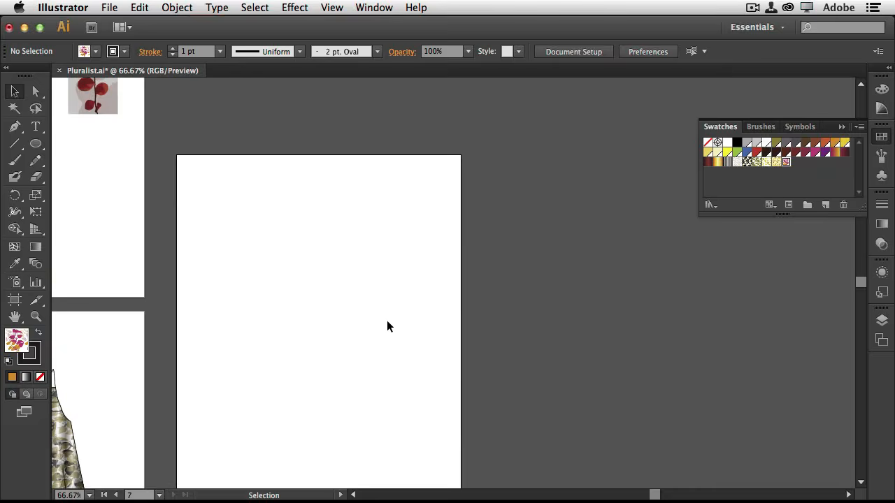
pyautogui.click(36, 144)
pyautogui.moveTo(262, 235); pyautogui.dragTo(381, 358)
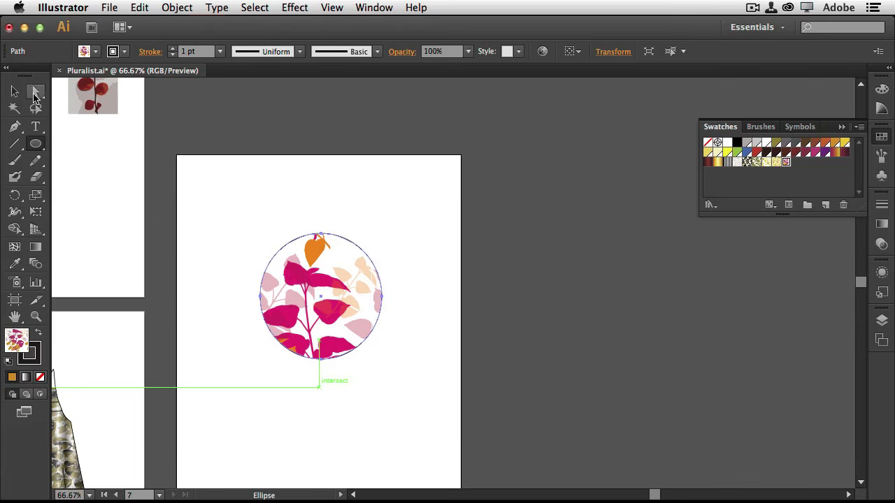
# - Draw a rectangle overlapping the ellipse's upper-left part and fill it with the dark gray swatch
pyautogui.click(36, 144)
pyautogui.click(62, 144)
pyautogui.moveTo(228, 225); pyautogui.dragTo(319, 333)
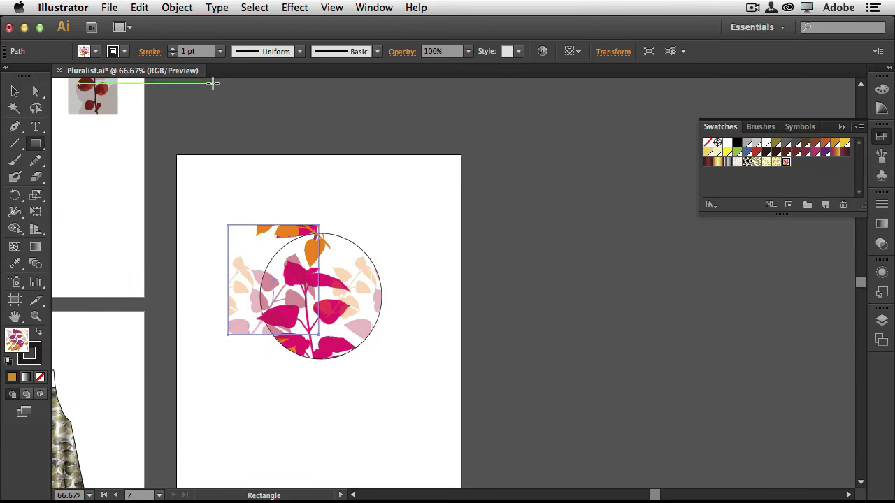
pyautogui.click(94, 51)
pyautogui.click(87, 78)
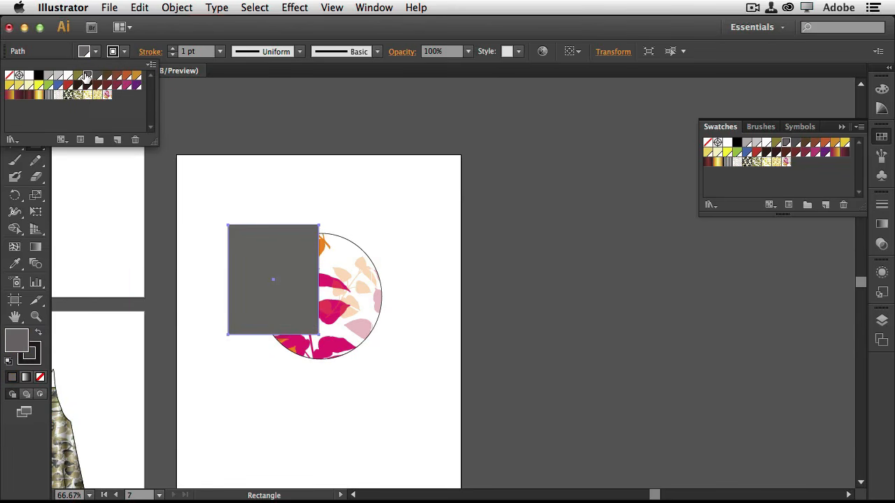
# - Show the document's layers and collapse the p2: Text layer
pyautogui.click(882, 320)
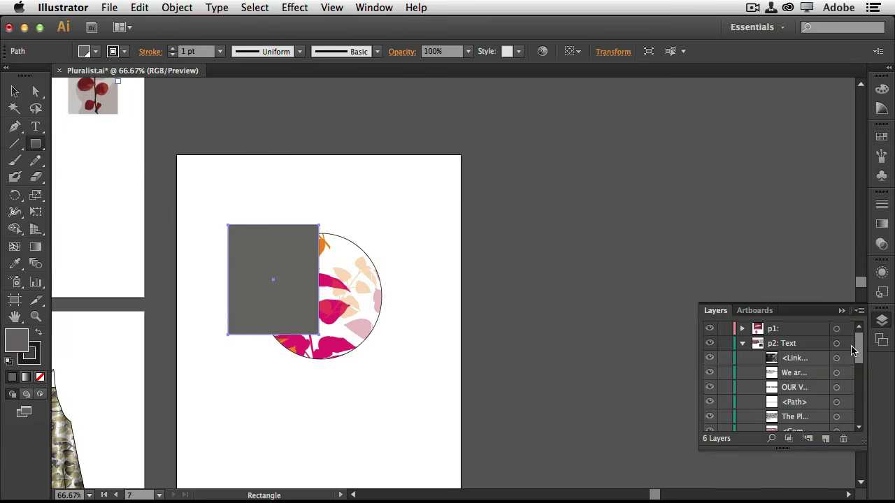
pyautogui.click(743, 344)
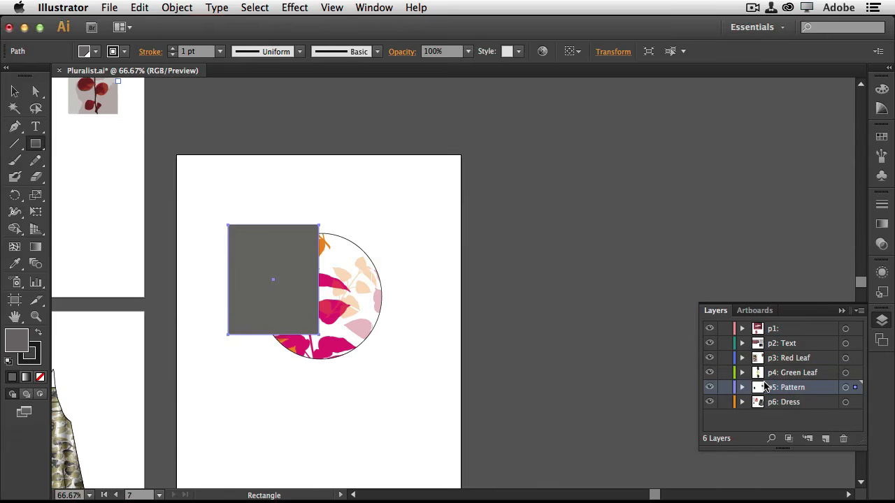
# - Create a new 960 x 560 px Web document with one artboard and draw a near-square rectangle on it
pyautogui.click(110, 8)
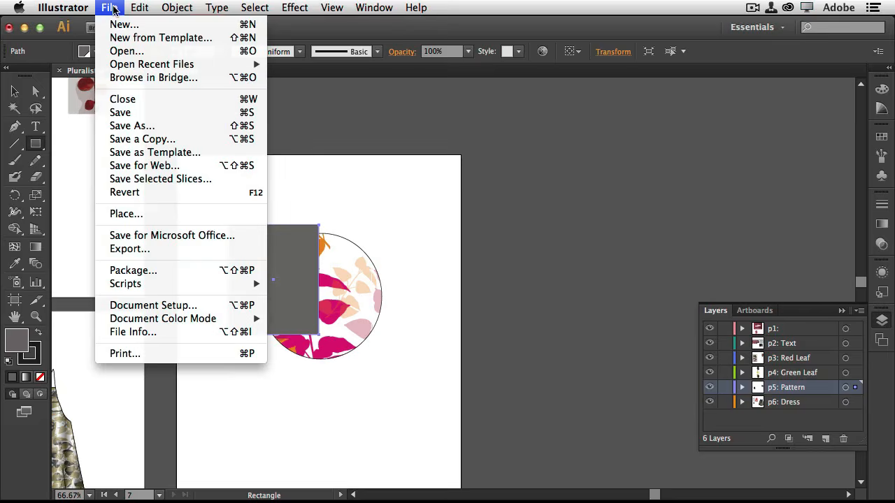
pyautogui.click(154, 25)
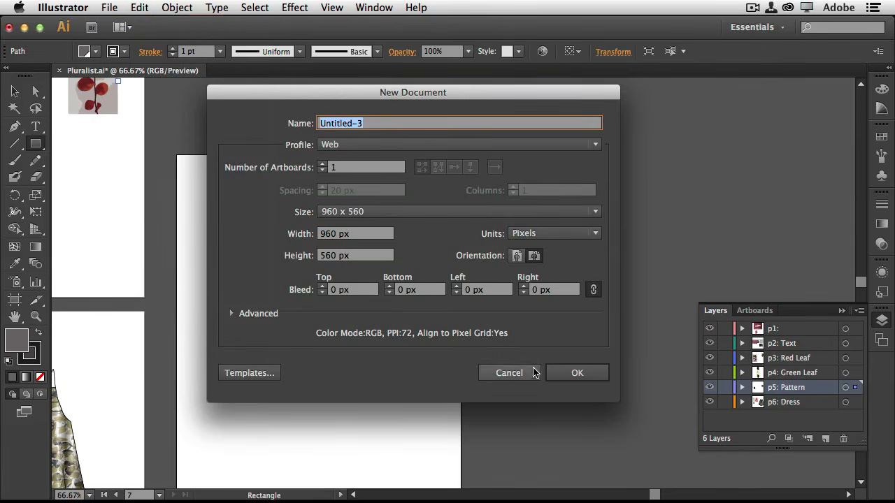
pyautogui.click(571, 372)
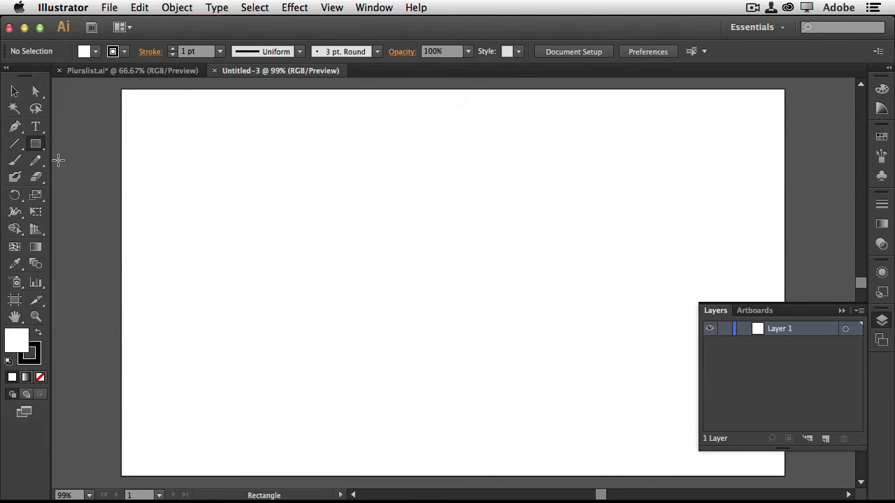
pyautogui.moveTo(245, 187); pyautogui.dragTo(465, 395)
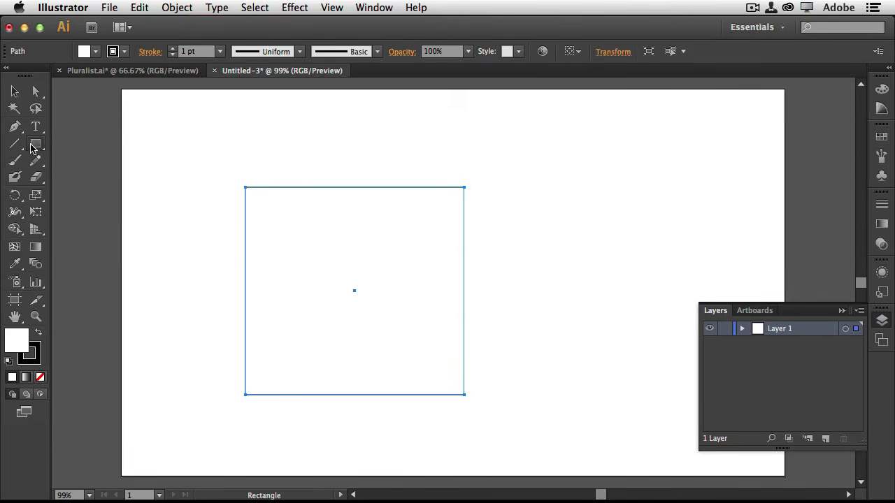
# - Draw a tall ellipse overlapping the square's lower-right corner and fill it with the pure blue swatch
pyautogui.moveTo(31, 148); pyautogui.dragTo(68, 171)
pyautogui.moveTo(409, 239); pyautogui.dragTo(538, 403)
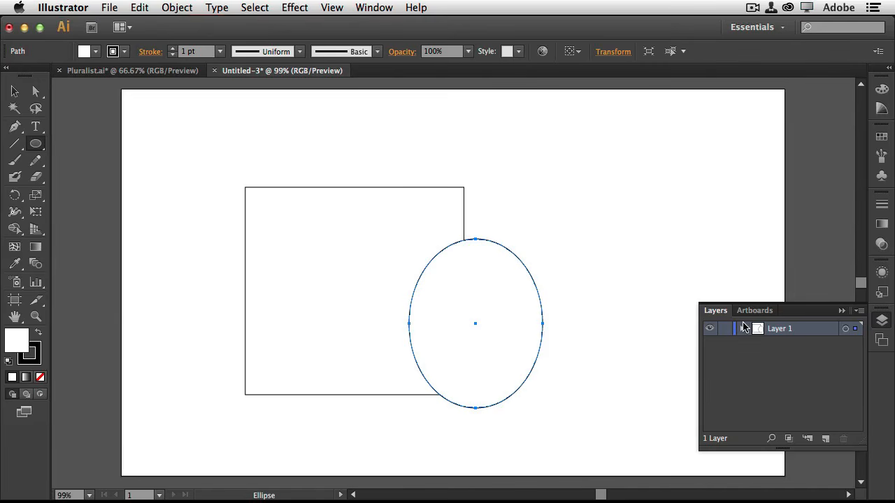
pyautogui.click(95, 51)
pyautogui.click(88, 75)
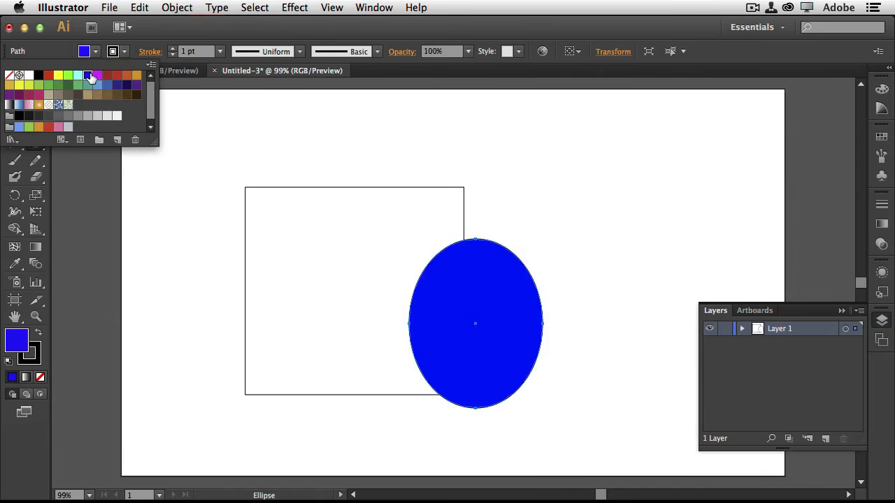
# - Expand Layer 1 to list its paths and fill the square with the dark red swatch
pyautogui.click(742, 330)
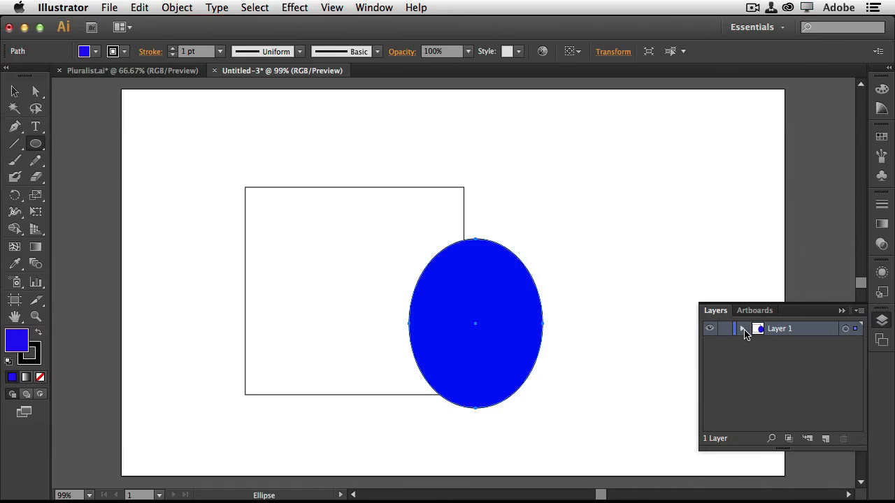
pyautogui.click(744, 330)
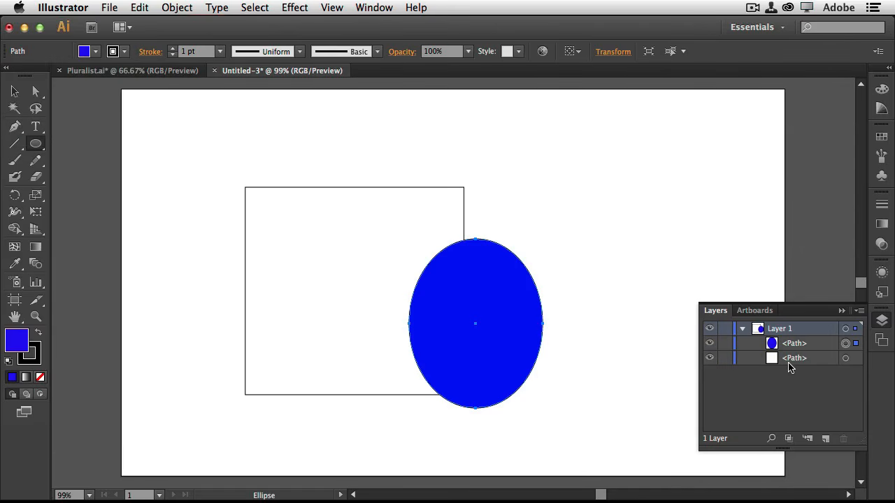
pyautogui.click(14, 91)
pyautogui.click(272, 214)
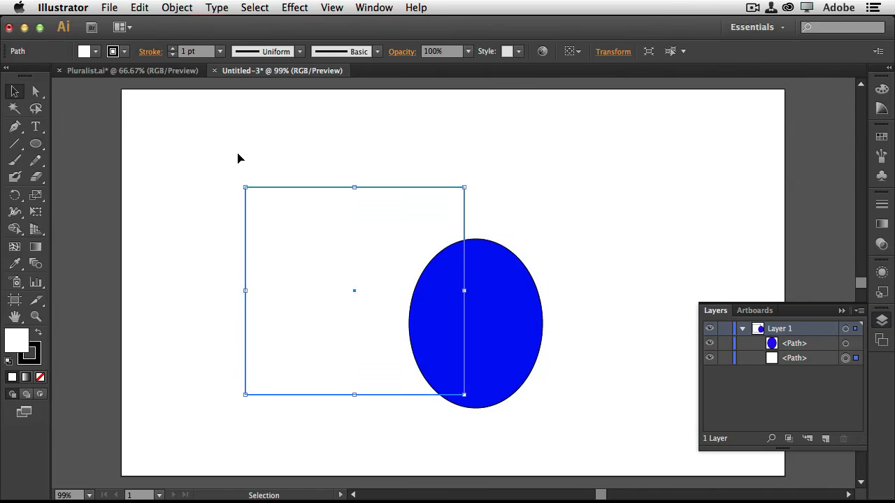
pyautogui.click(96, 51)
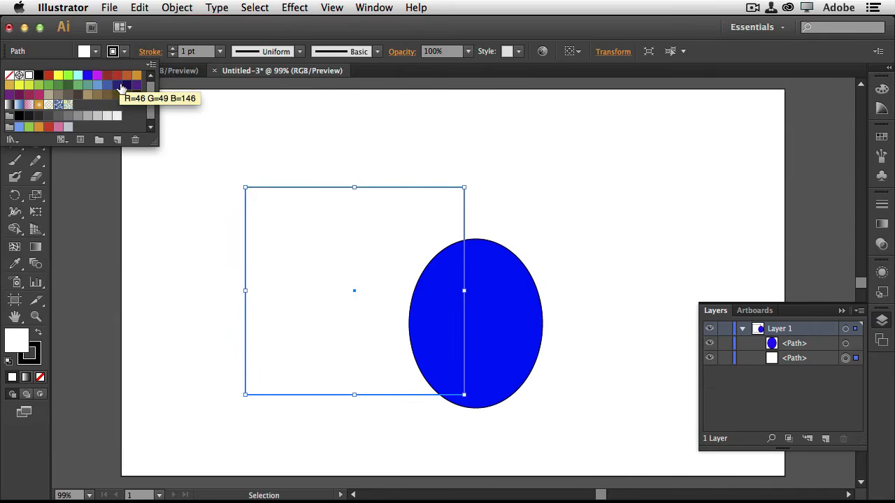
pyautogui.click(107, 76)
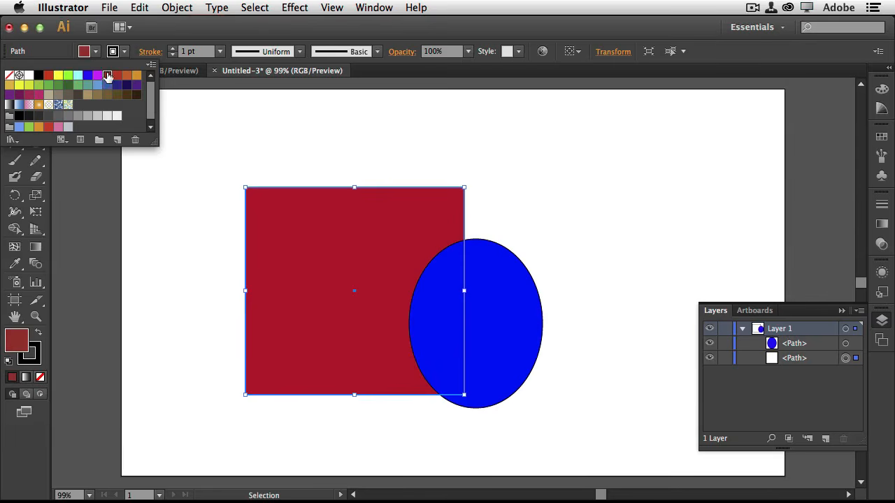
pyautogui.click(568, 274)
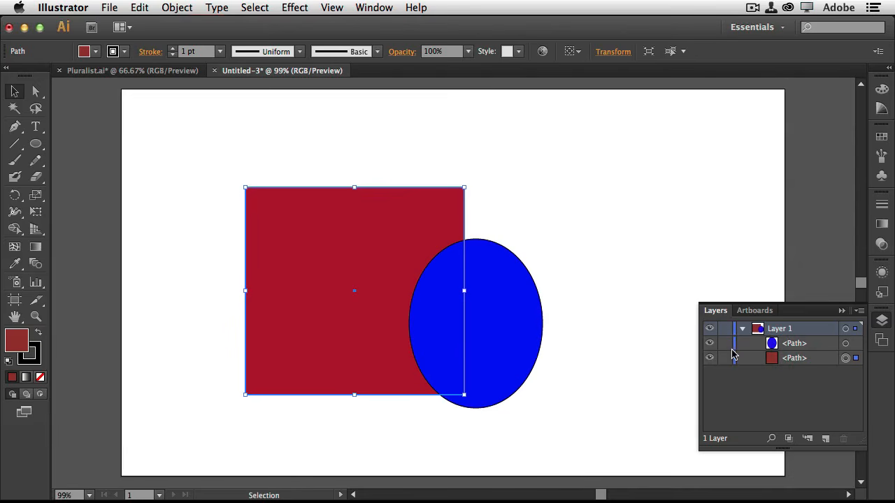
# - Hide and show the blue ellipse's path again, and collapse Layer 1
pyautogui.click(710, 344)
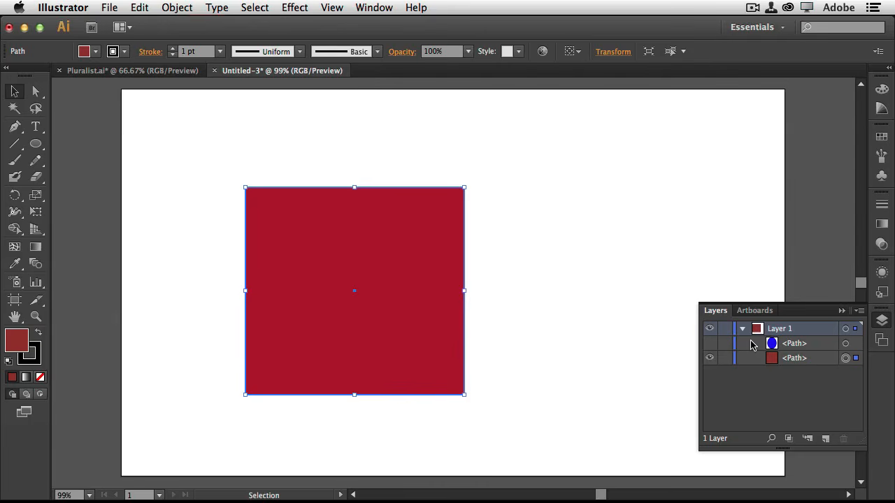
pyautogui.click(710, 344)
pyautogui.click(742, 329)
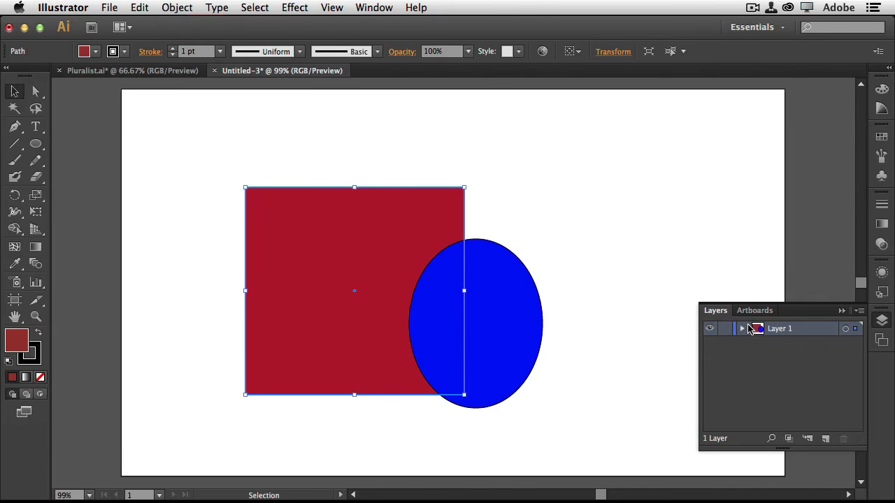
# - Add a new layer and draw a wide ellipse on it over the square's upper-left corner
pyautogui.click(825, 439)
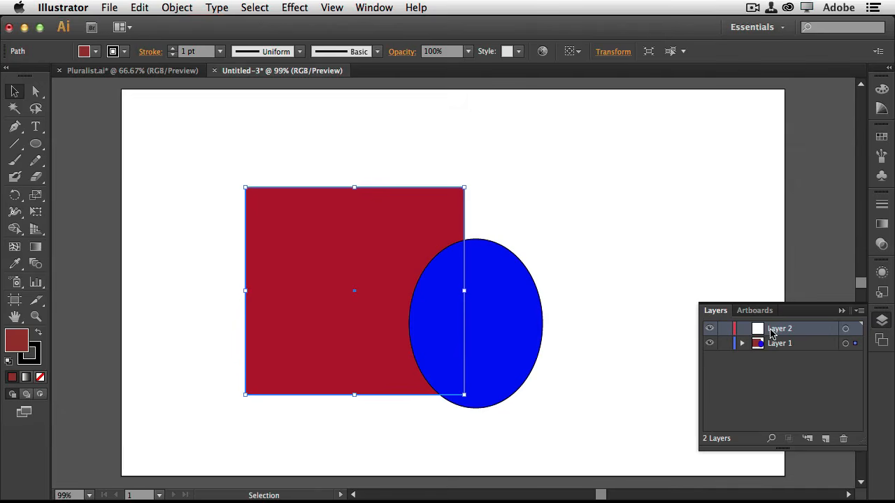
pyautogui.click(36, 144)
pyautogui.moveTo(179, 154); pyautogui.dragTo(305, 246)
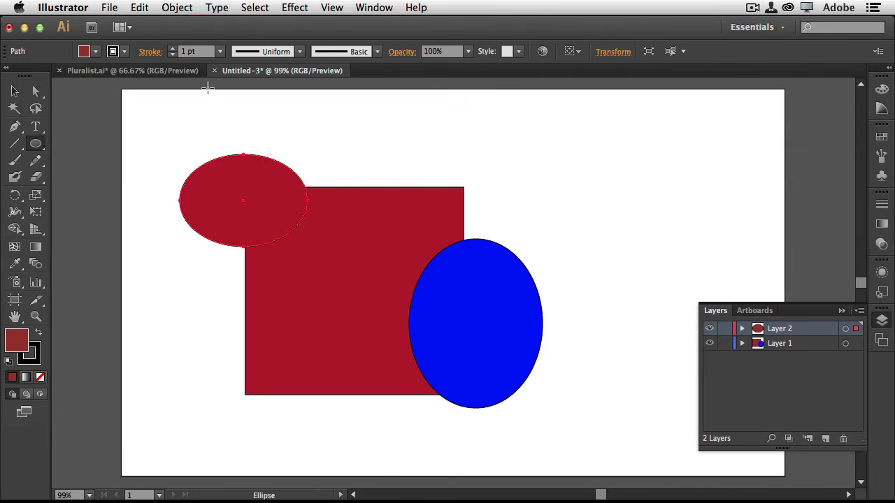
# - Fill the wide ellipse on Layer 2 with the orange swatch
pyautogui.click(84, 51)
pyautogui.click(88, 75)
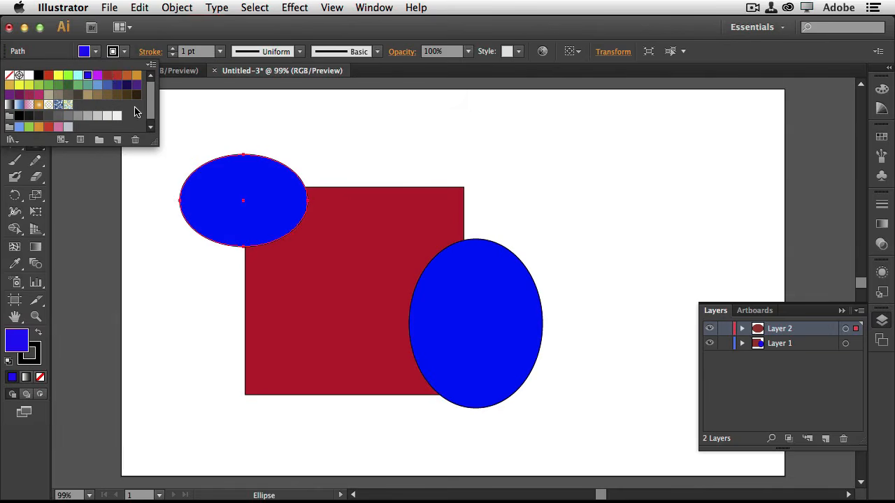
pyautogui.click(117, 75)
pyautogui.click(127, 75)
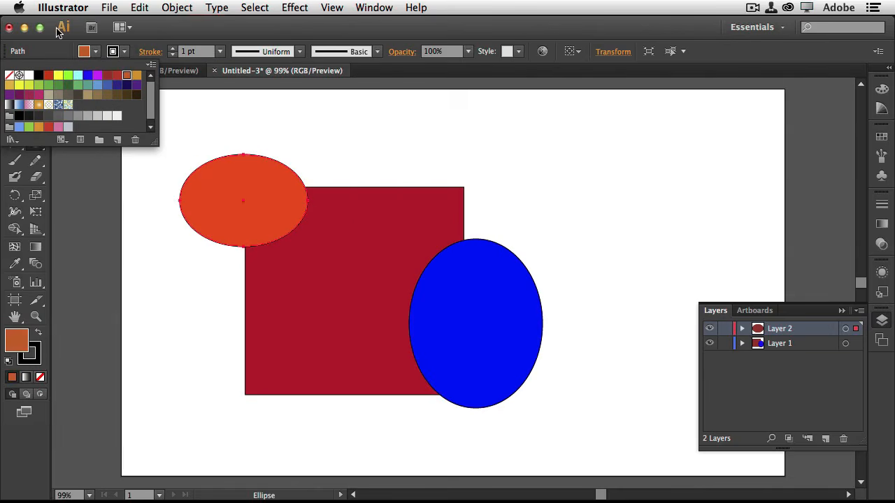
pyautogui.click(179, 30)
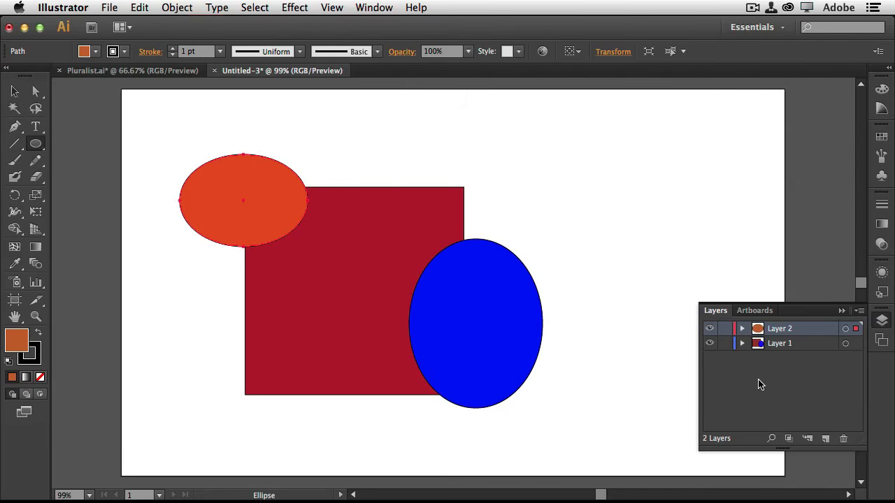
# - Hide and show Layer 2, and move the blue ellipse from Layer 1 to Layer 2
pyautogui.click(709, 328)
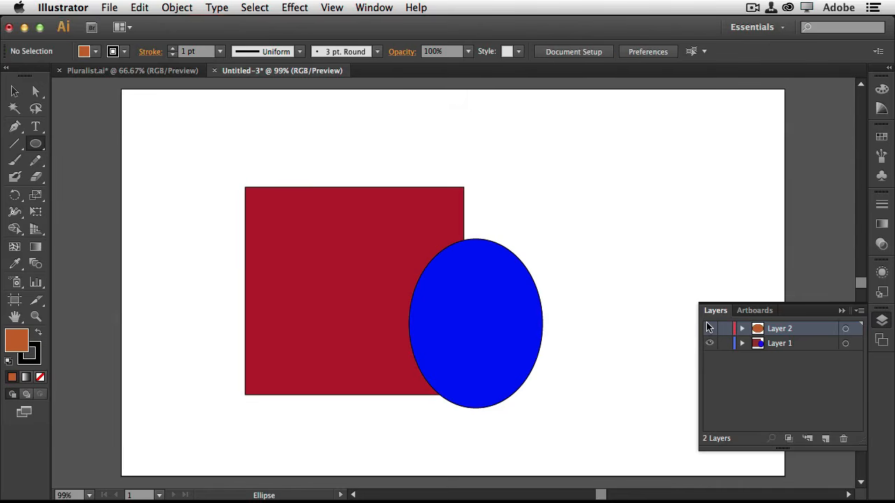
pyautogui.click(711, 330)
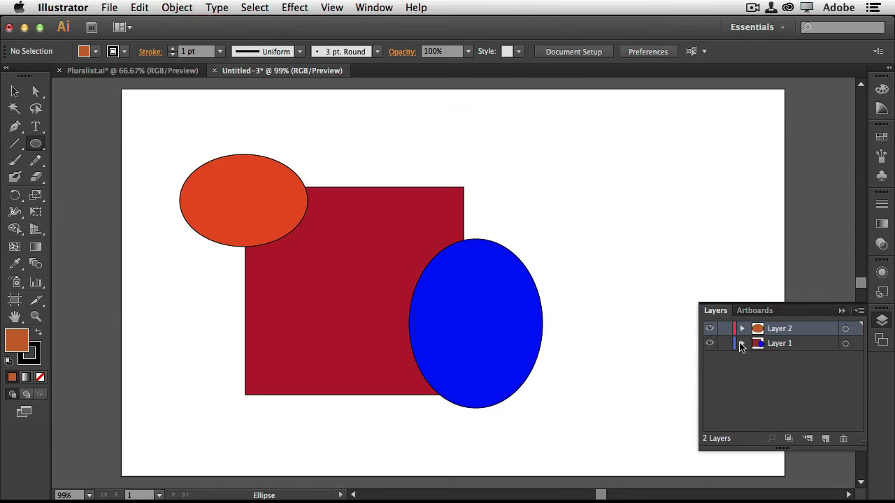
pyautogui.click(743, 343)
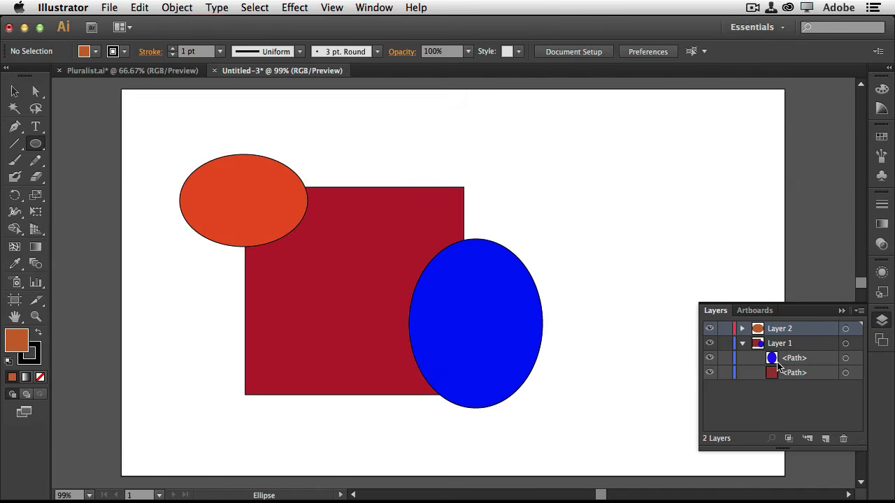
pyautogui.click(845, 358)
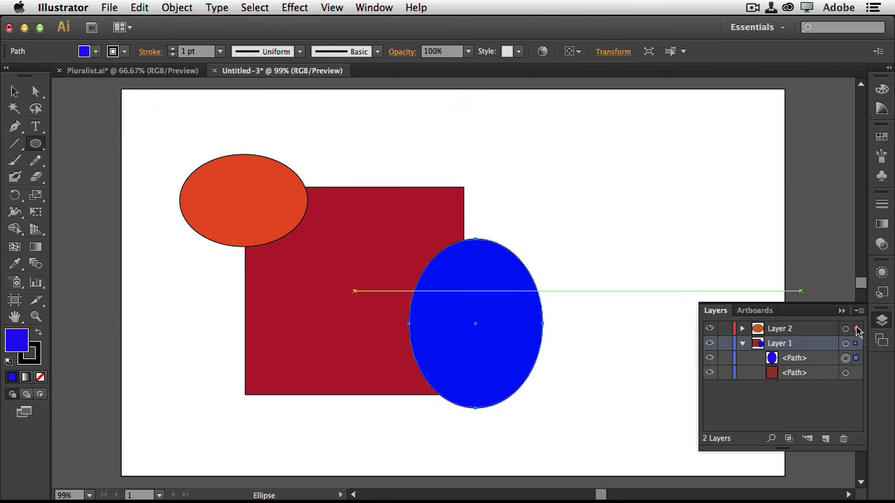
pyautogui.moveTo(858, 330); pyautogui.dragTo(849, 324)
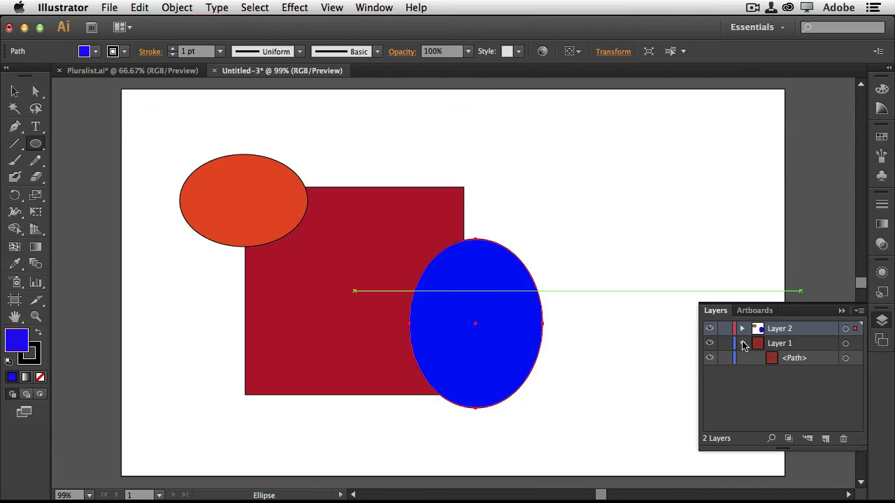
pyautogui.click(742, 344)
# - Check each layer's contents by hiding and showing Layer 2 and Layer 1 in turn
pyautogui.click(710, 328)
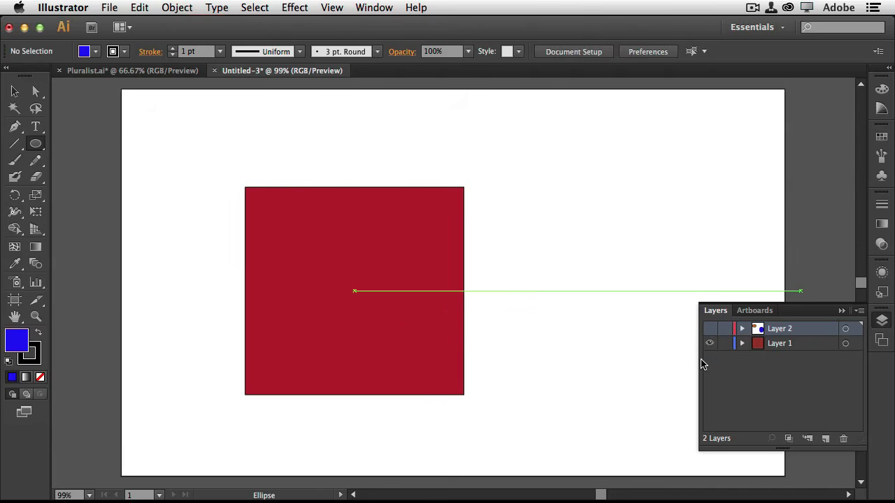
pyautogui.click(710, 328)
pyautogui.click(711, 344)
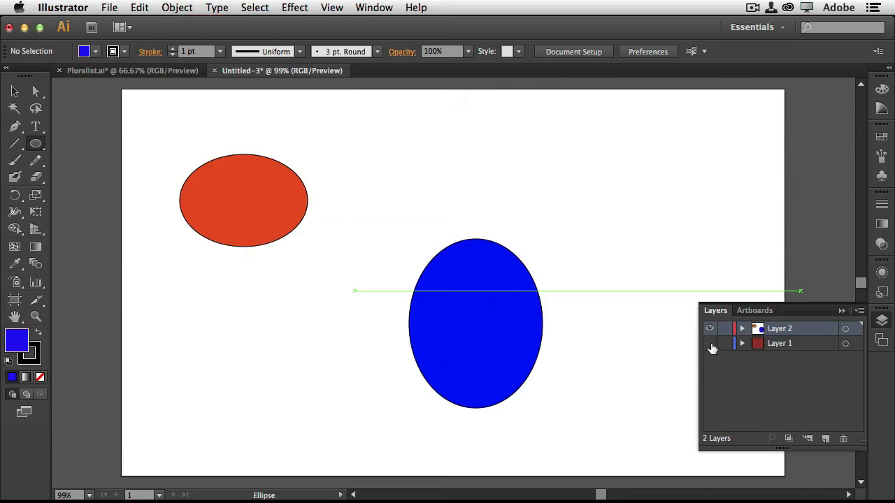
pyautogui.click(710, 344)
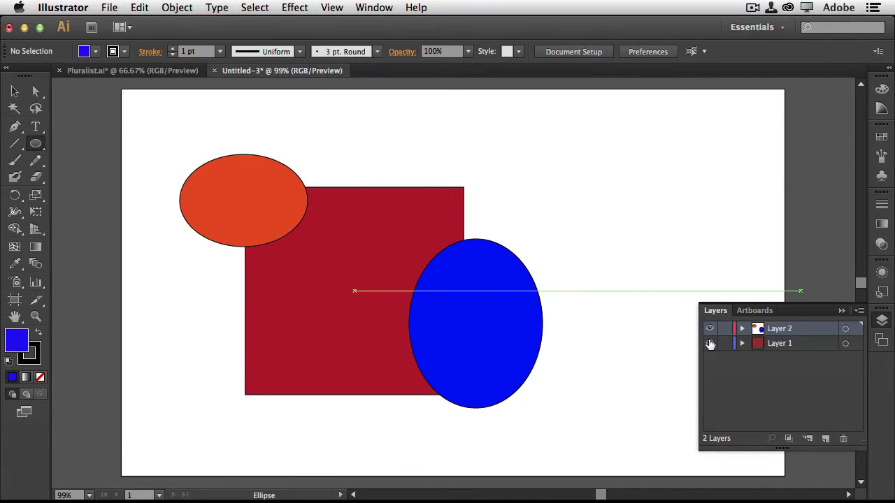
# - Review the formats for saving the document, including Illustrator EPS and Adobe PDF, and cancel the save
pyautogui.click(110, 7)
pyautogui.click(141, 112)
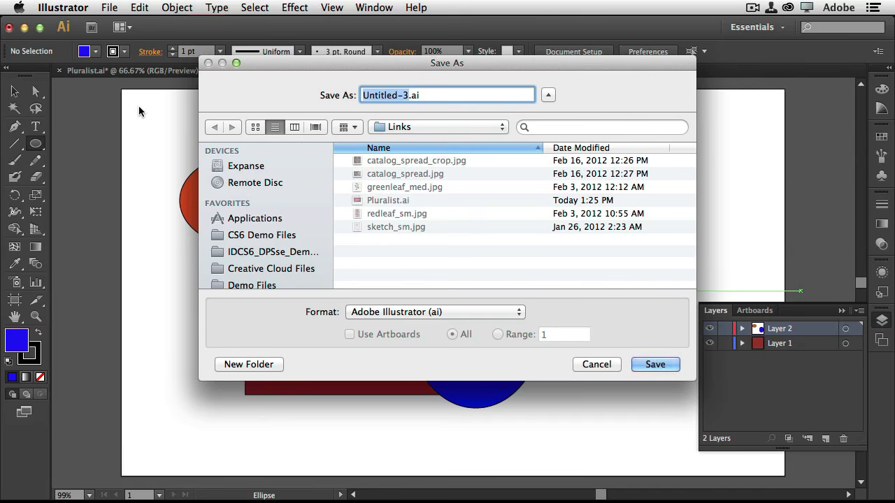
pyautogui.click(494, 313)
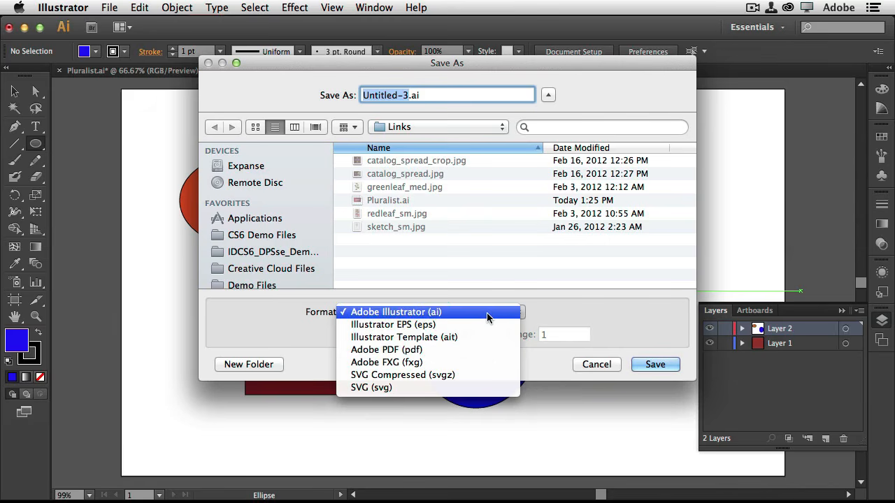
pyautogui.click(487, 312)
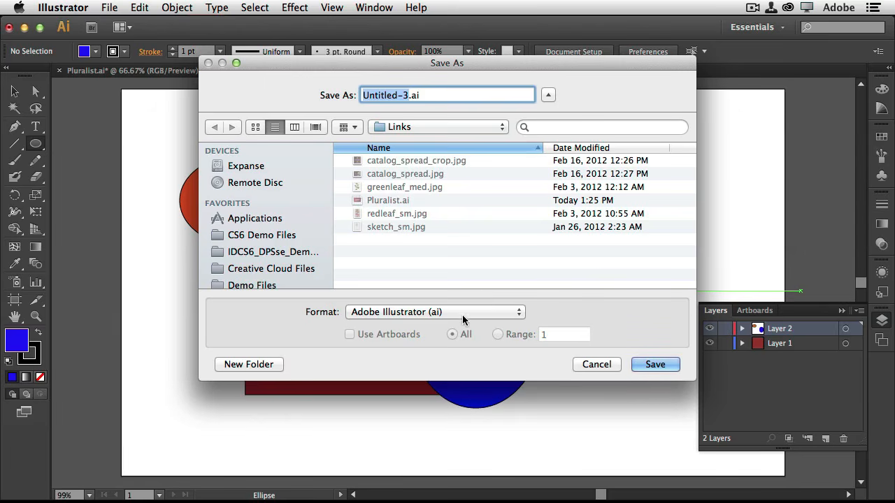
pyautogui.click(476, 312)
pyautogui.click(466, 324)
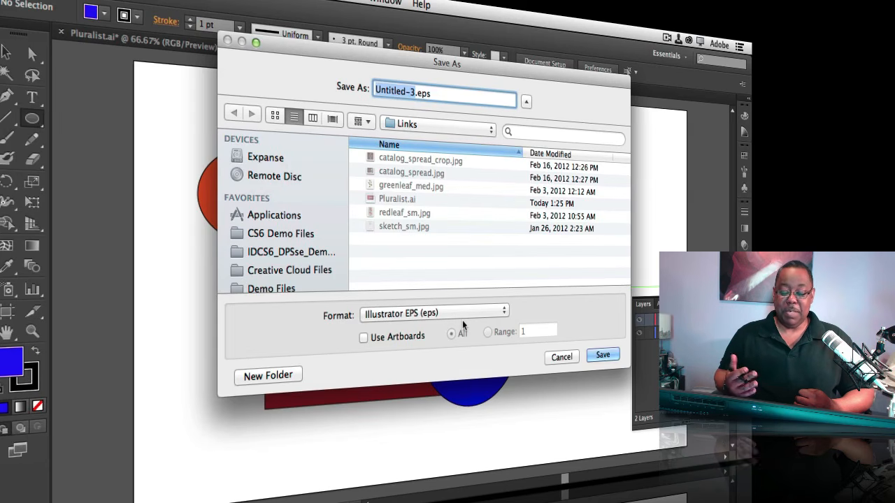
pyautogui.click(458, 313)
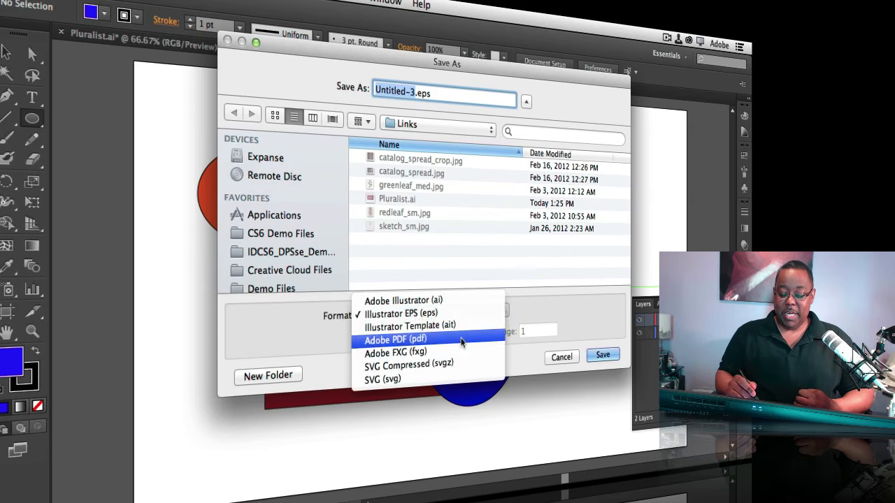
pyautogui.click(459, 340)
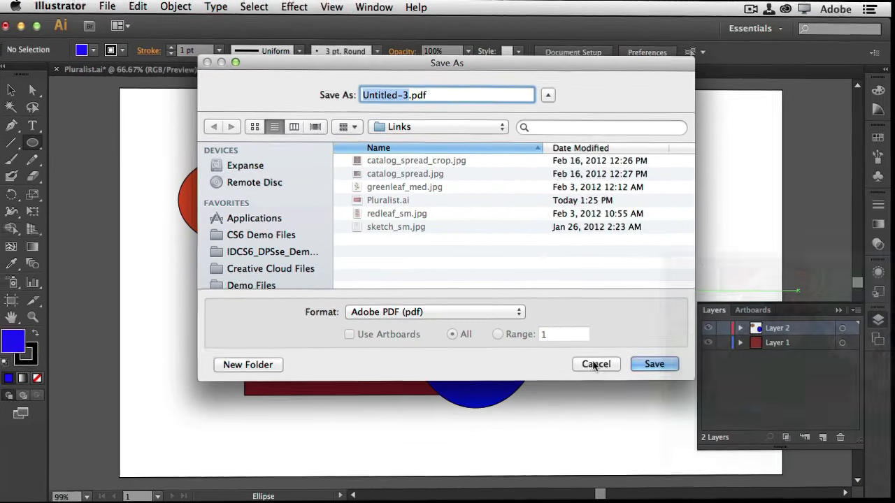
pyautogui.click(597, 365)
# - Review the file formats available for exporting the document and cancel the export
pyautogui.click(109, 8)
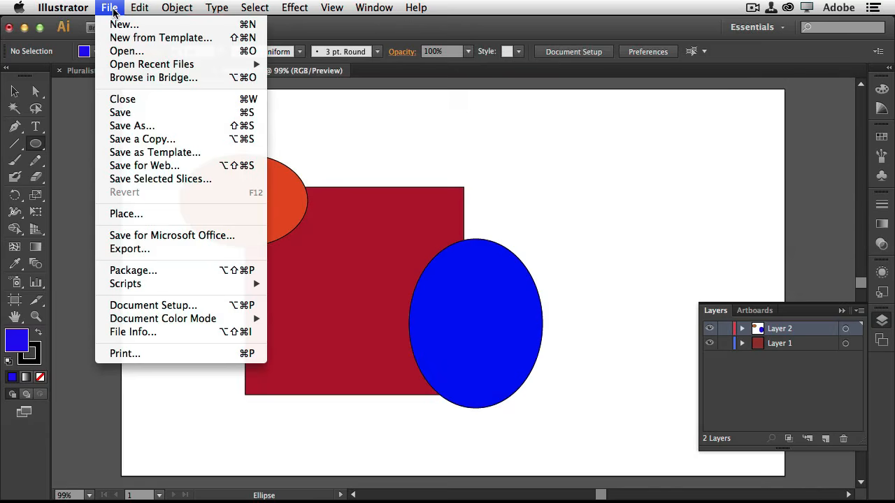
pyautogui.click(218, 249)
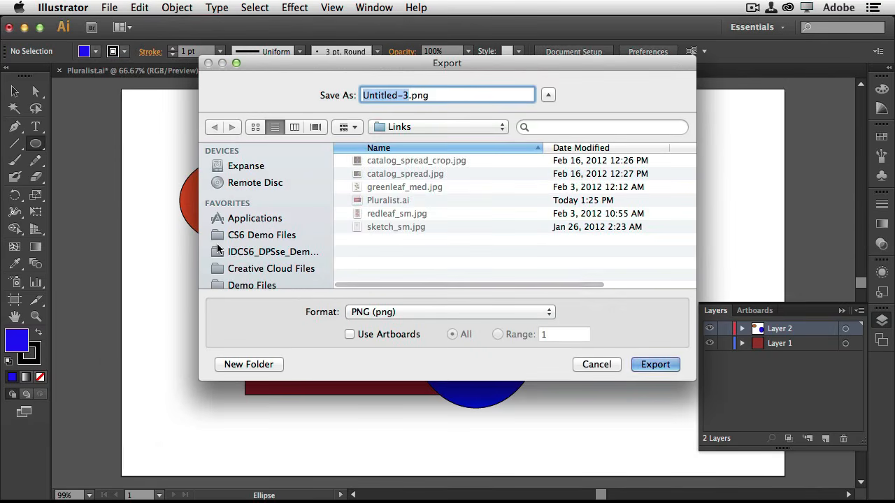
pyautogui.click(498, 313)
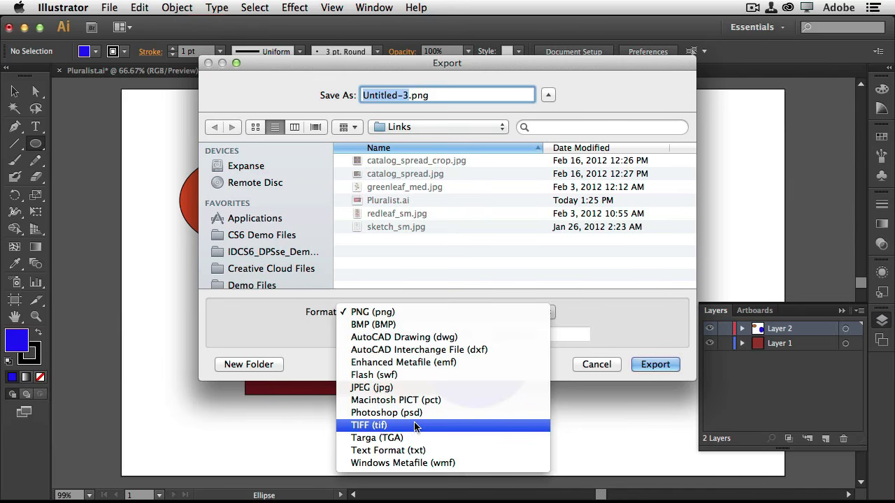
pyautogui.click(599, 366)
pyautogui.click(598, 365)
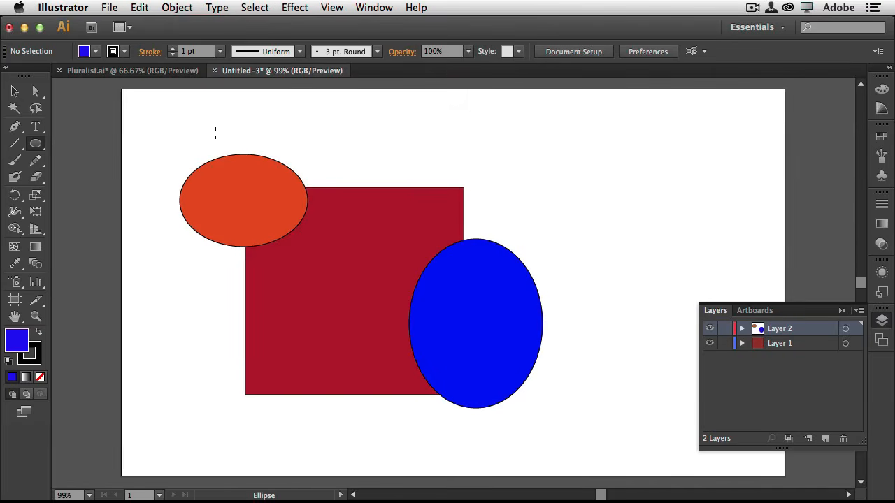
# - Save the document as Untitled-3.ai in Adobe Illustrator format in the Links folder and list the available Illustrator versions
pyautogui.click(109, 7)
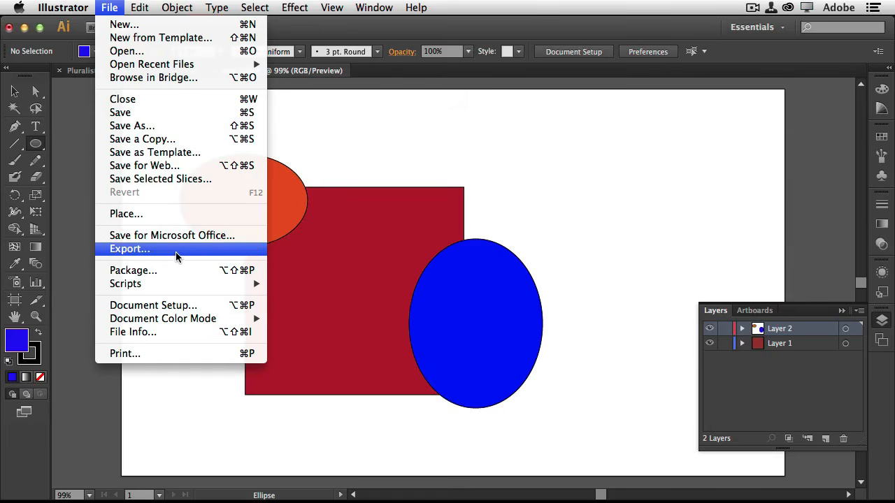
pyautogui.click(171, 112)
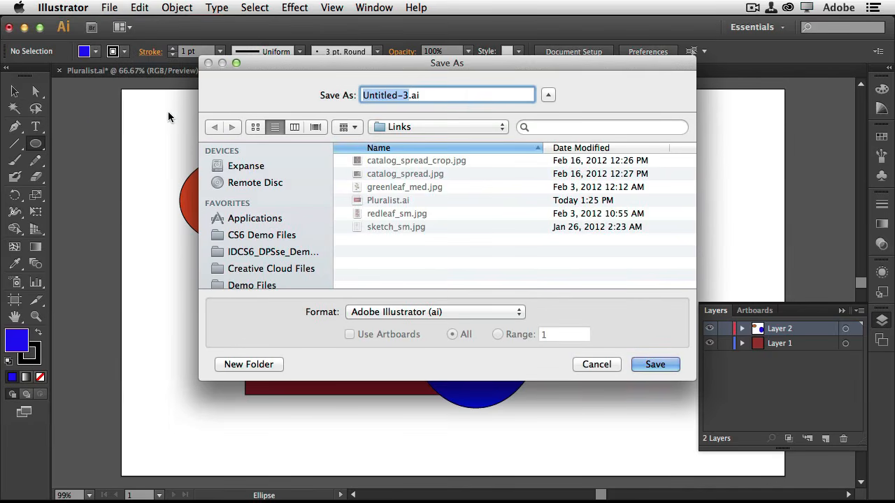
pyautogui.click(648, 363)
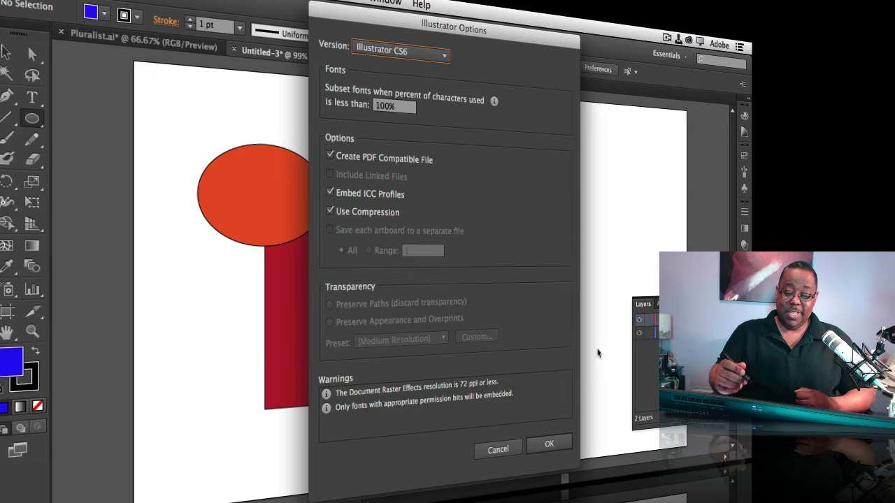
pyautogui.click(439, 57)
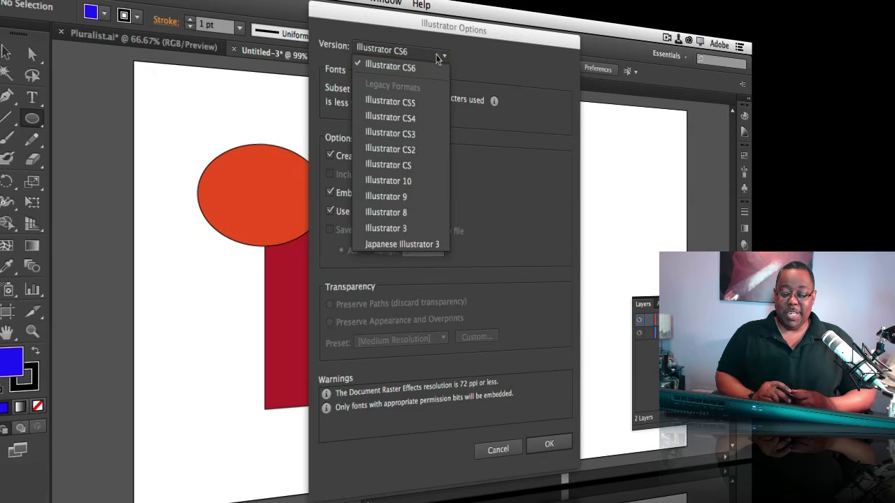